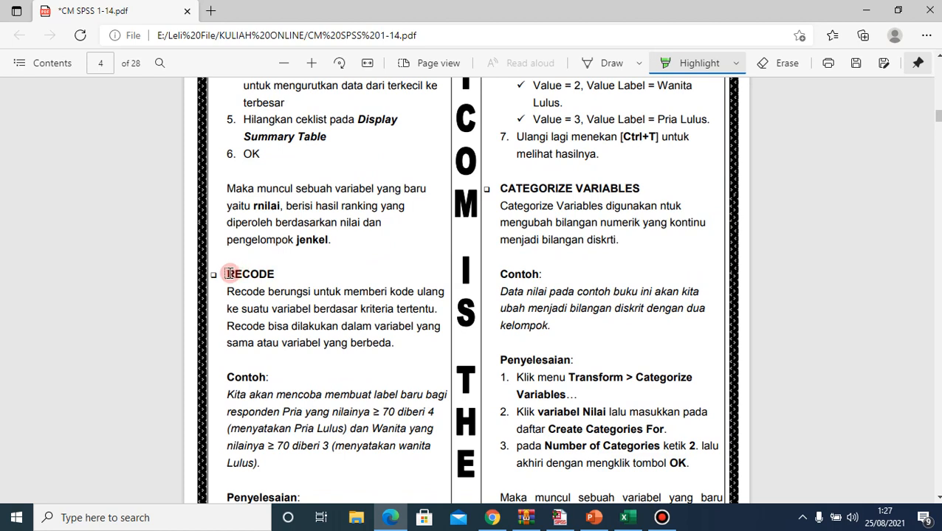
Highlight the RECODE heading, key phrases of its definition, and the CATEGORIZE VARIABLES heading with its first line on page 4.
drag(226, 274, 278, 274)
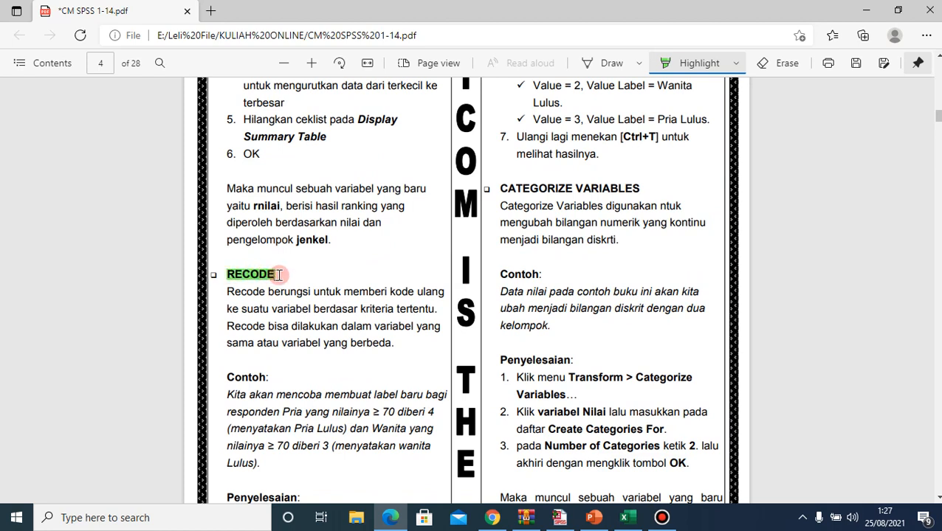
drag(270, 309, 447, 313)
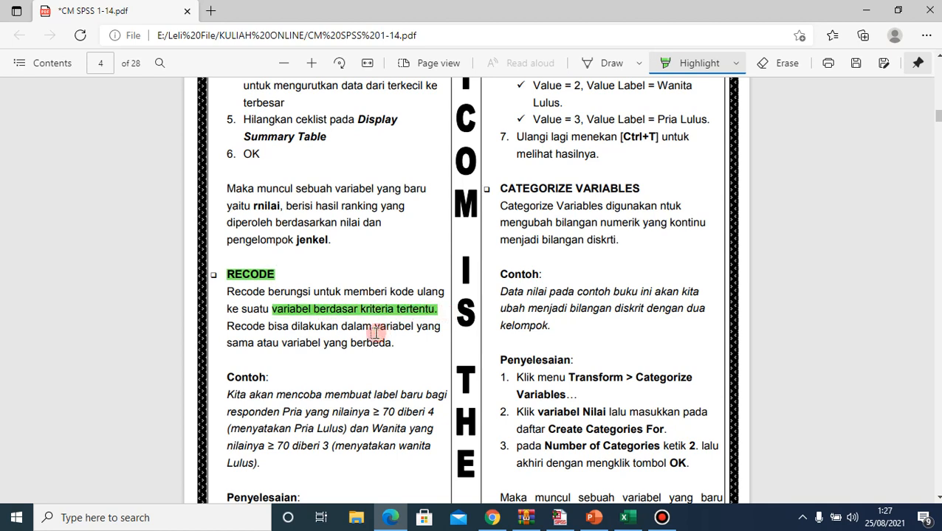
drag(229, 342, 399, 341)
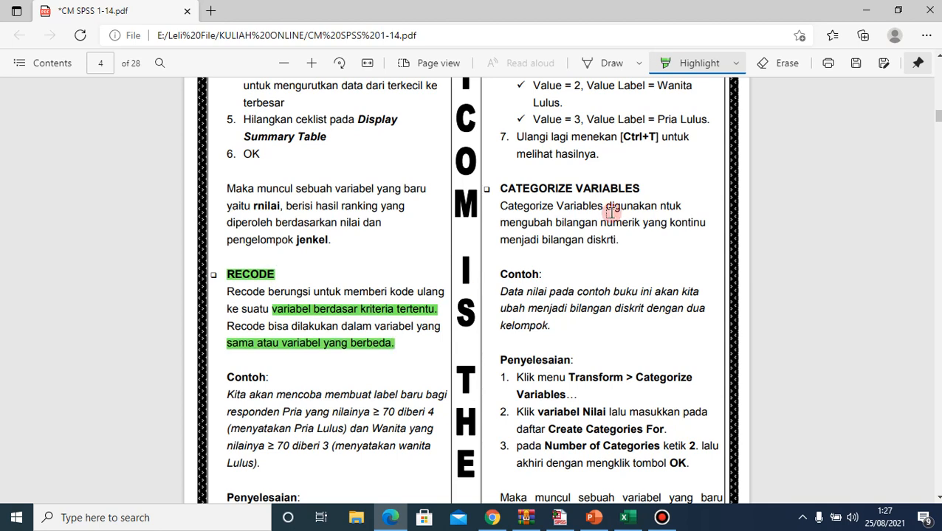
drag(499, 189, 680, 188)
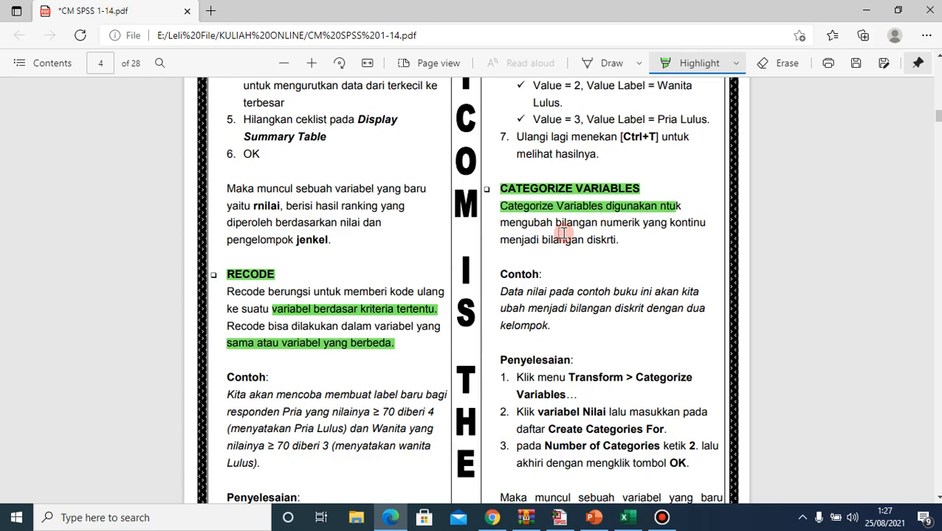
Highlight the whole sub topic list on page 3, from COUNT to CATEGORIZE VARIABLE.
scroll(563, 233, up, 8)
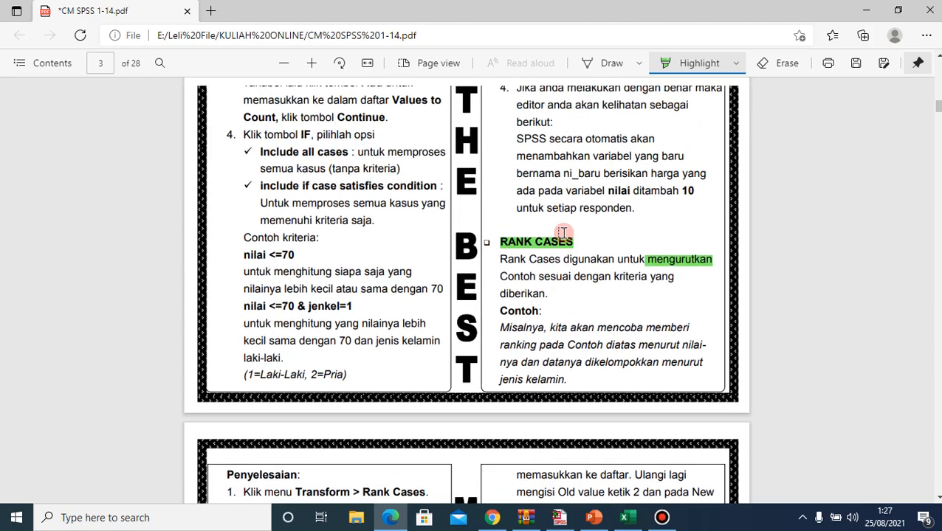
scroll(563, 234, up, 10)
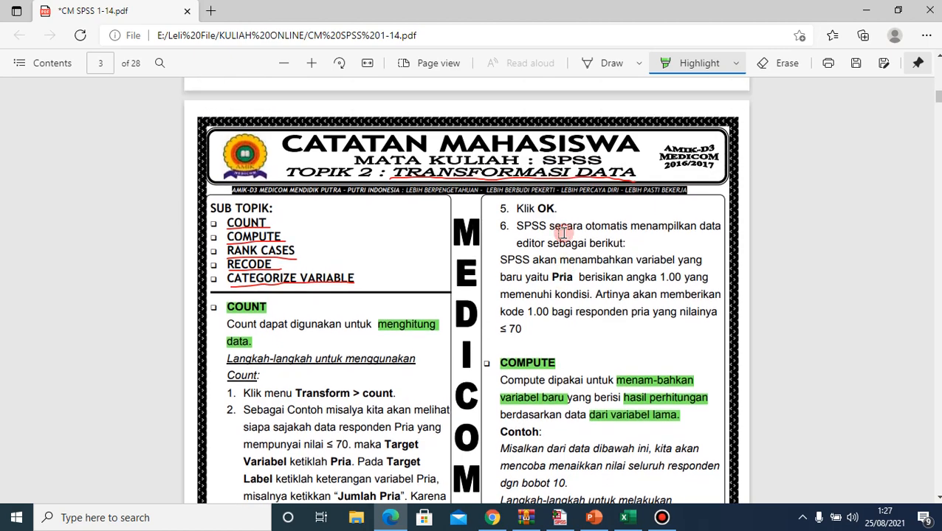
scroll(562, 233, down, 1)
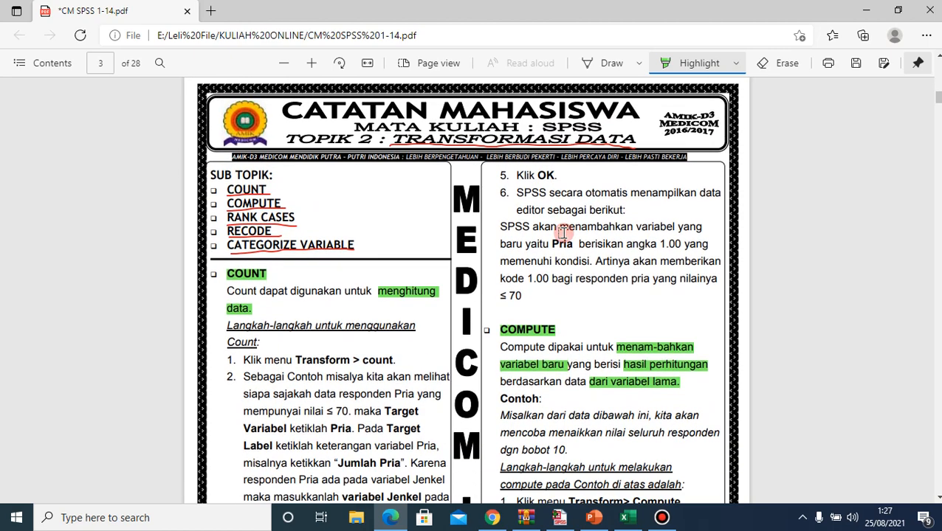
drag(229, 189, 358, 249)
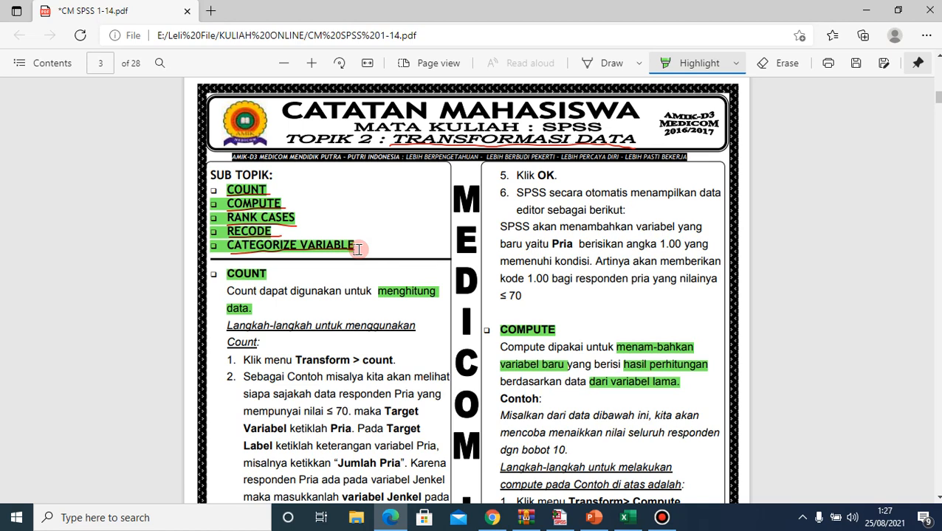
Minimize the PDF and close the running SPSS session without saving the data editor contents.
click(870, 10)
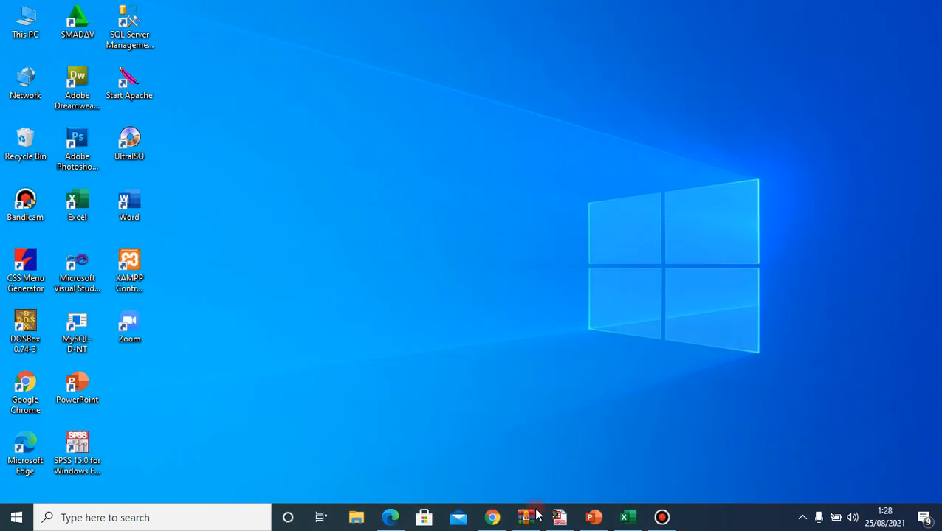
right_click(563, 520)
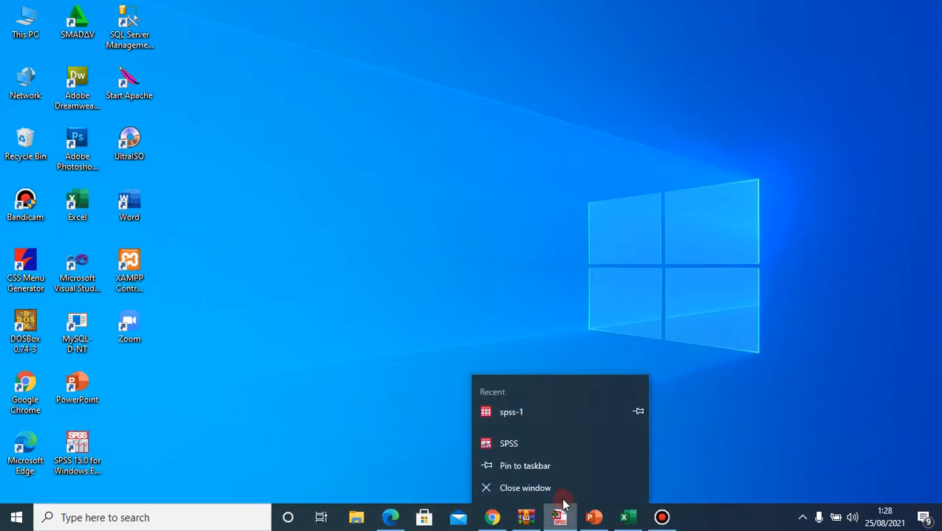
click(551, 490)
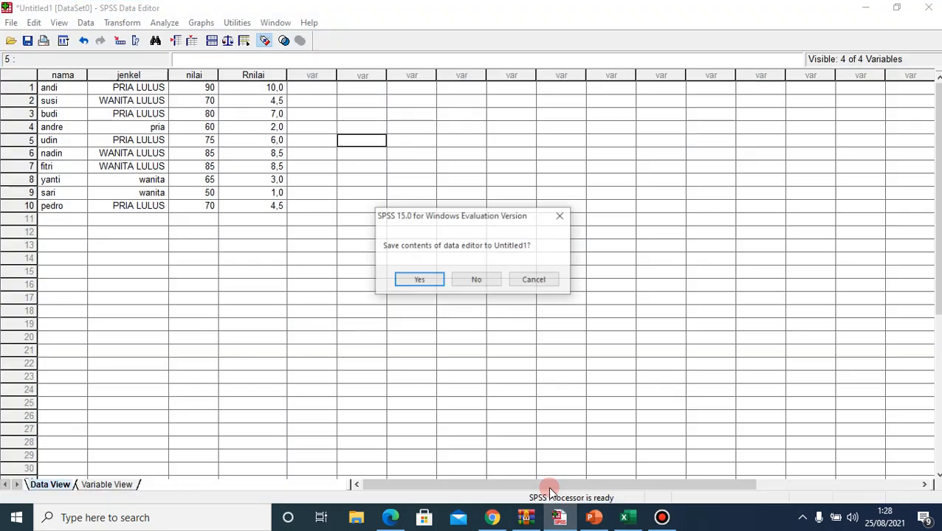
key(n)
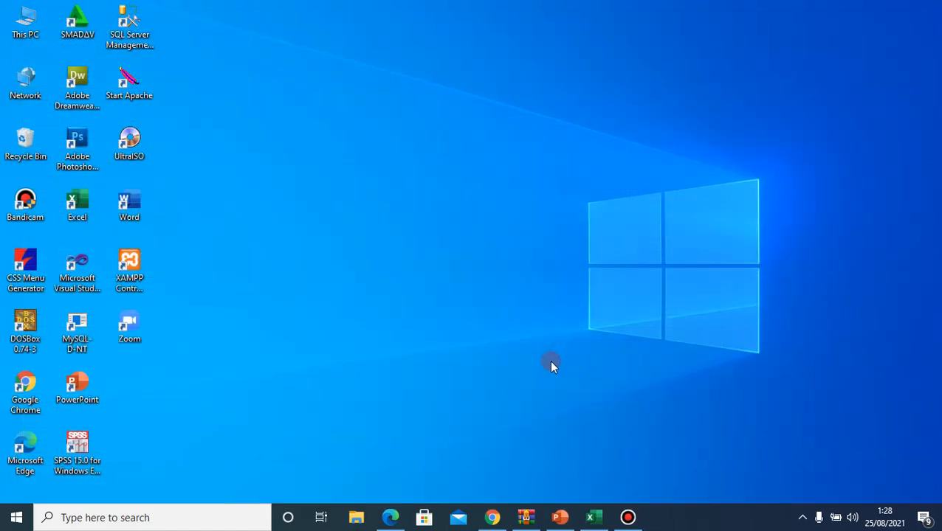
Launch SPSS 15.0 with an empty dataset, dismissing the startup dialog and the output viewer.
double_click(76, 446)
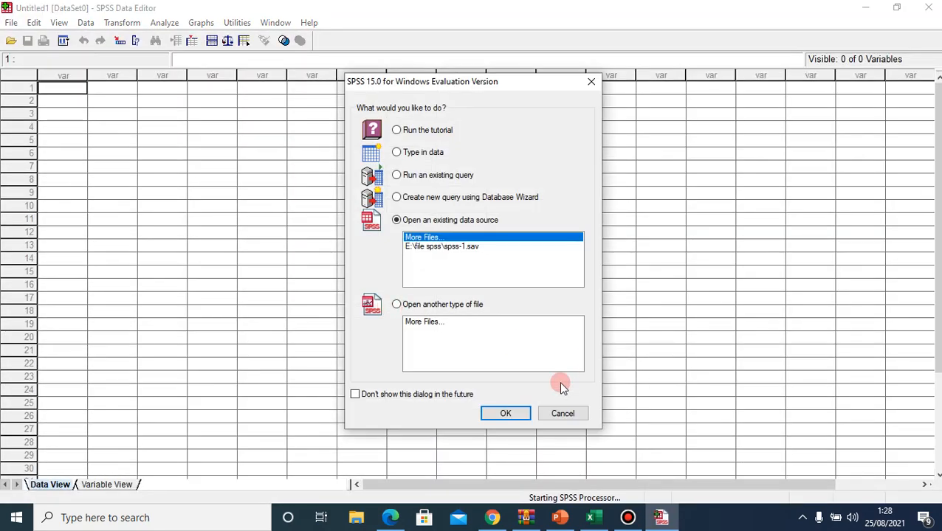
click(556, 416)
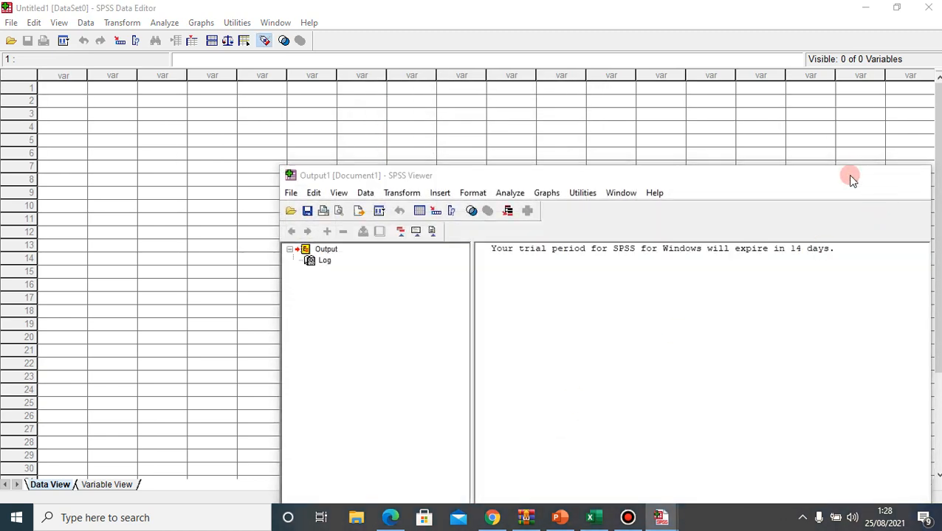
click(850, 176)
Define the first variable as nama with type String and width 20.
click(98, 486)
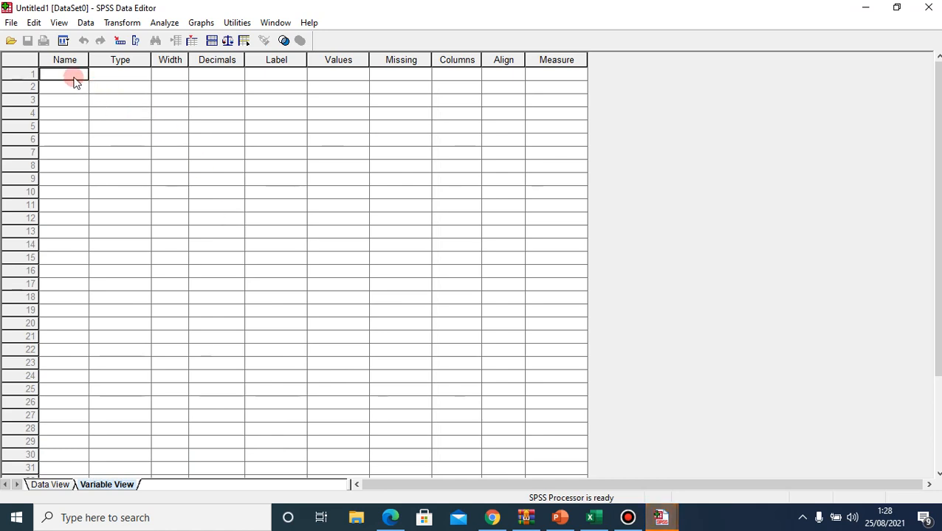
text(nama)
key(Tab)
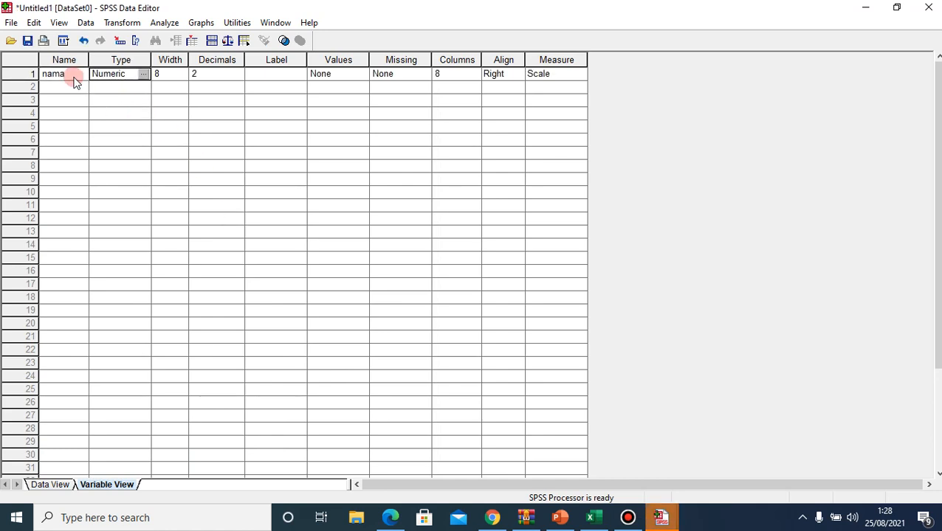
key(space)
key(Down)
key(Down)
key(Down)
key(Down)
key(Down)
key(Down)
key(Down)
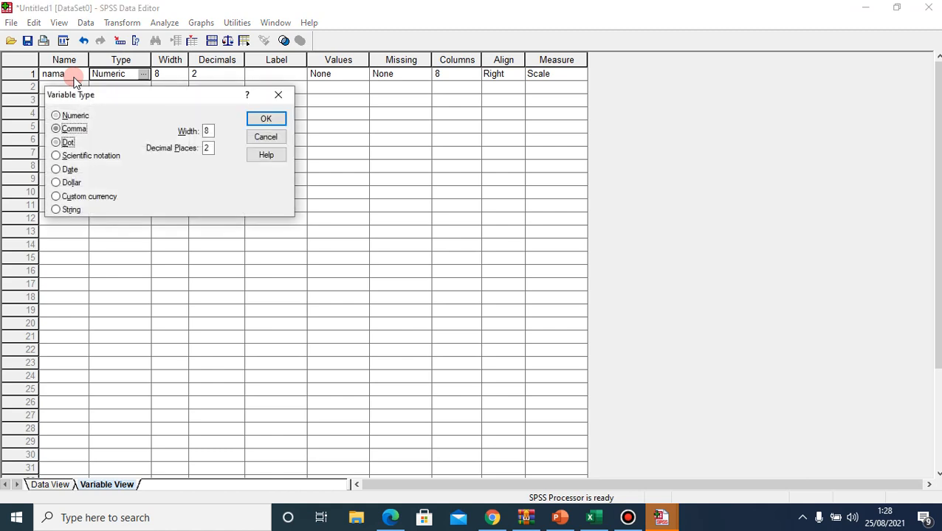
key(Return)
key(Tab)
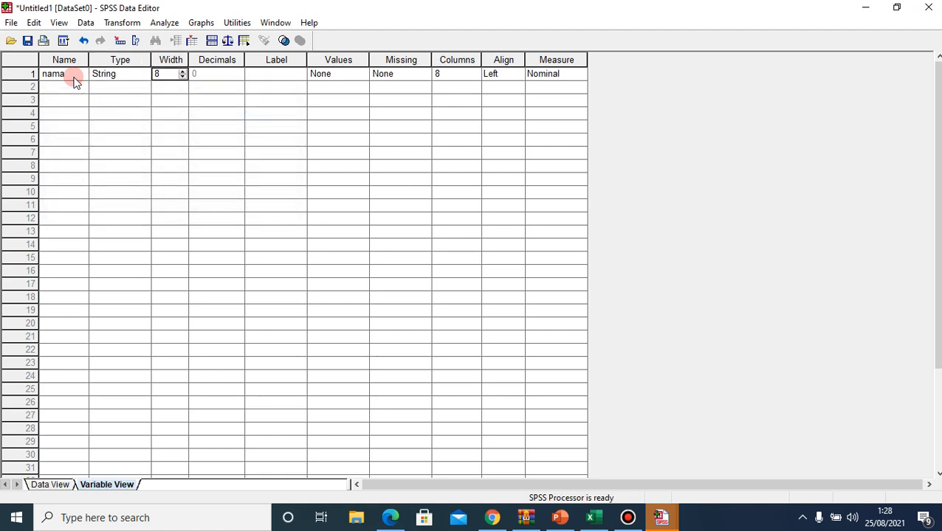
text(20)
key(Right)
Define the second variable as numeric jenkel with 0 decimals.
key(Left)
key(Left)
key(Down)
key(Left)
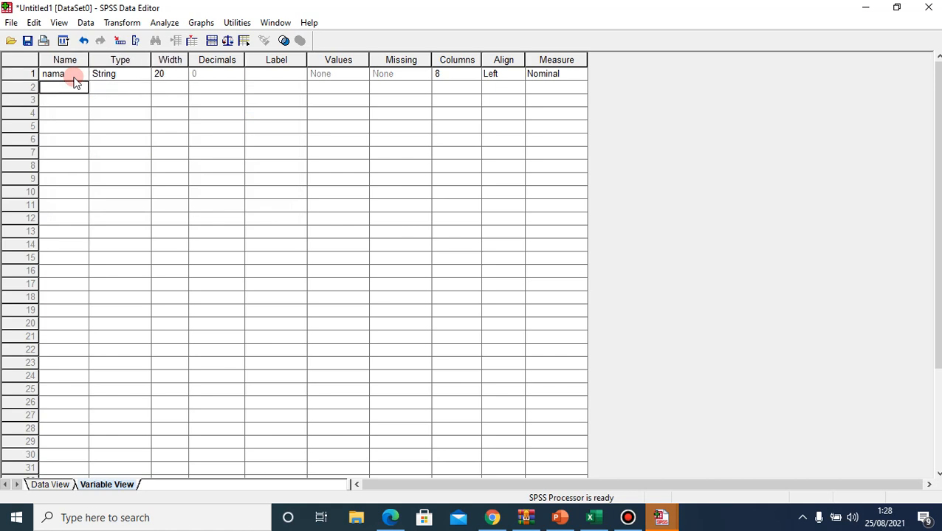
text(jenkel)
key(Right)
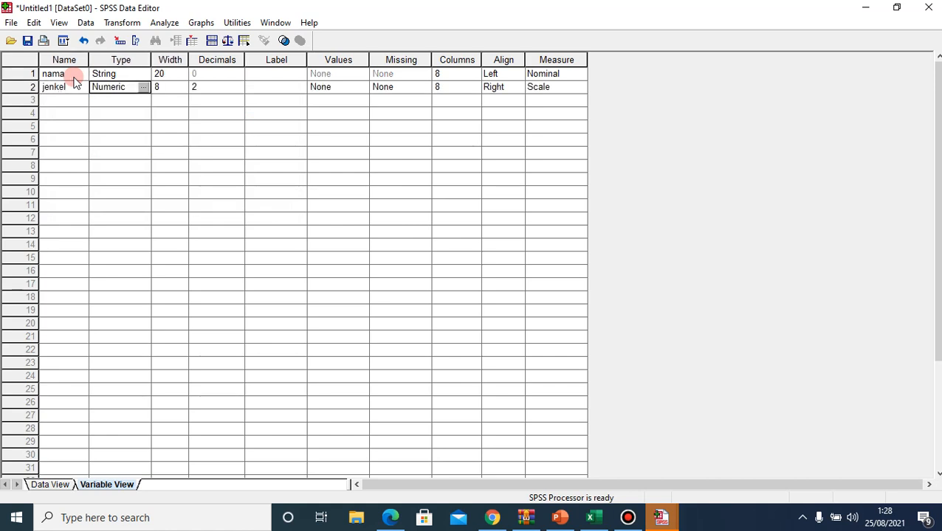
key(Right)
key(Right)
text(0)
key(Right)
Assign value labels to jenkel: 1 for pria and 2 for wanita.
key(Right)
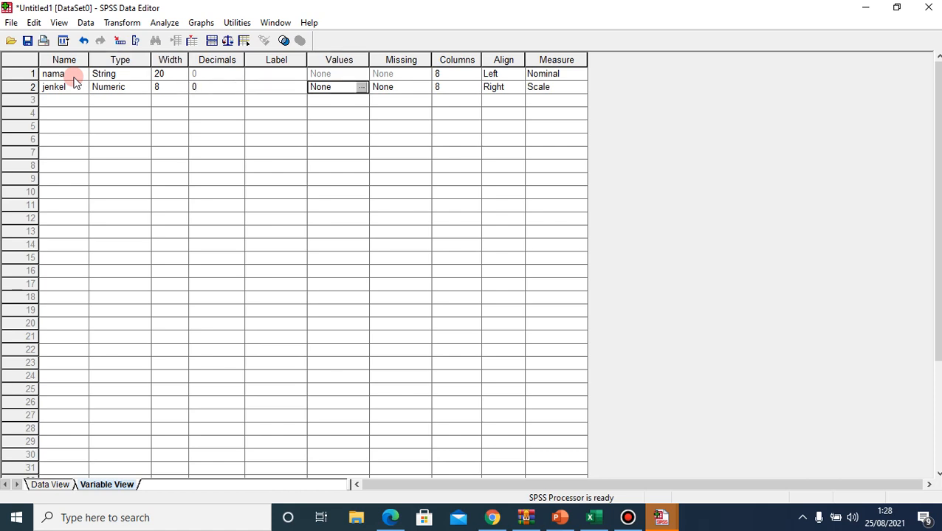
key(space)
text(1)
key(Tab)
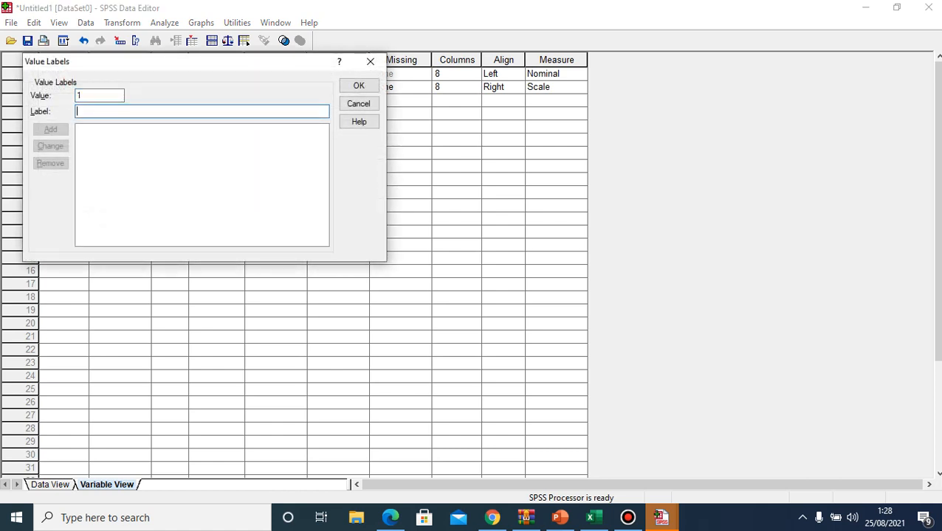
text(pria)
key(Return)
text(2)
key(Tab)
text(wanita)
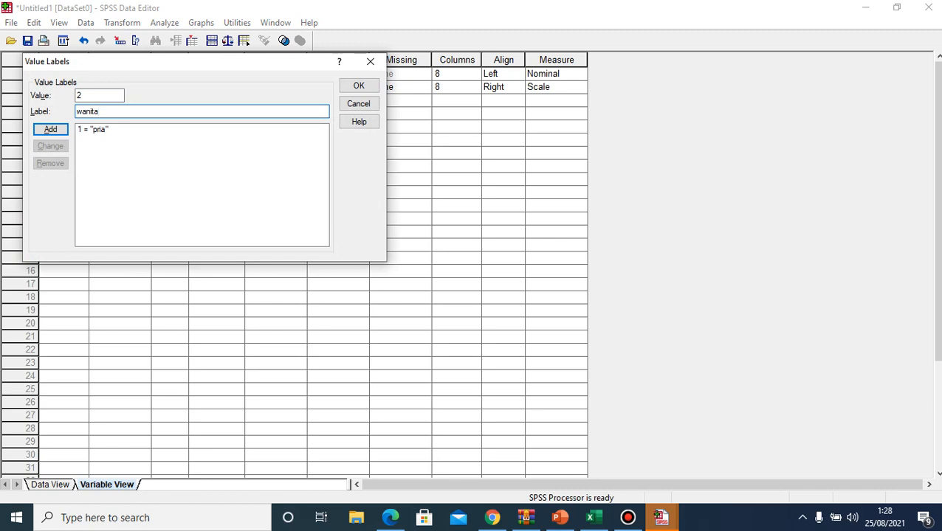
key(Return)
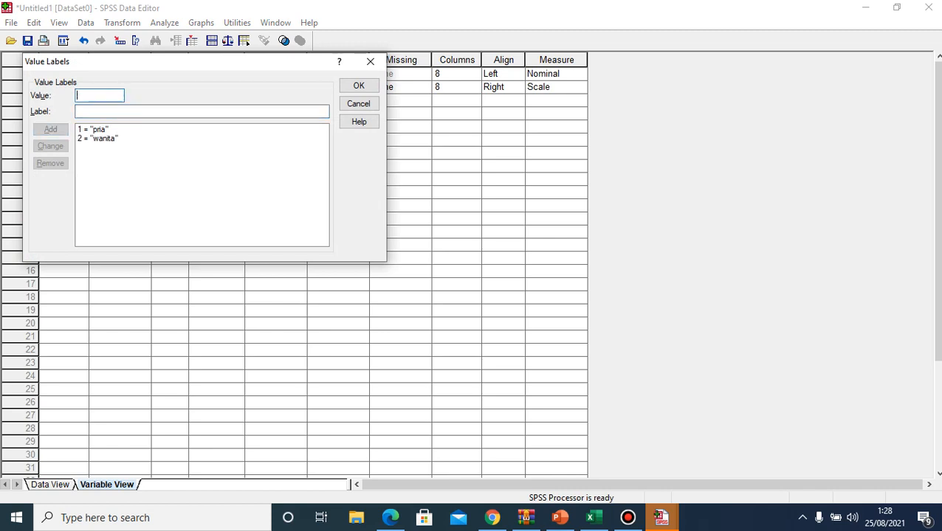
click(357, 86)
Define the third variable as numeric nilai with 0 decimals.
click(72, 100)
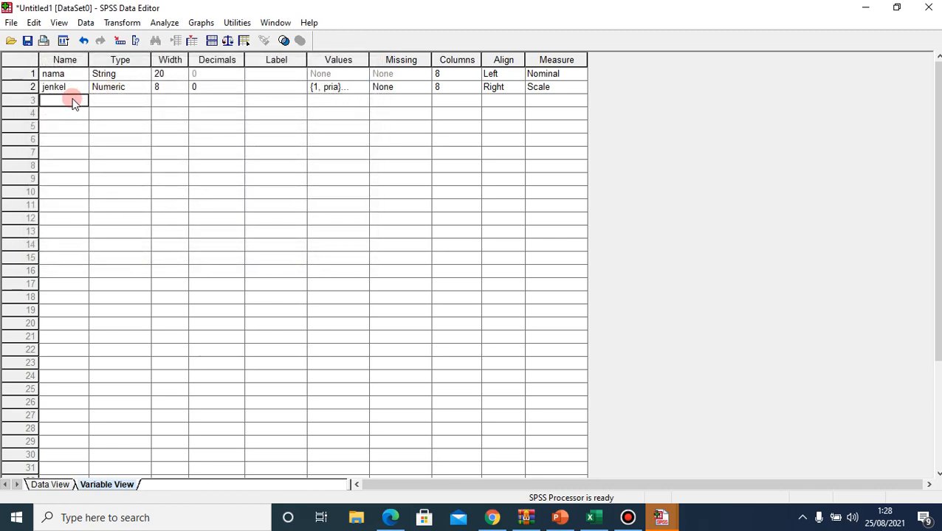
text(nilai)
key(Tab)
key(Tab)
key(Tab)
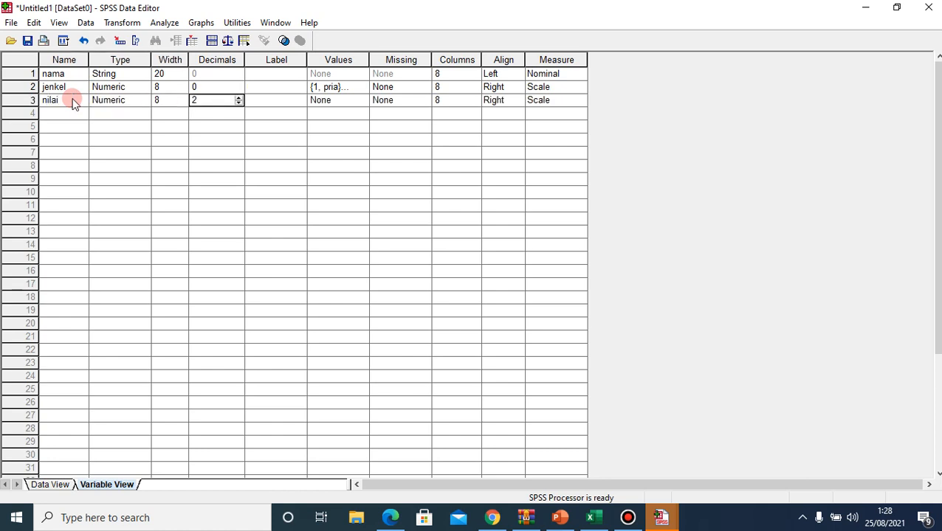
text(0)
key(Tab)
key(Up)
key(Up)
key(Down)
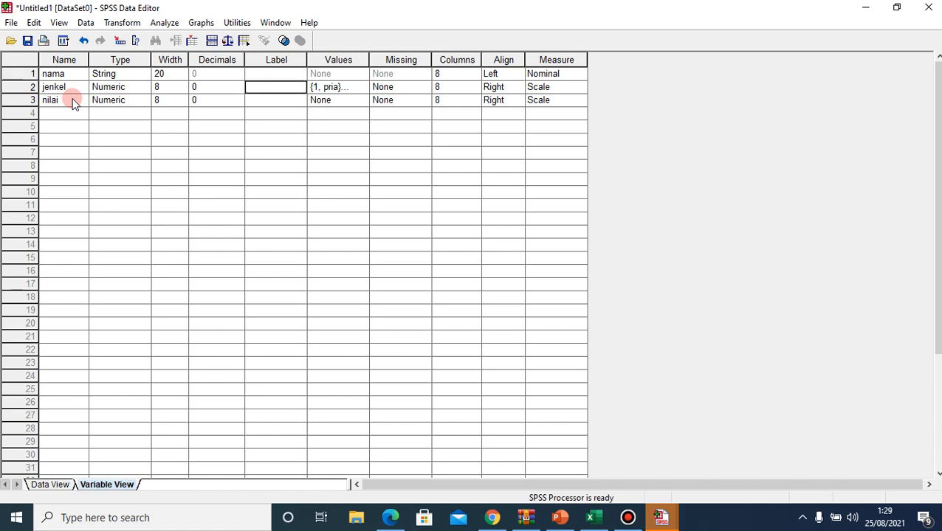
Switch to the data sheet and enter the ten respondents' names in rows 1 to 10 of the nama column.
key(ctrl+t)
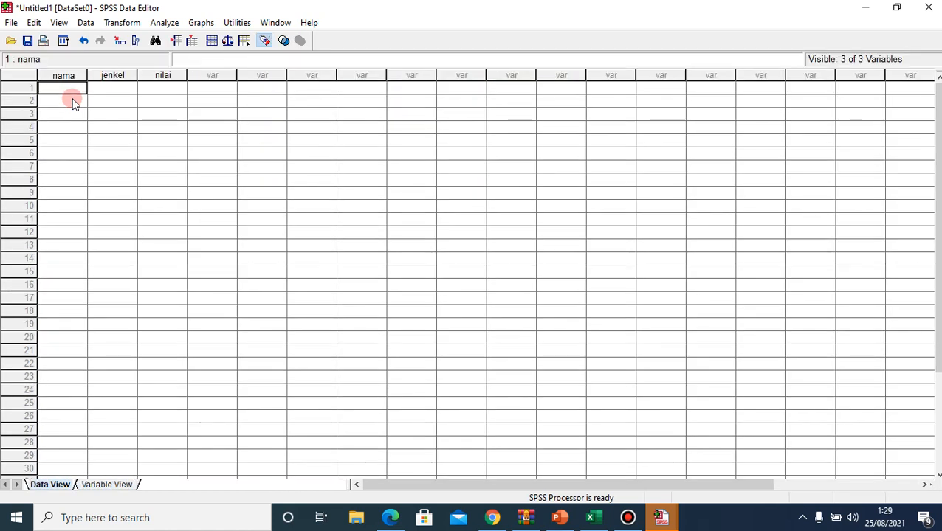
text(s)
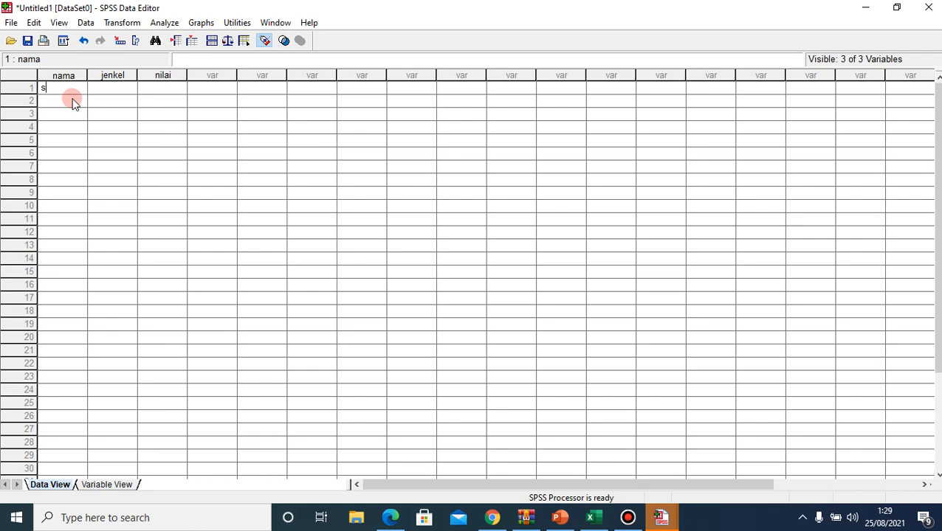
text(usanti)
key(Return)
text(jokkas)
key(Return)
text(regina)
key(Return)
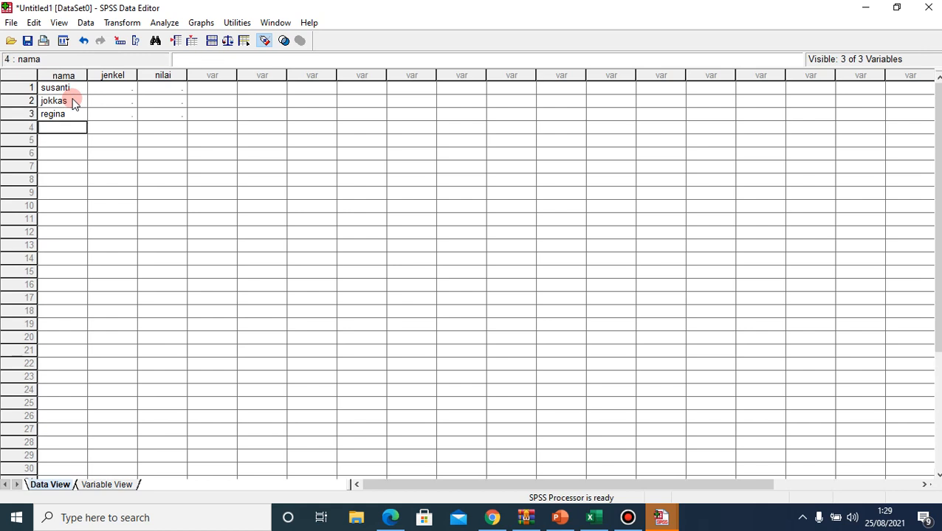
text(andi)
key(Return)
text(bud)
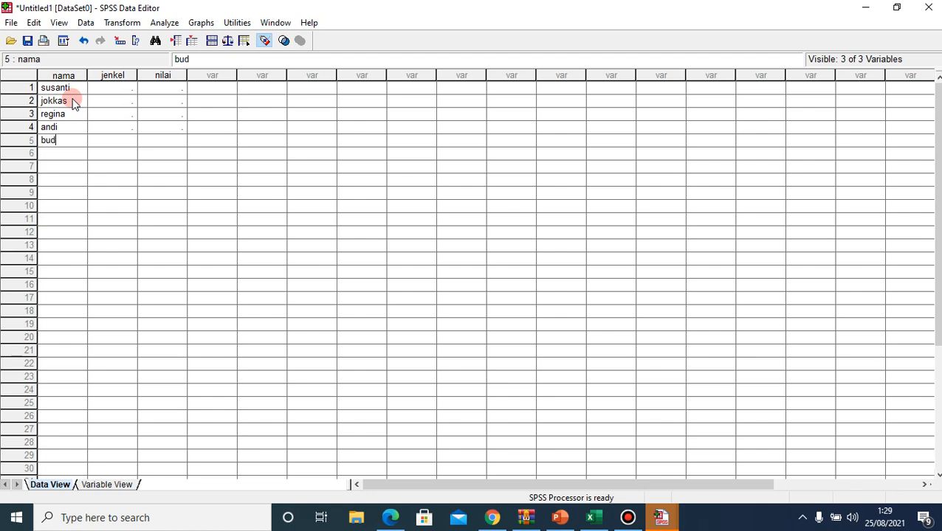
text(iman)
key(Return)
text(tono)
key(Return)
text(tina)
key(Return)
text(ipin)
key(Return)
text(upin)
key(Return)
text(andre)
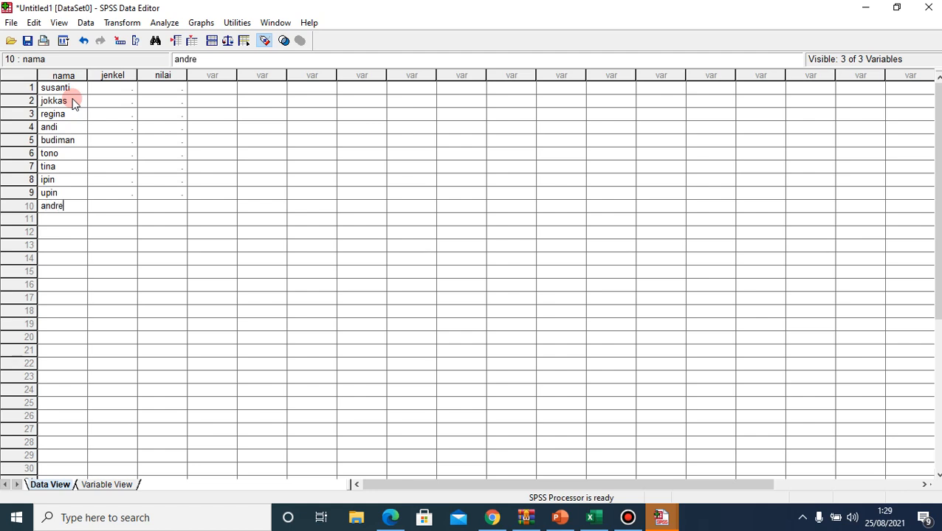
Fill the jenkel column for rows 1 to 10 with the codes 2, 1, 2, 1, 1, 1, 2, 1, 1, 1.
key(Up)
key(Up)
key(Up)
key(Up)
key(Up)
key(Up)
key(Up)
key(Up)
key(Up)
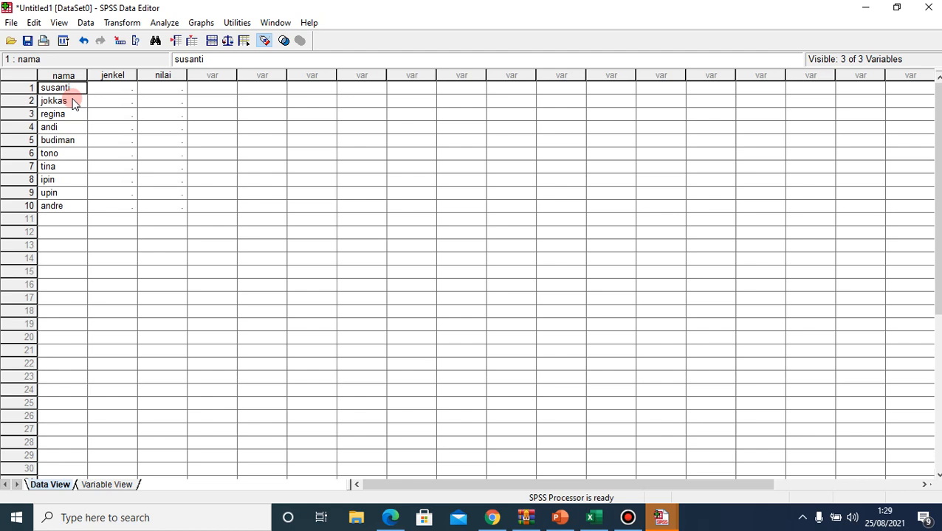
key(Right)
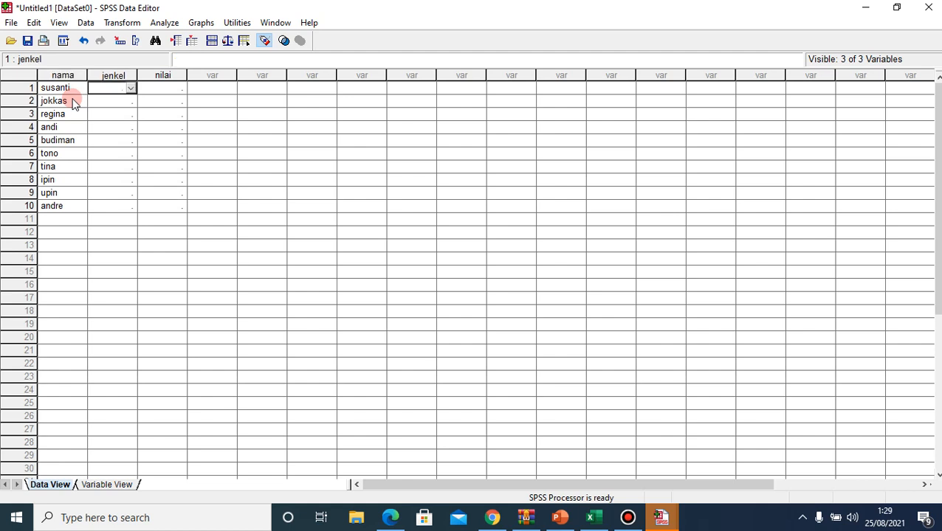
text(2)
key(Return)
text(1)
key(Return)
text(2)
key(Return)
text(1)
key(Return)
text(1)
key(Return)
text(1)
key(Return)
text(2)
key(Return)
text(1)
key(Return)
text(1)
key(Return)
text(1)
key(Return)
key(Up)
key(Up)
key(Up)
key(Up)
key(Up)
key(Up)
key(Up)
key(Up)
key(Up)
key(Up)
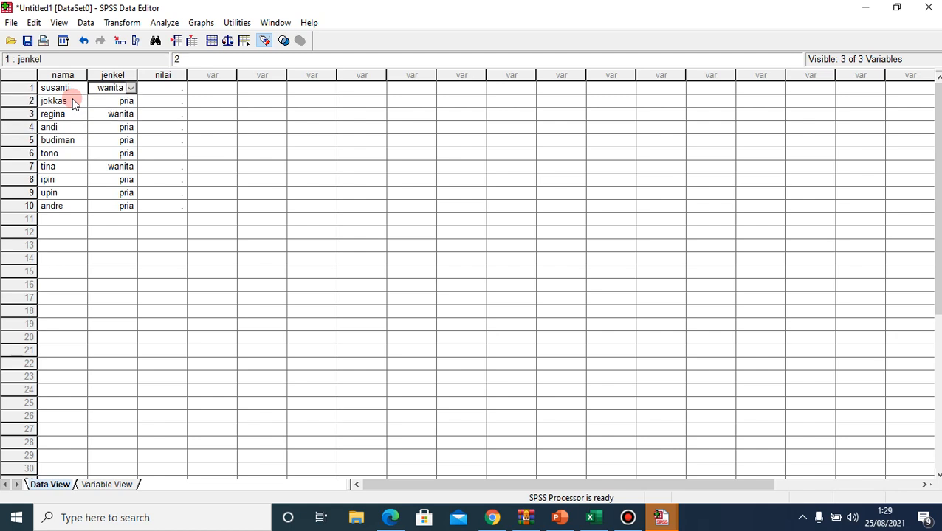
text(90)
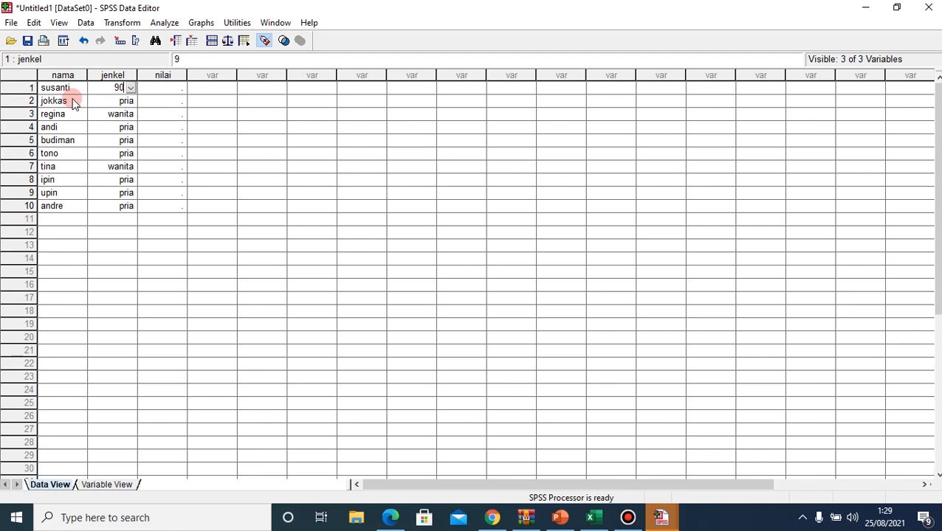
key(BackSpace)
key(BackSpace)
text(1)
key(BackSpace)
text(2)
key(Return)
Fill the nilai column for rows 1 to 10 with 90, 70, 80, 65, 75, 80, 85, 65, 60, 50.
key(Up)
key(Right)
text(90)
key(Return)
text(70)
key(Return)
text(80)
key(Return)
text(65)
key(Return)
text(75)
key(Return)
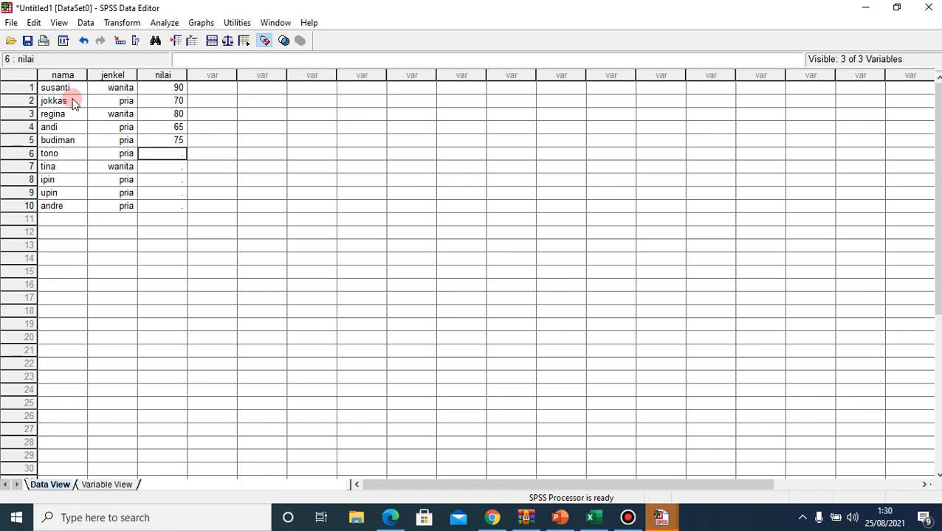
text(80)
key(Return)
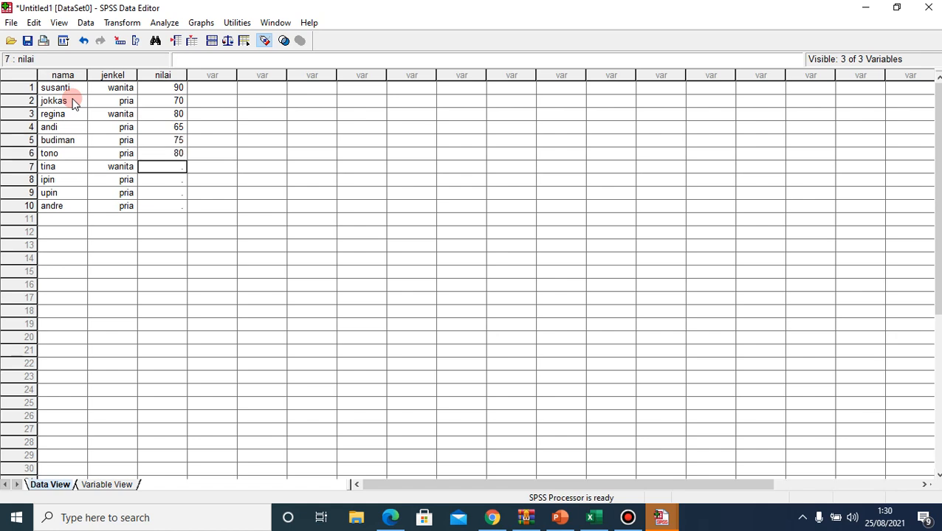
text(85)
key(Return)
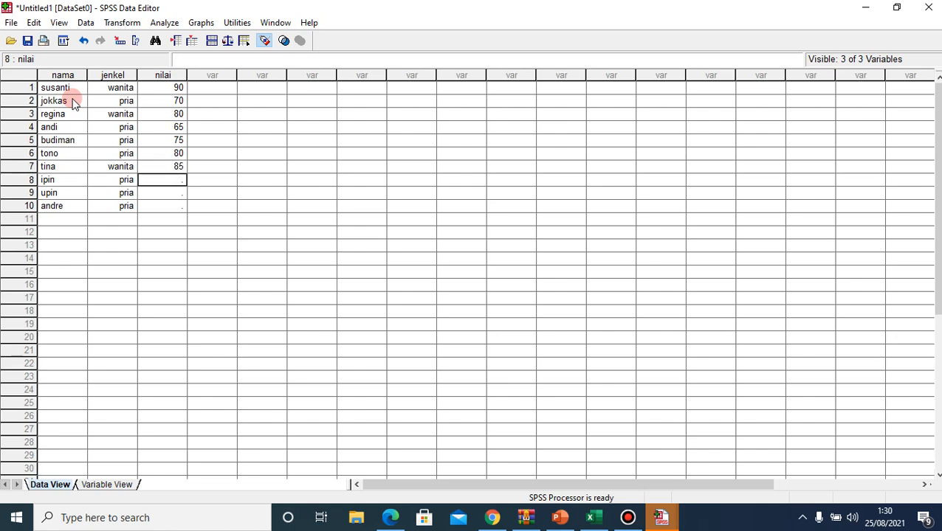
text(65)
key(Return)
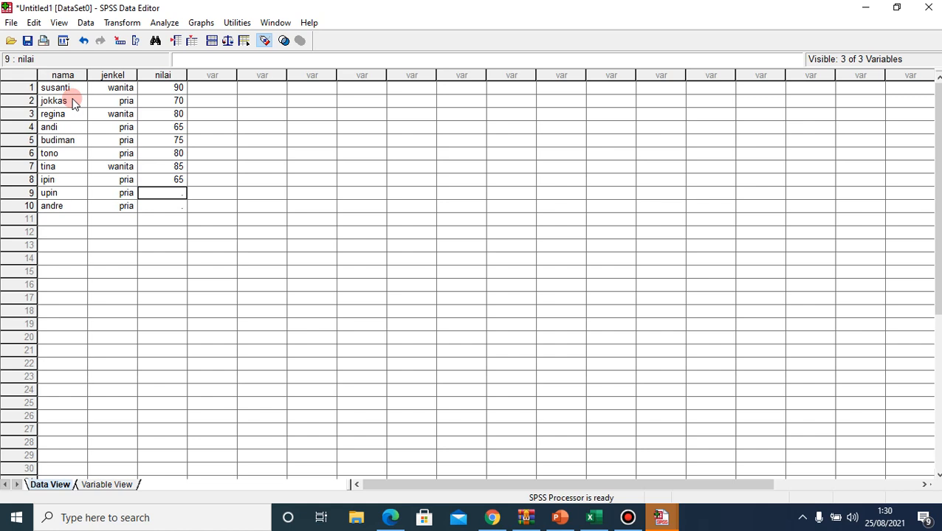
text(60)
key(Return)
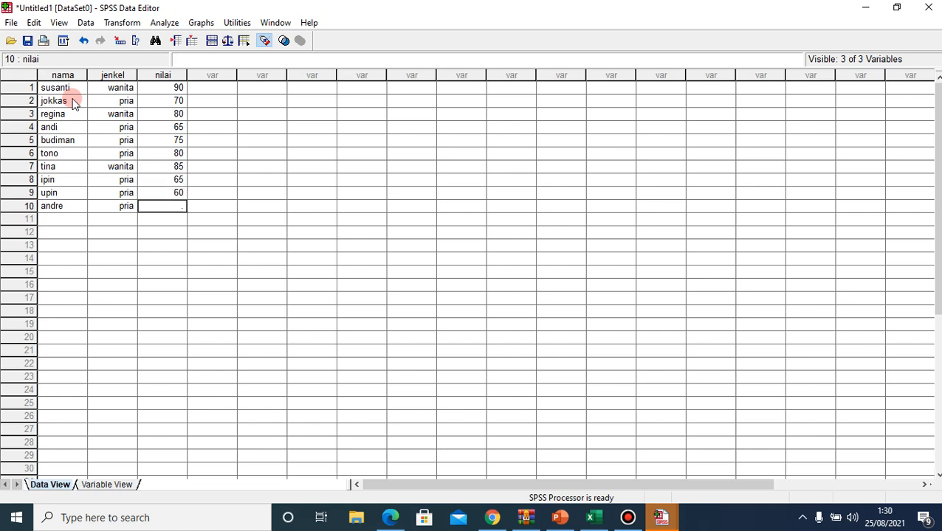
text(50)
key(Return)
key(Up)
key(Up)
key(Up)
key(Up)
key(Up)
key(Up)
key(Up)
key(Up)
key(Up)
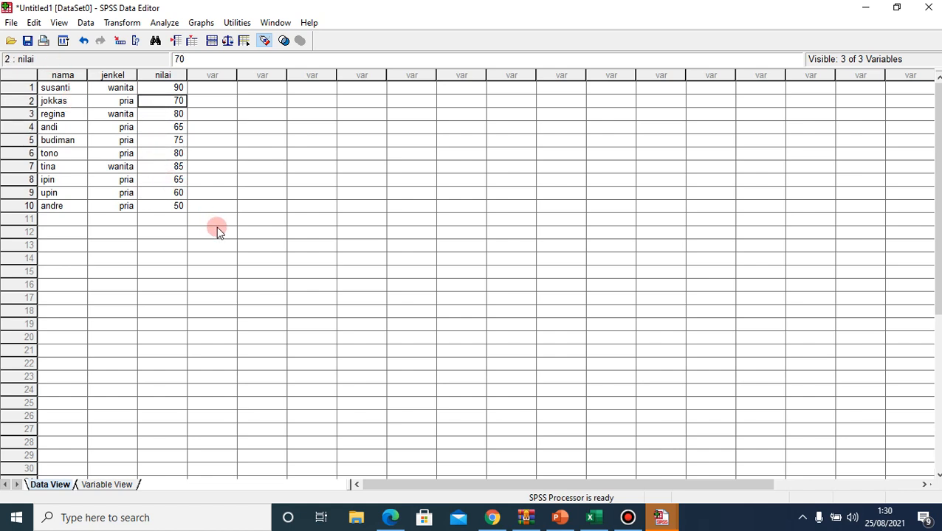
Set the data grid font to Arial Bold, size 18.
right_click(218, 231)
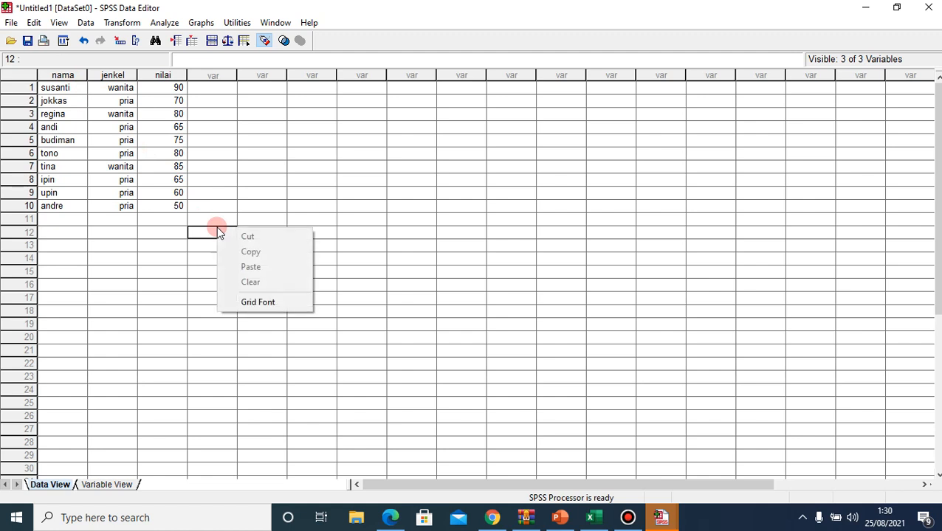
click(266, 304)
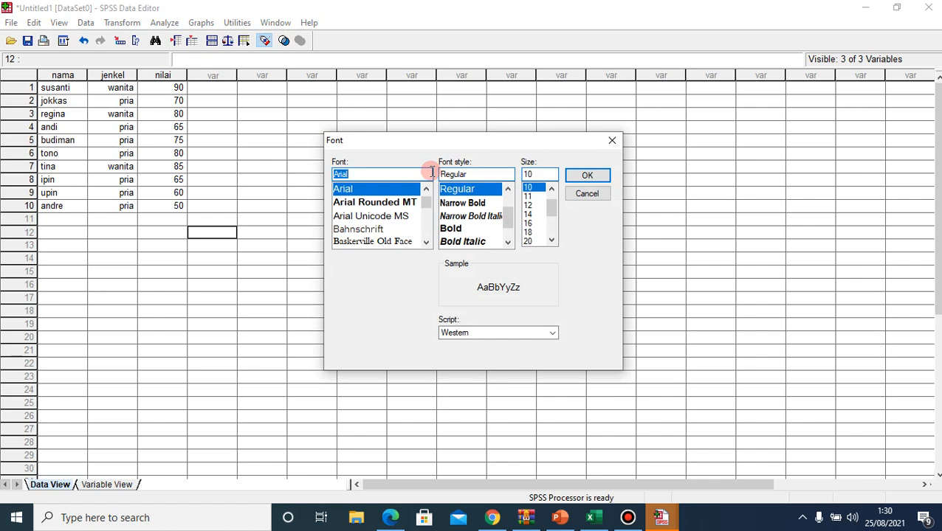
click(529, 232)
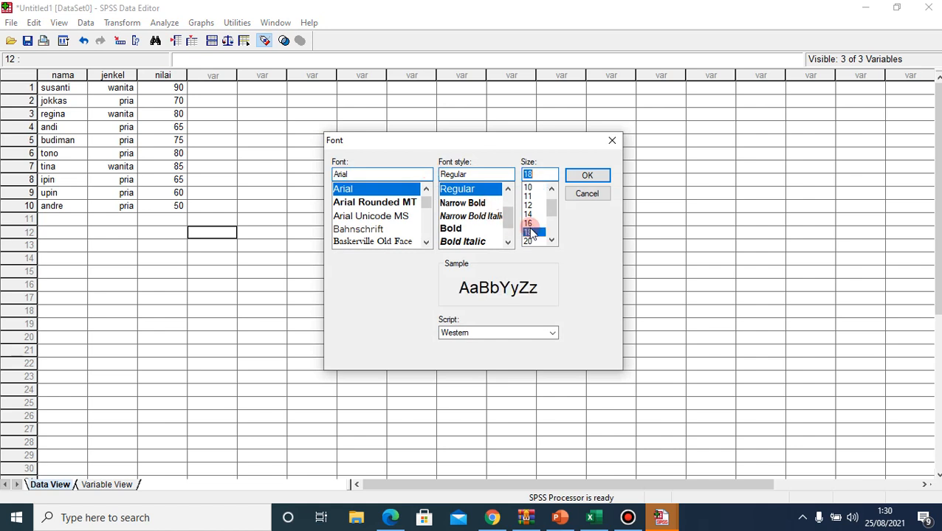
click(448, 229)
double_click(447, 230)
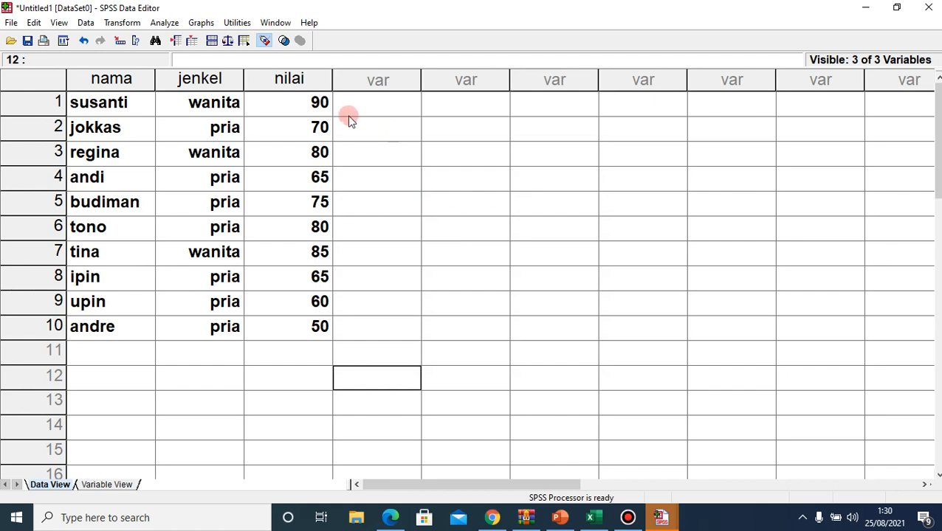
click(299, 113)
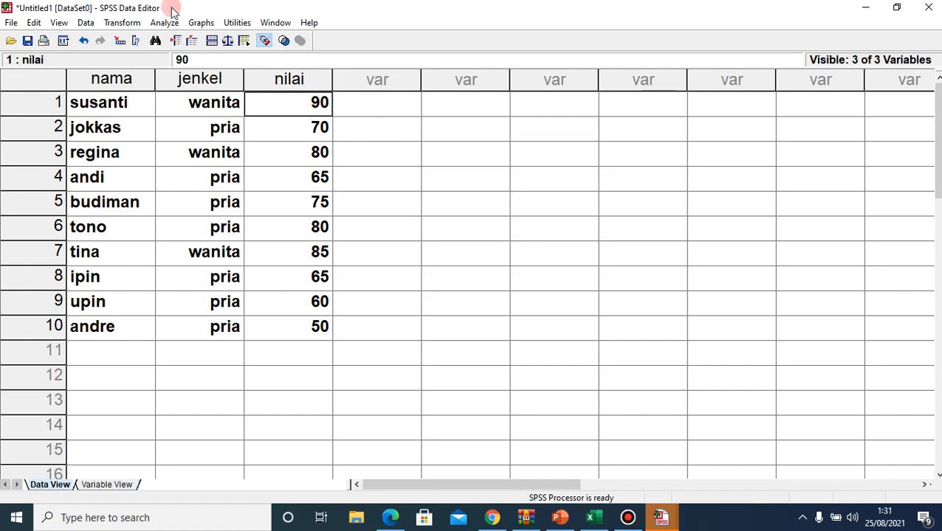
click(130, 23)
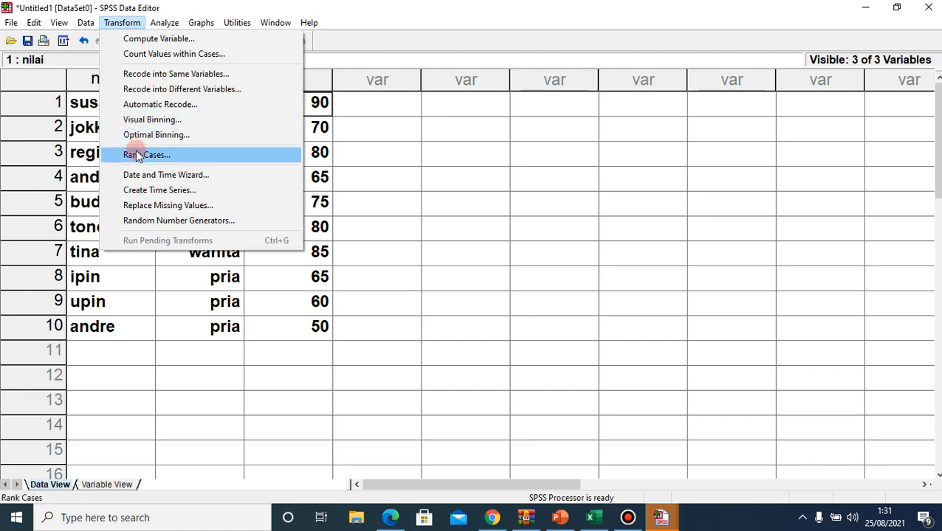
click(361, 177)
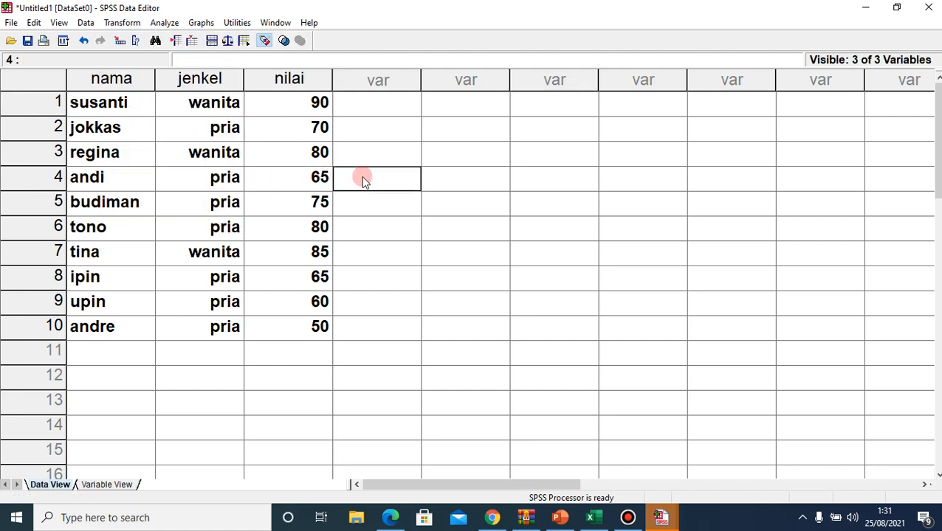
Switch to the course notes PDF in Edge and highlight the Count example about Pria respondents with nilai ≤ 70.
click(388, 521)
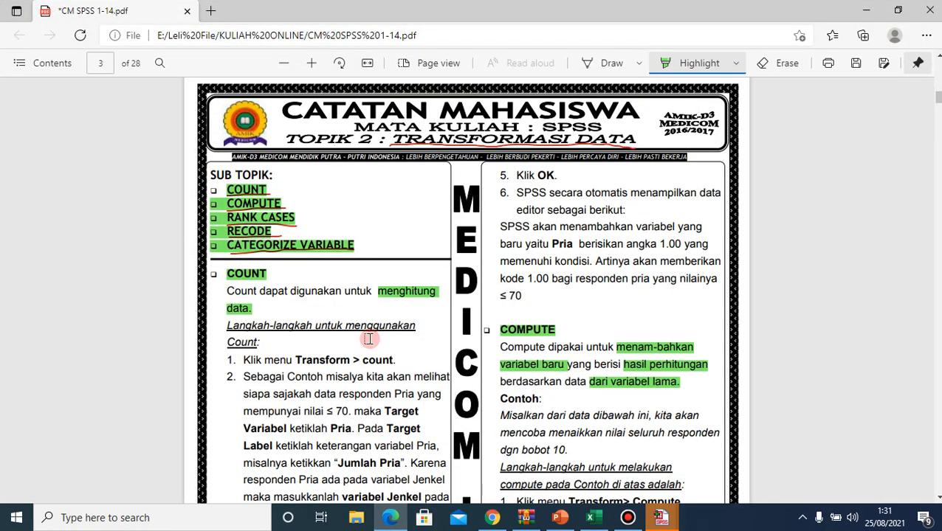
scroll(368, 338, down, 5)
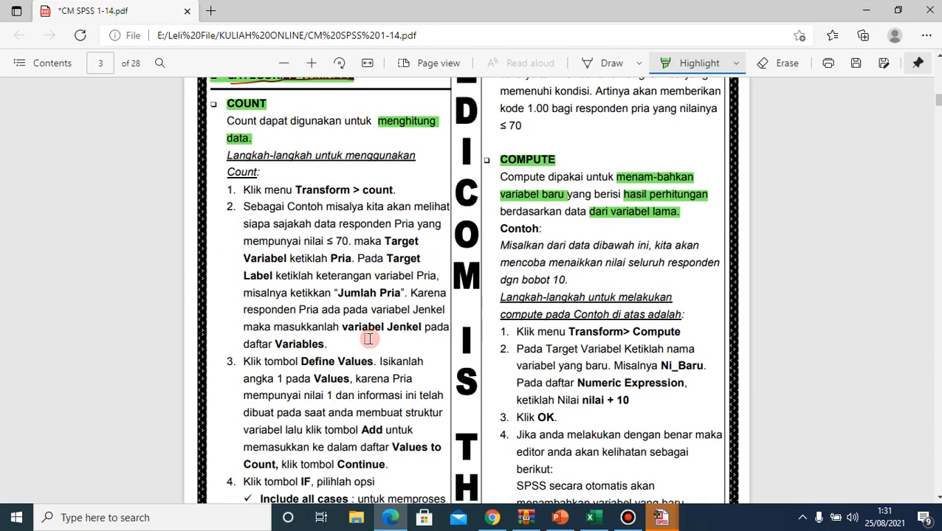
scroll(368, 339, up, 3)
scroll(368, 339, down, 1)
scroll(369, 338, down, 2)
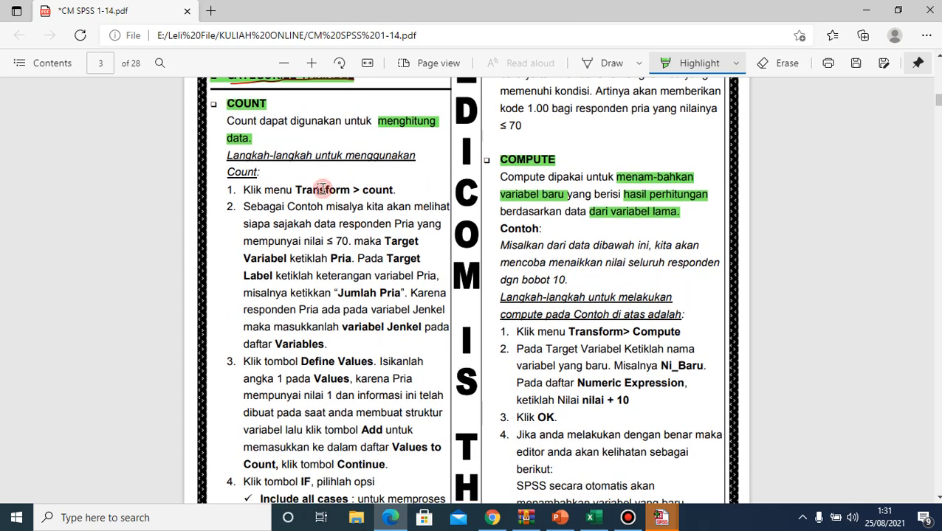
drag(292, 207, 349, 242)
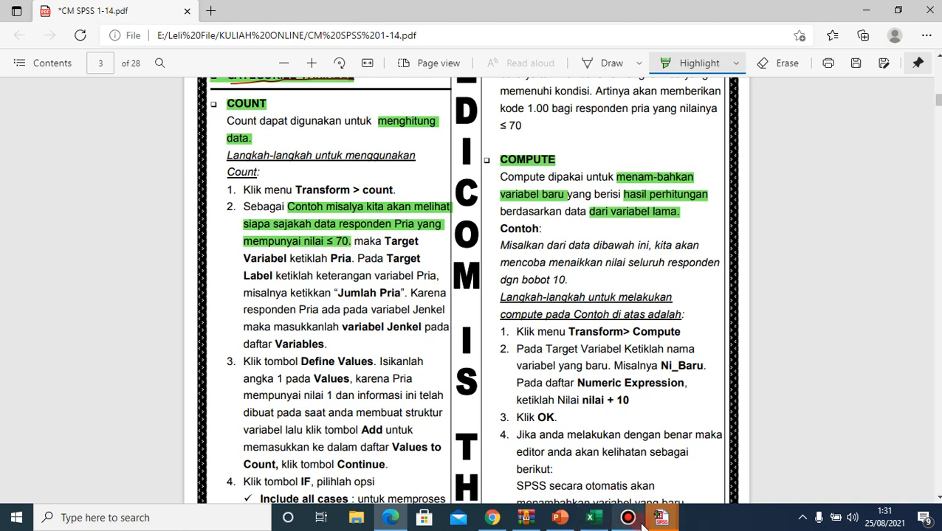
Return to the SPSS data sheet and set up Count Values within Cases with target variable pria and target label jumlah pria.
mouse_move(659, 521)
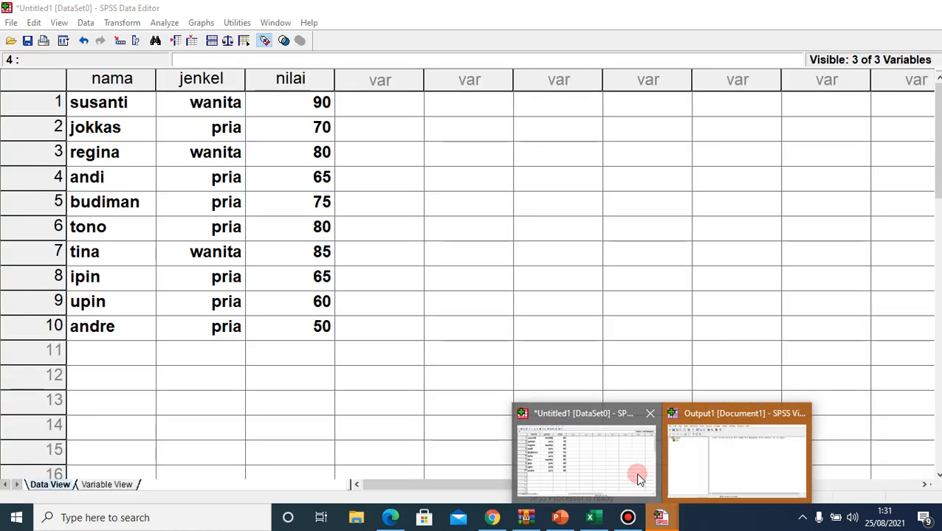
click(636, 478)
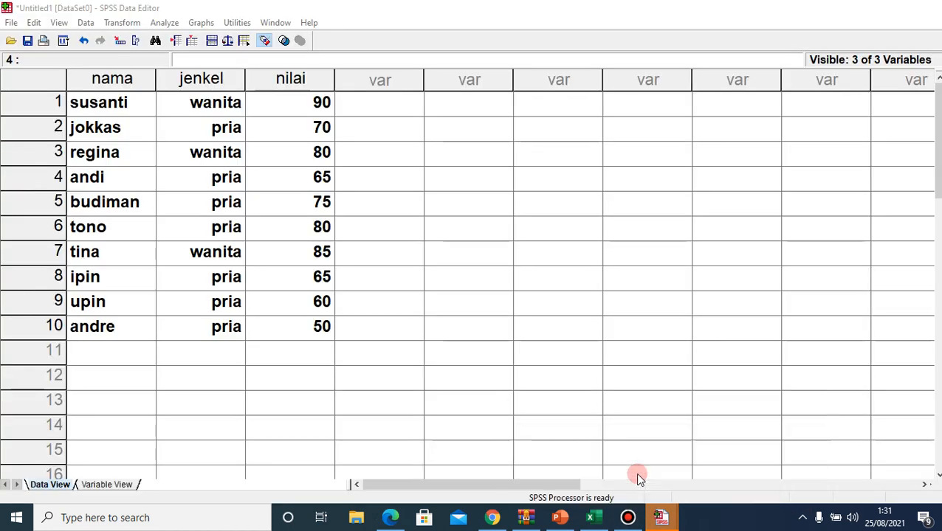
click(119, 23)
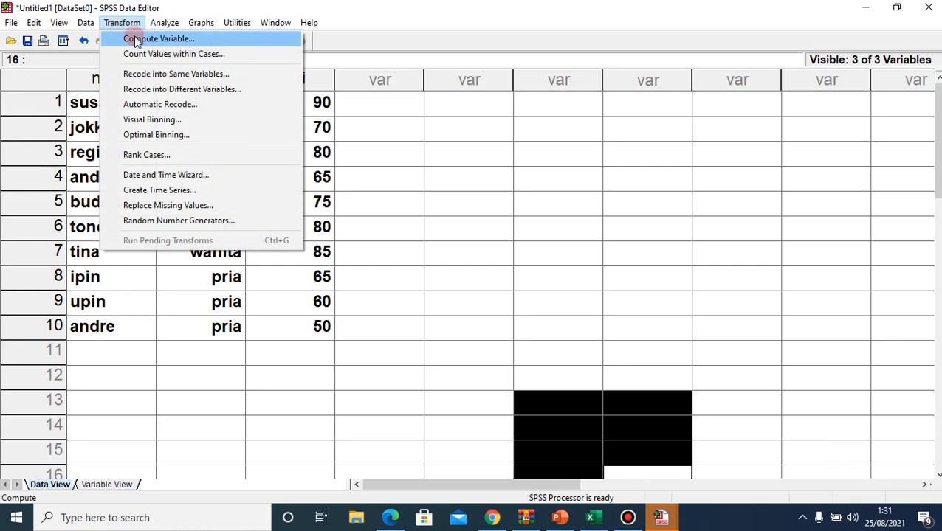
click(132, 53)
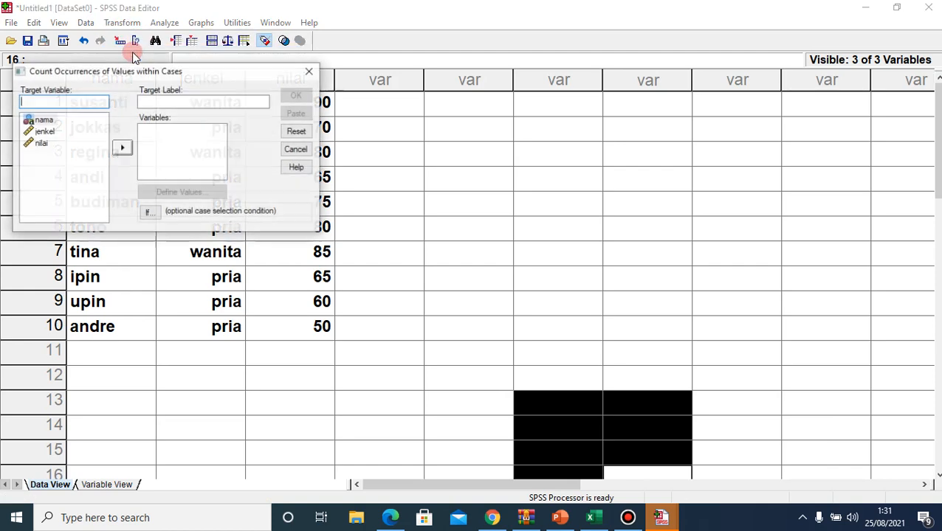
drag(180, 73, 582, 182)
text(pria)
key(Tab)
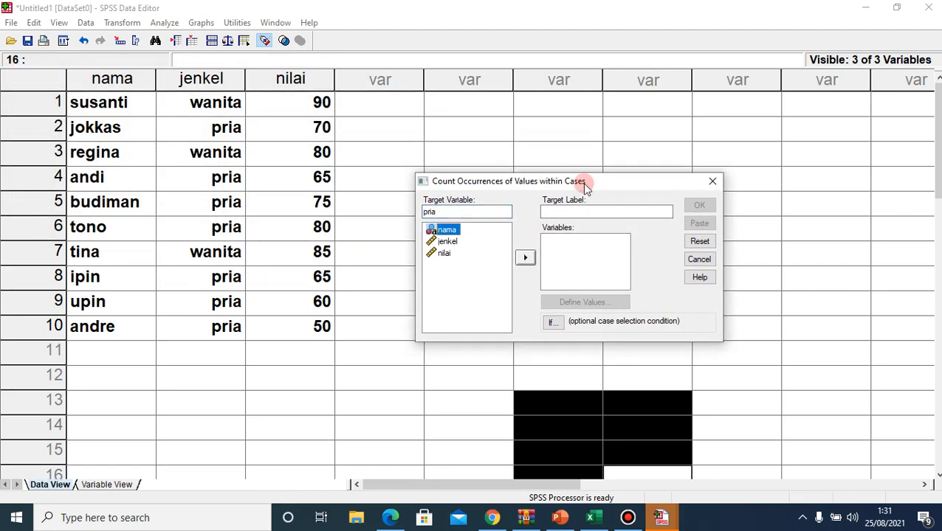
click(569, 212)
text(ju)
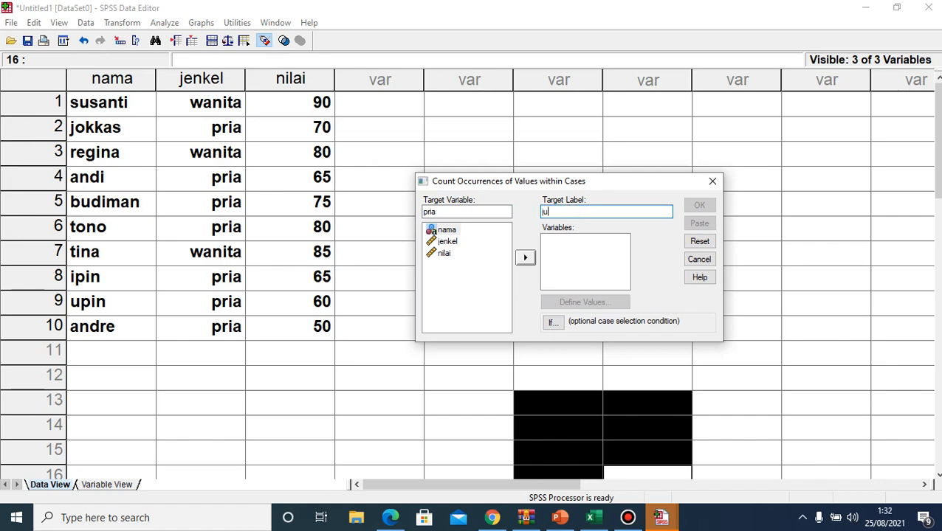
text(mlah pria)
Add jenkel as the numeric variable for the count and define 1 as the value to count.
click(450, 243)
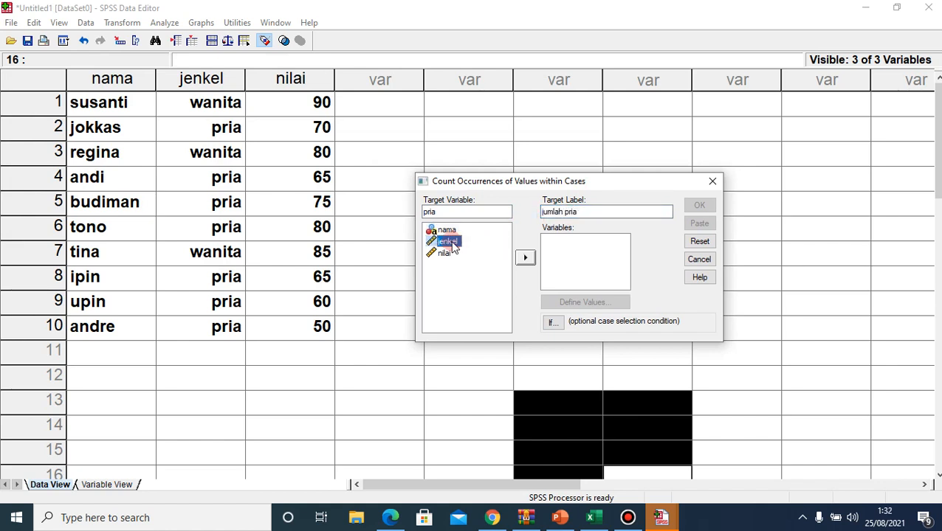
click(525, 257)
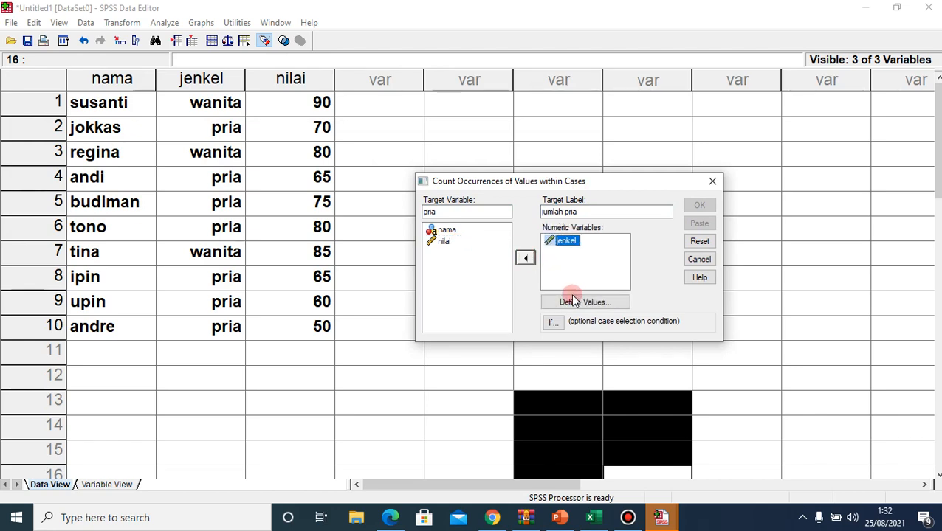
click(581, 304)
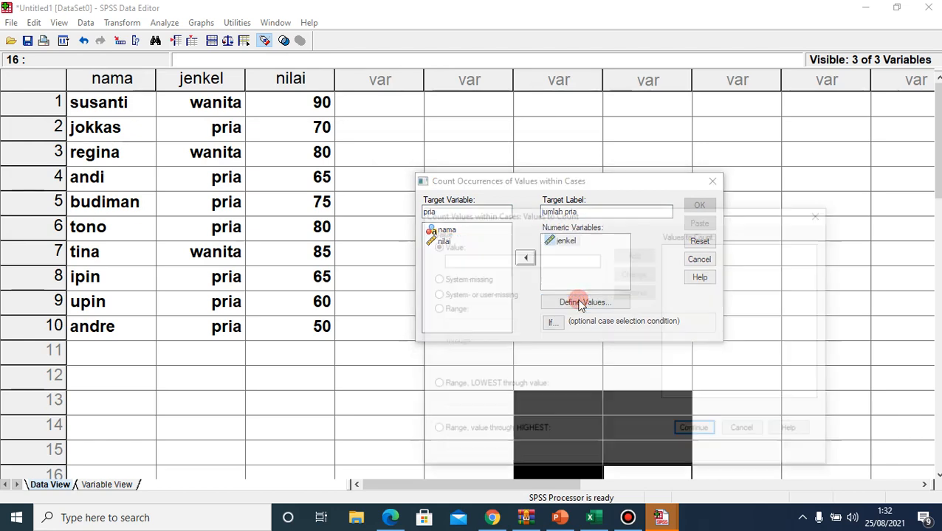
click(572, 259)
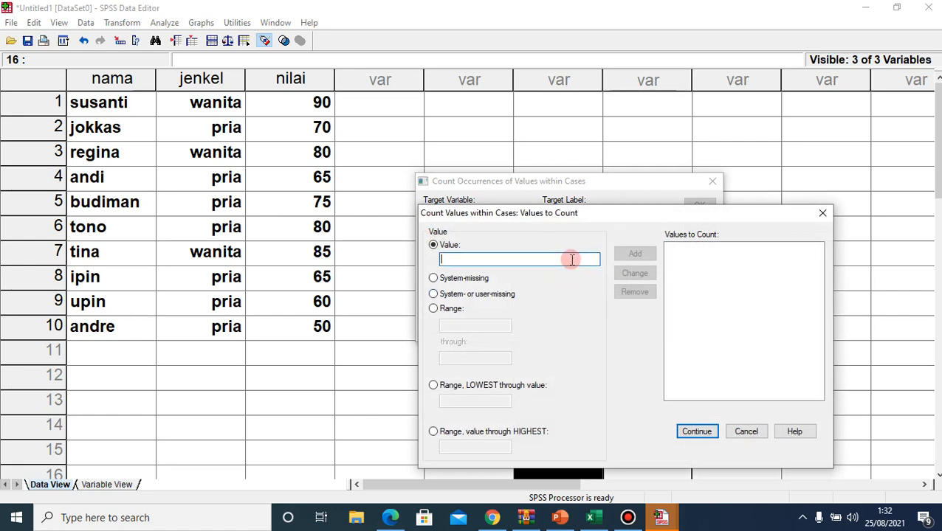
text(1)
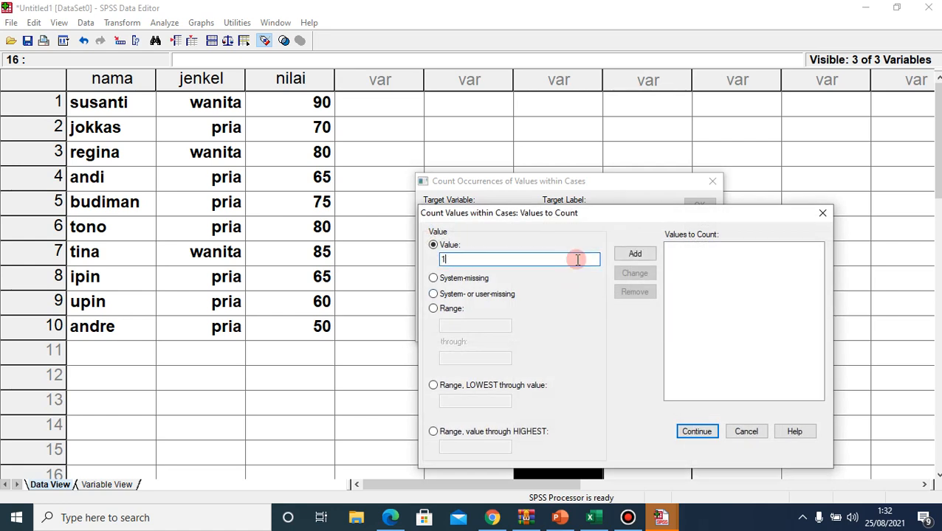
click(635, 254)
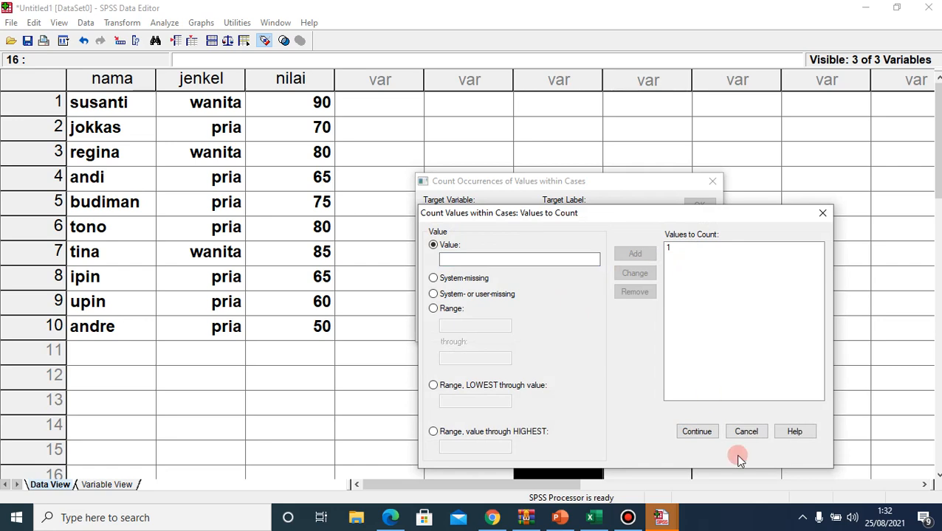
click(697, 432)
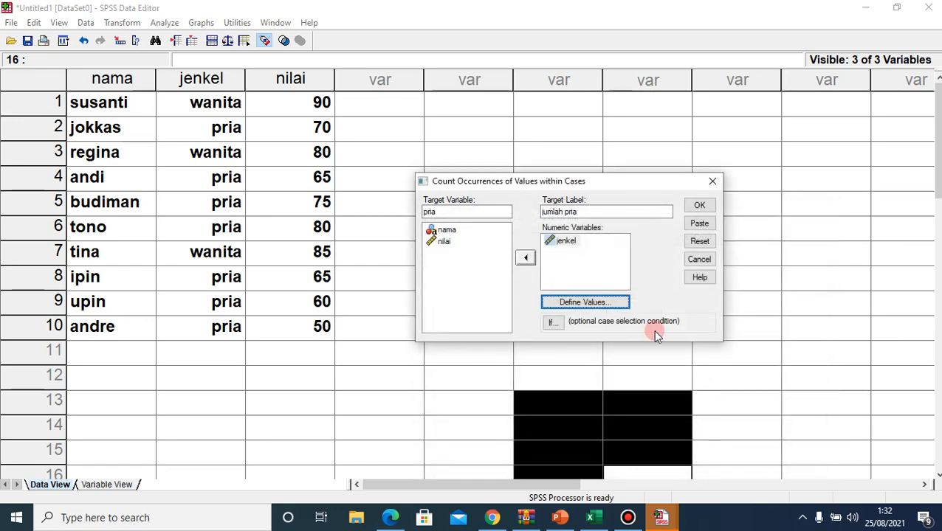
Restrict the count to cases that satisfy the condition nilai>=70.
click(555, 325)
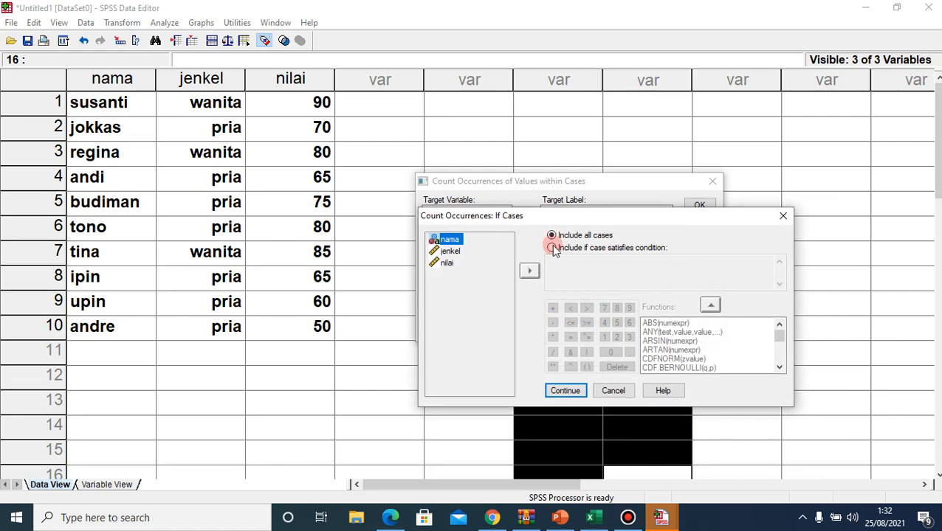
click(555, 248)
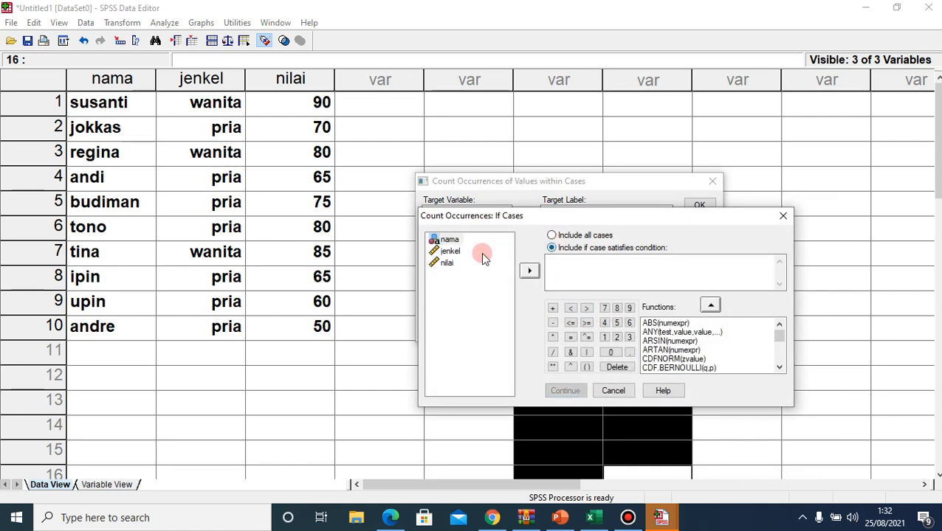
click(446, 263)
click(529, 271)
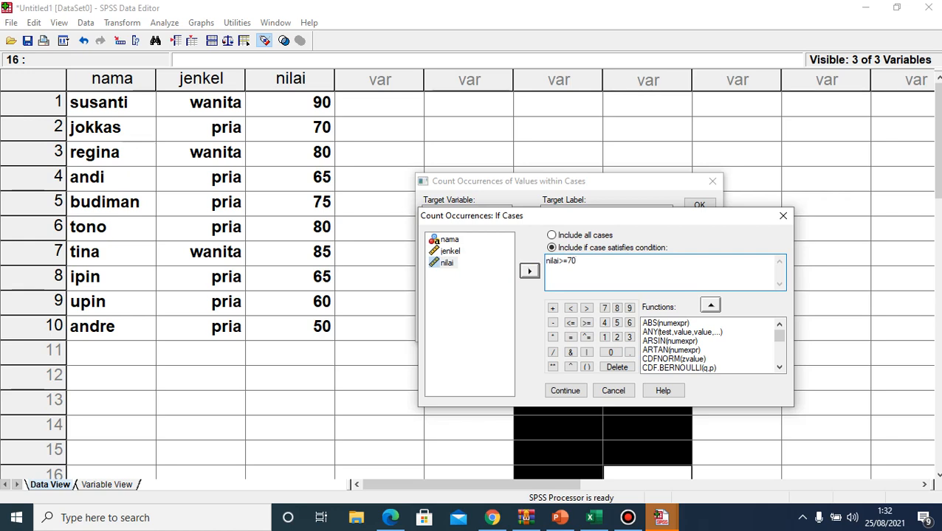
click(559, 387)
click(554, 326)
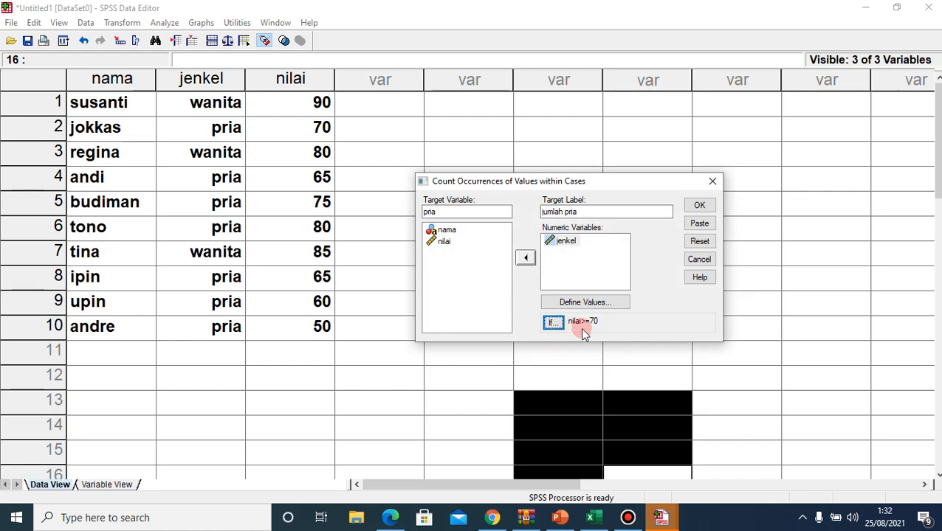
Run the conditional count of pria with nilai>=70.
click(697, 205)
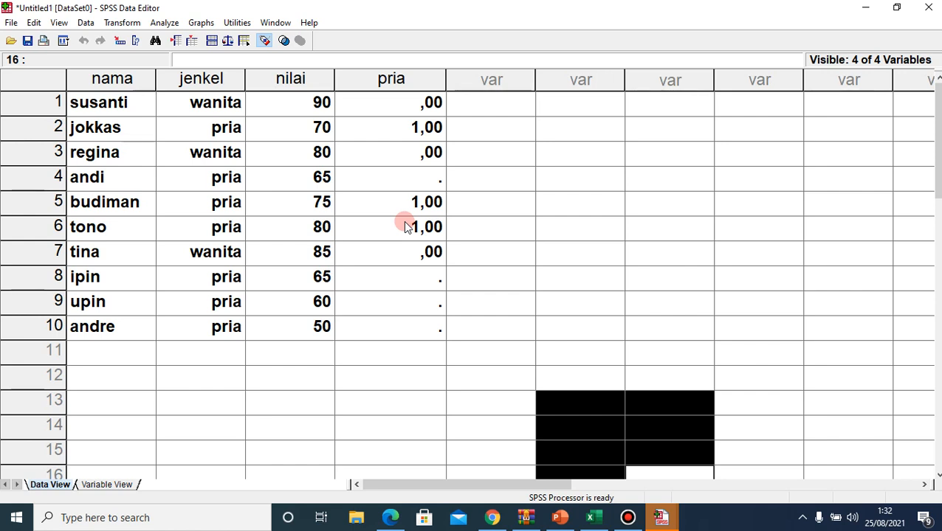
click(485, 109)
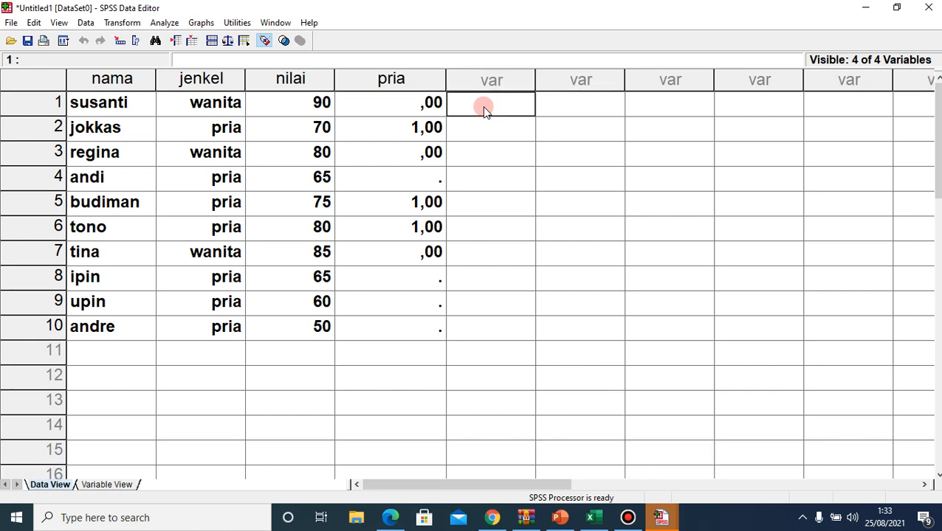
Set up another Count Values within Cases with target variable wanita and target label jumlah wanita.
click(136, 23)
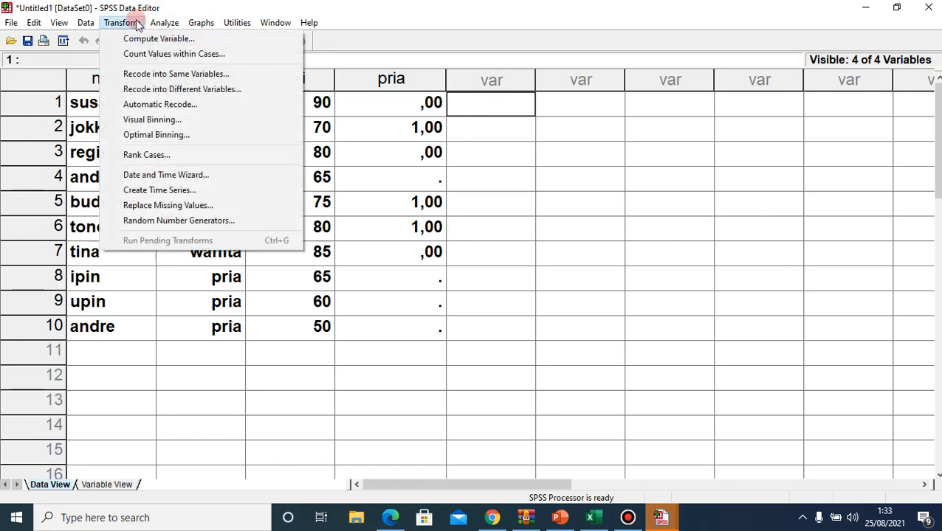
click(154, 56)
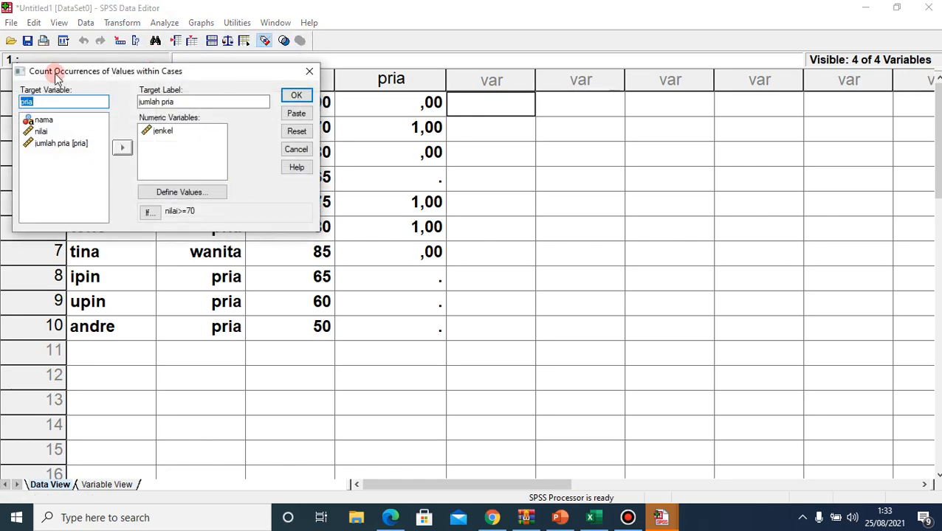
text(wanit)
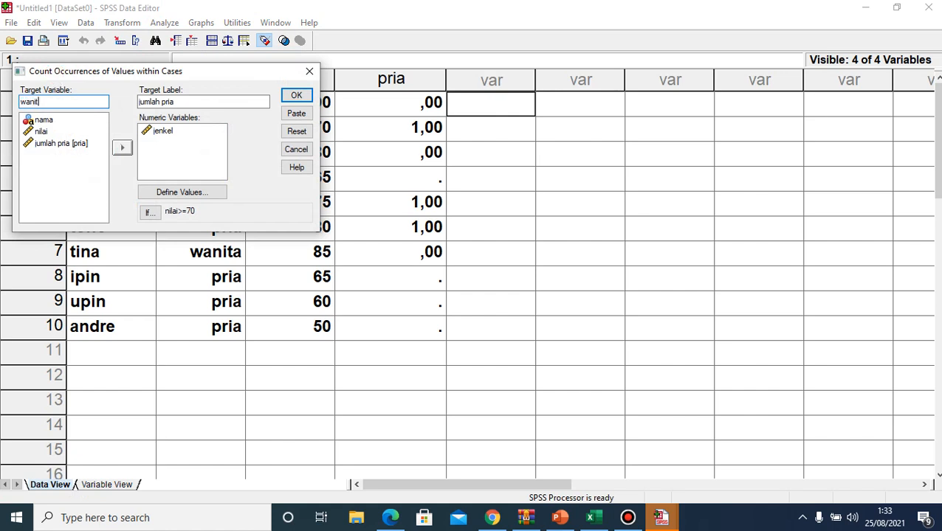
click(203, 101)
key(BackSpace)
key(BackSpace)
key(BackSpace)
key(BackSpace)
text(wan)
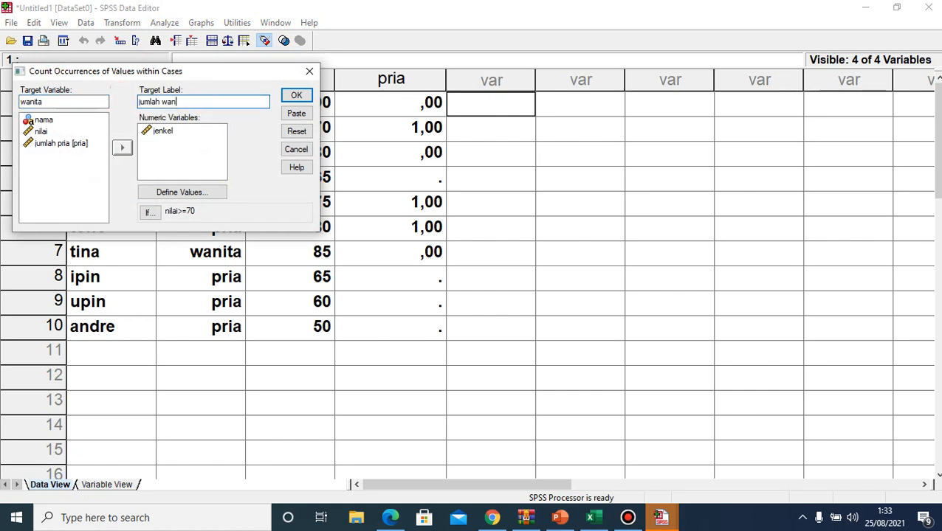
text(ita)
Replace the value to count with 2 and run the wanita count.
click(170, 195)
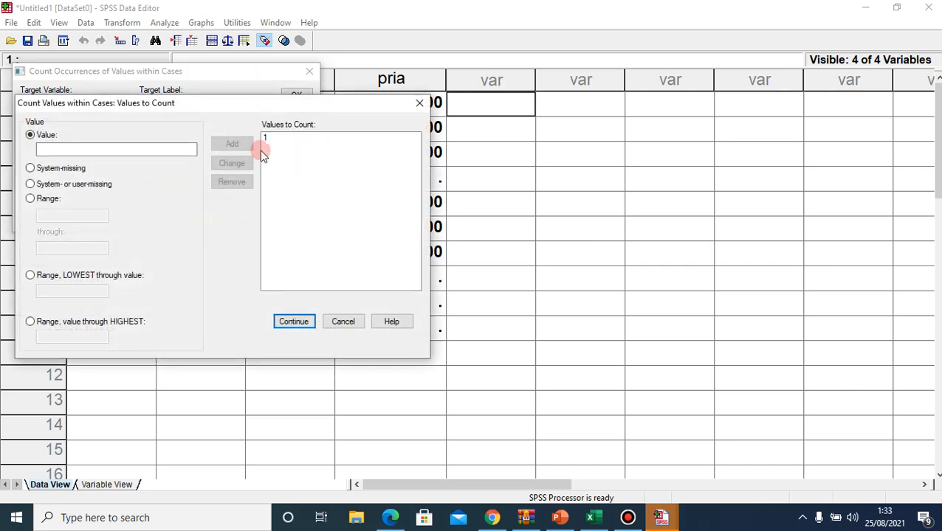
click(267, 142)
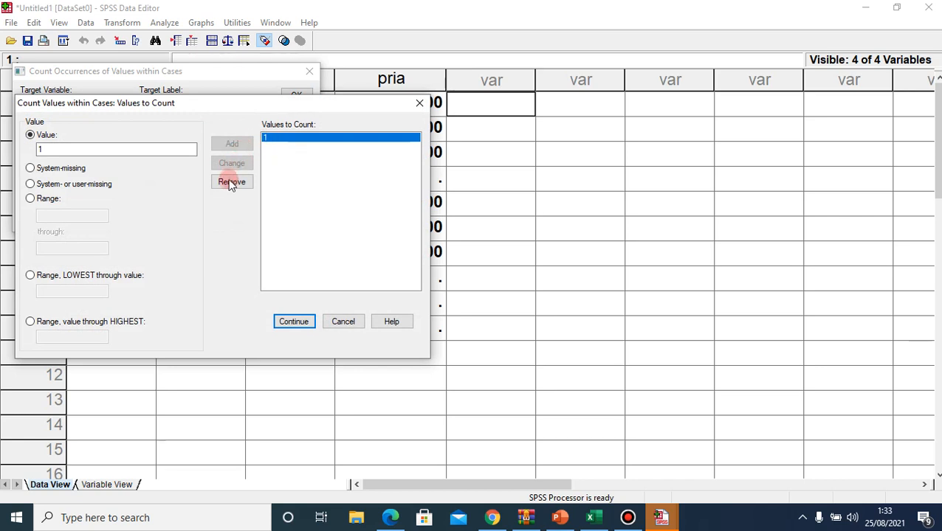
click(231, 184)
click(185, 148)
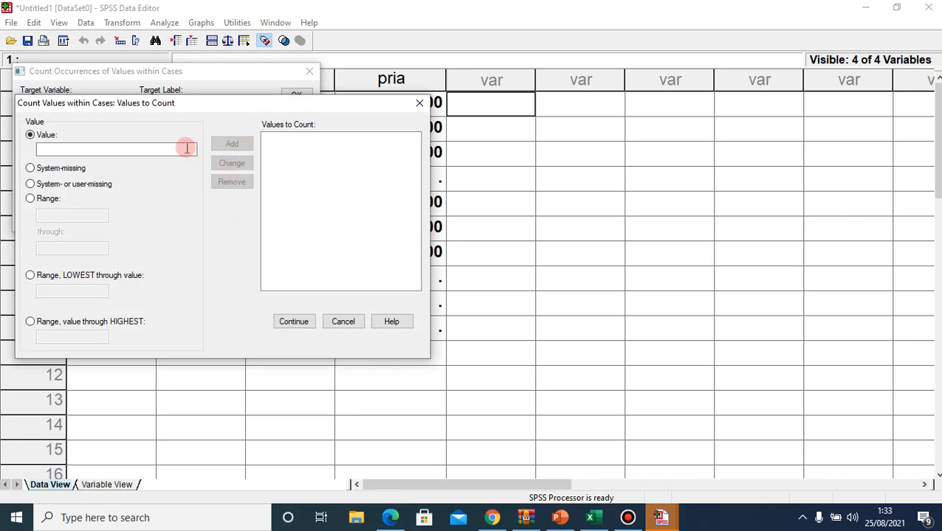
text(2)
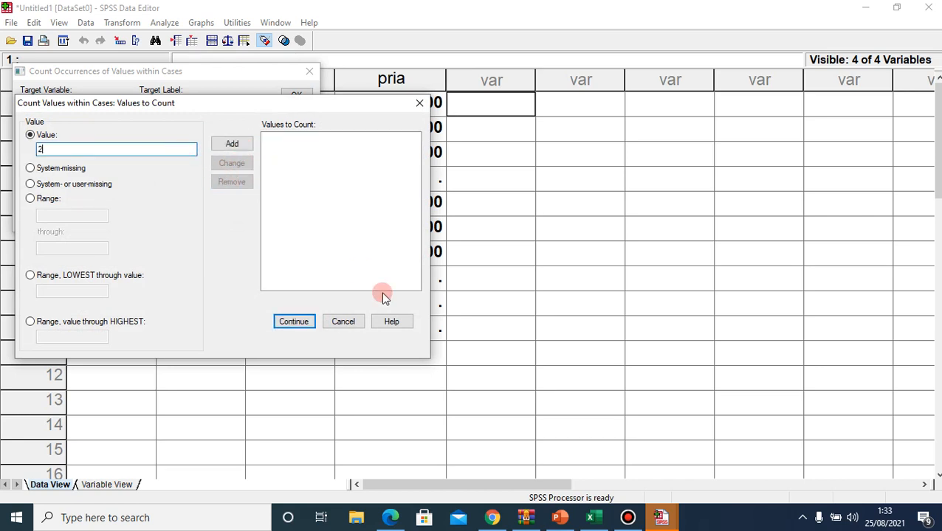
click(248, 146)
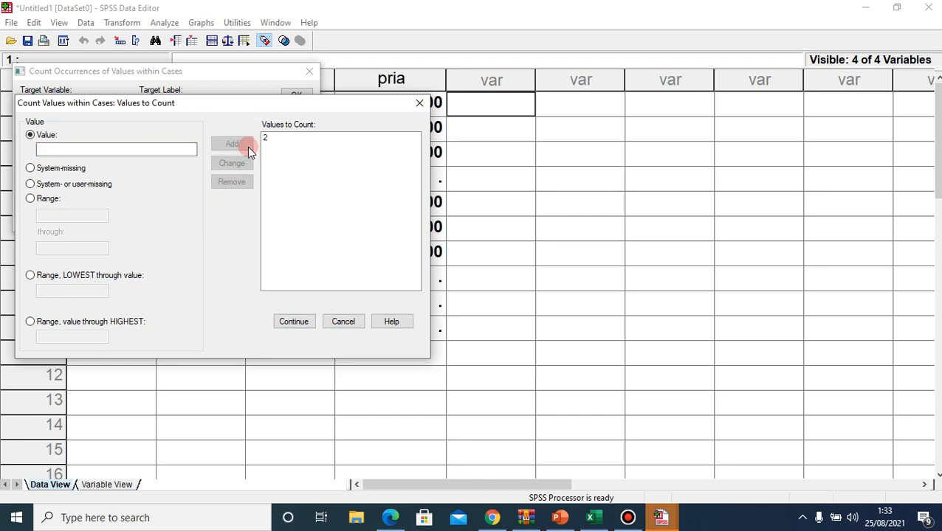
click(293, 321)
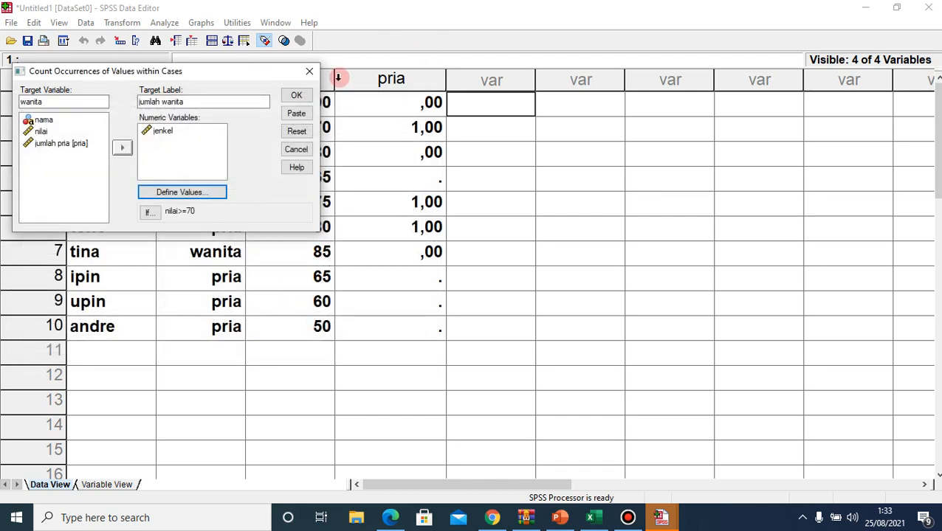
click(296, 97)
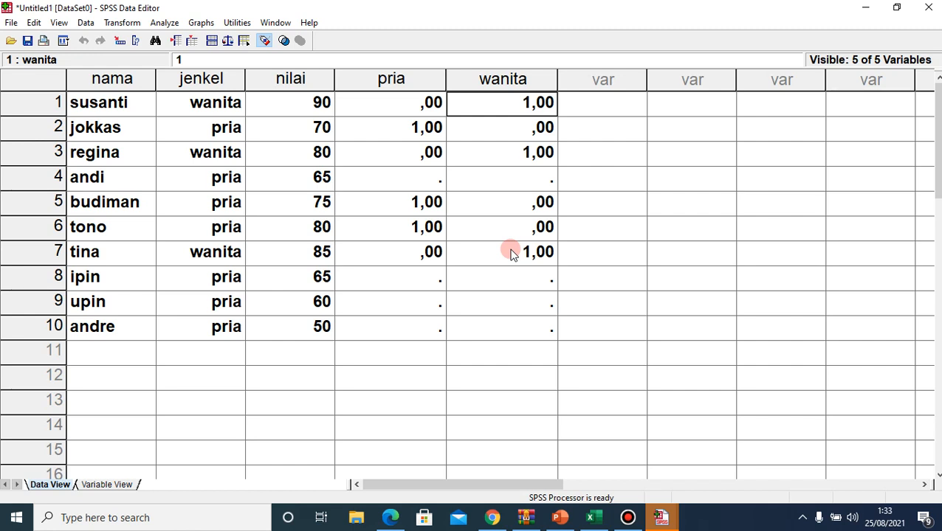
Minimize SPSS, launch PowerPoint through its powerpnt command and create a blank presentation.
click(879, 11)
click(868, 10)
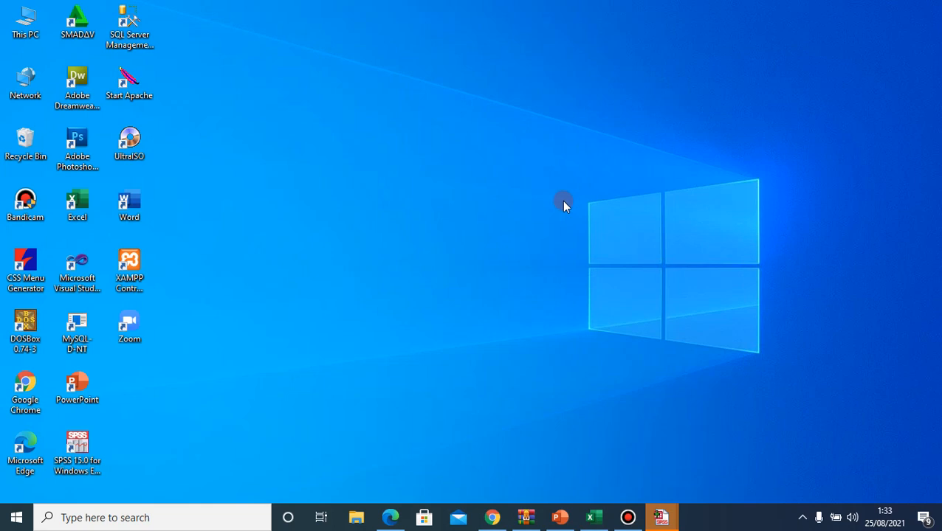
key(super+r)
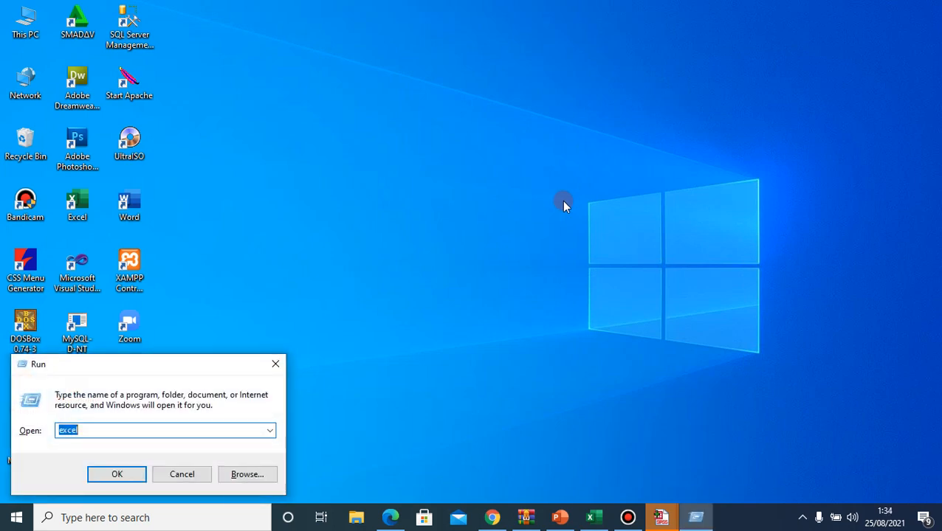
text(po)
key(Down)
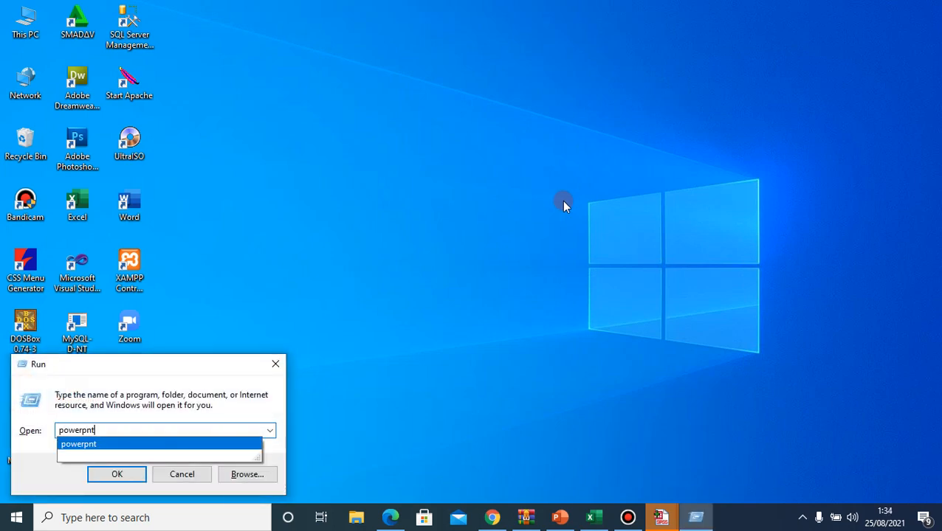
key(Return)
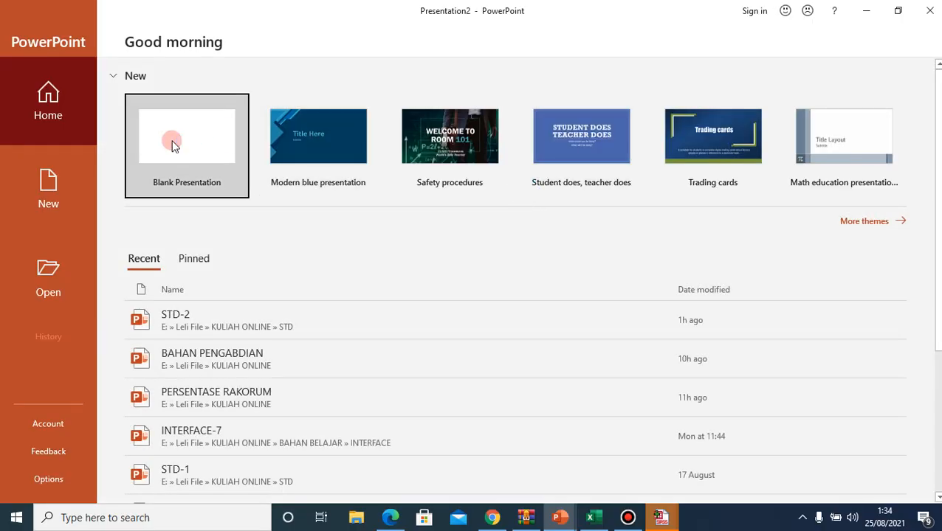
click(171, 145)
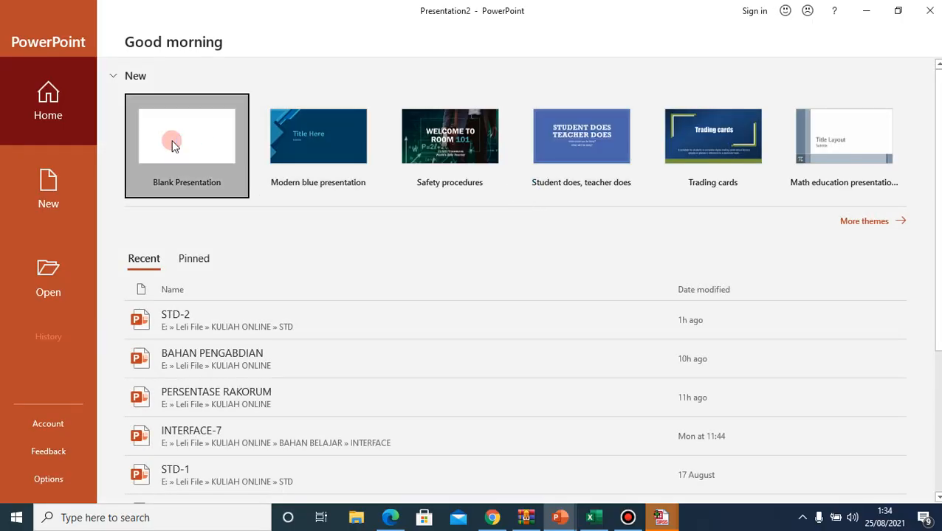
click(529, 287)
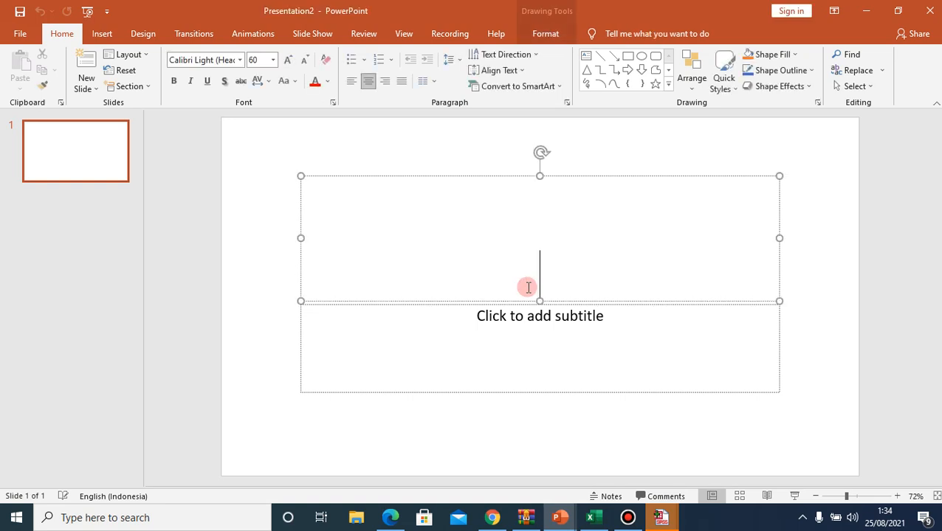
text(pos)
key(BackSpace)
key(BackSpace)
key(BackSpace)
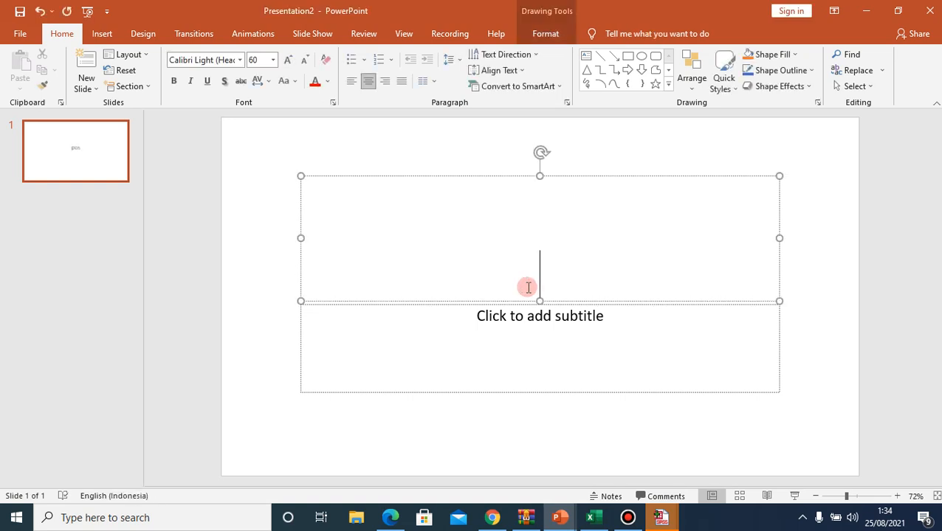
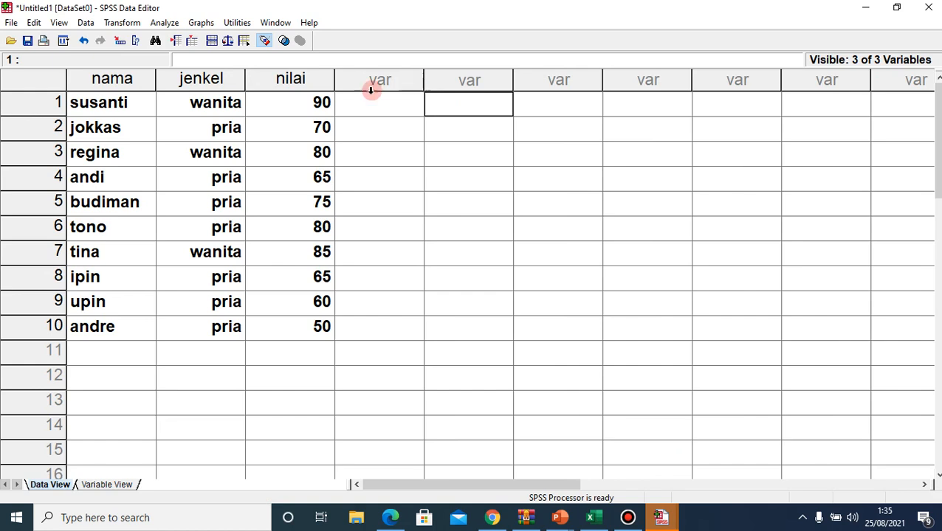
Set up Compute Variable in SPSS with NILAI_BARU as the target variable.
click(267, 103)
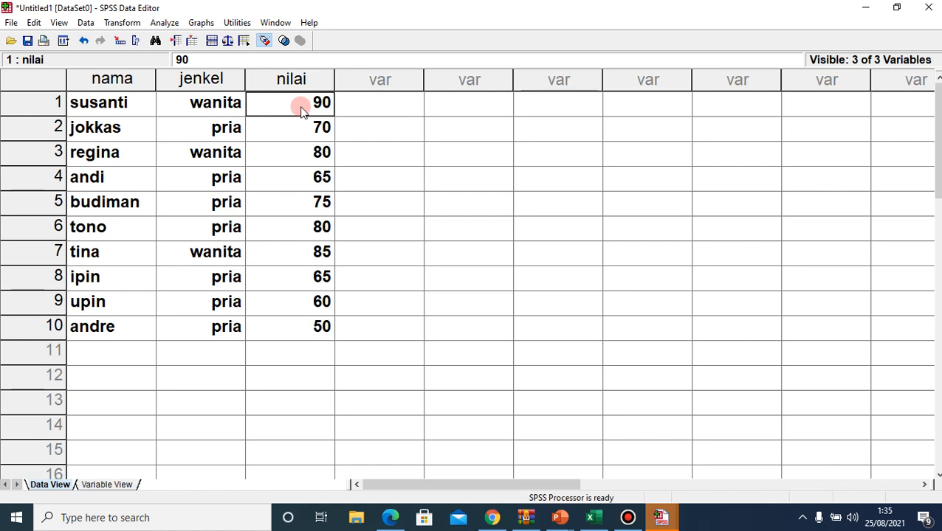
click(120, 24)
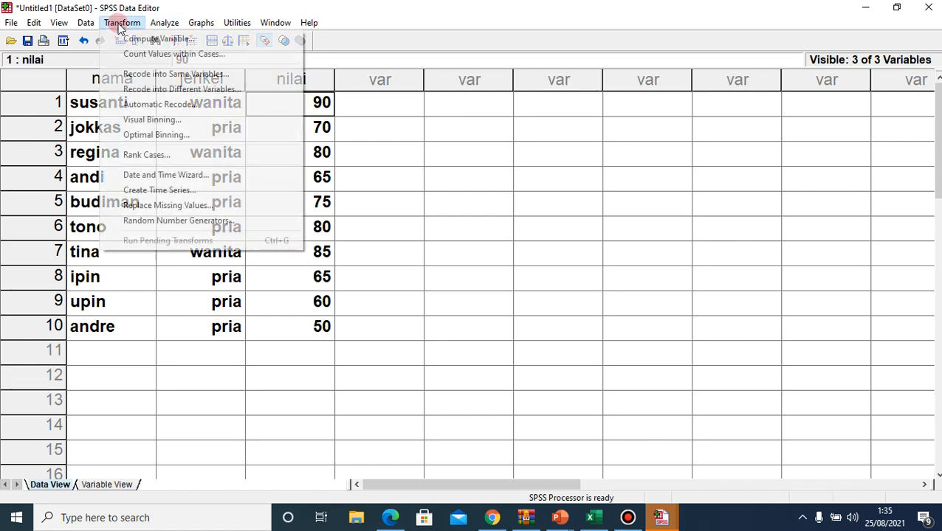
click(154, 40)
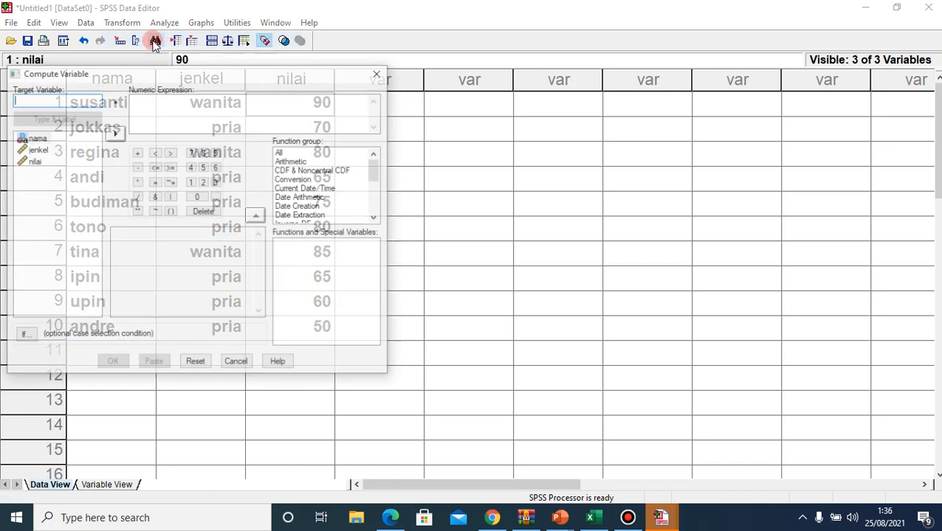
drag(186, 70, 595, 112)
click(461, 142)
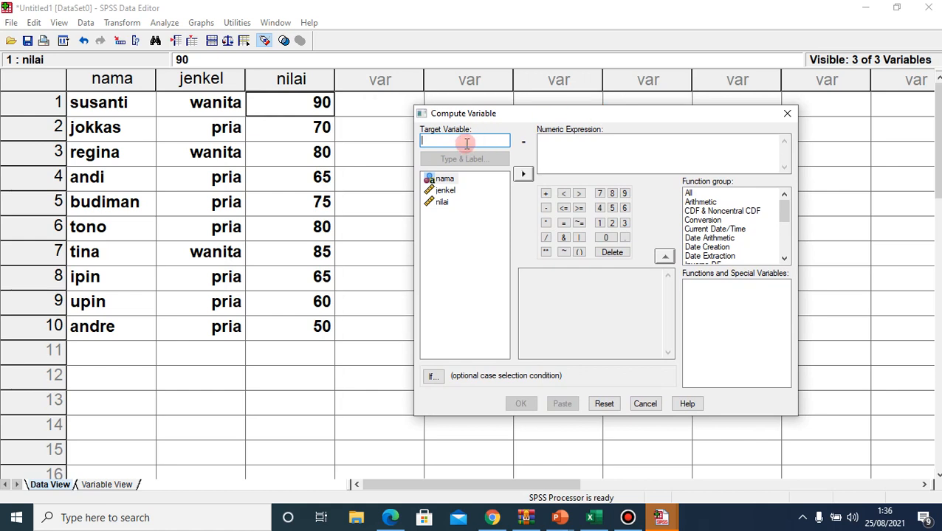
text(NILAI)
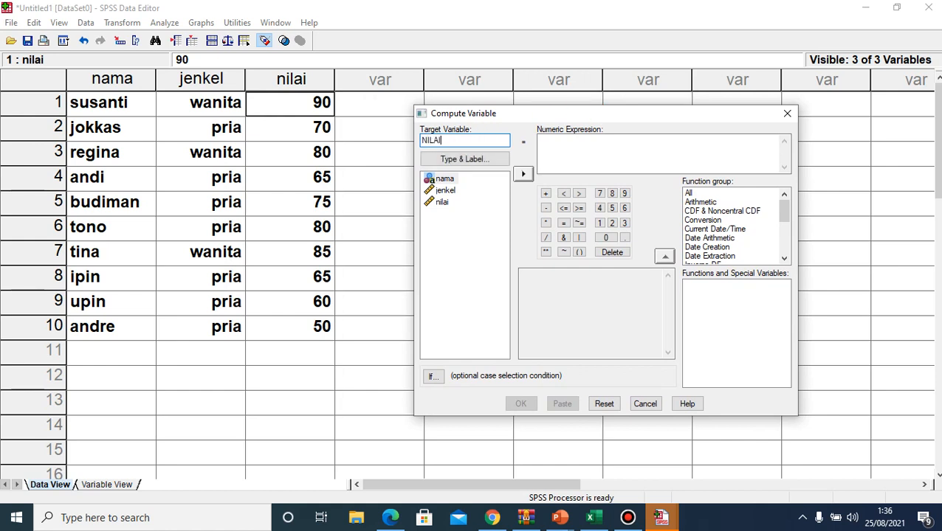
text(_BARU)
Define the numeric expression as nilai+5 and compute the new variable for all respondents.
click(441, 202)
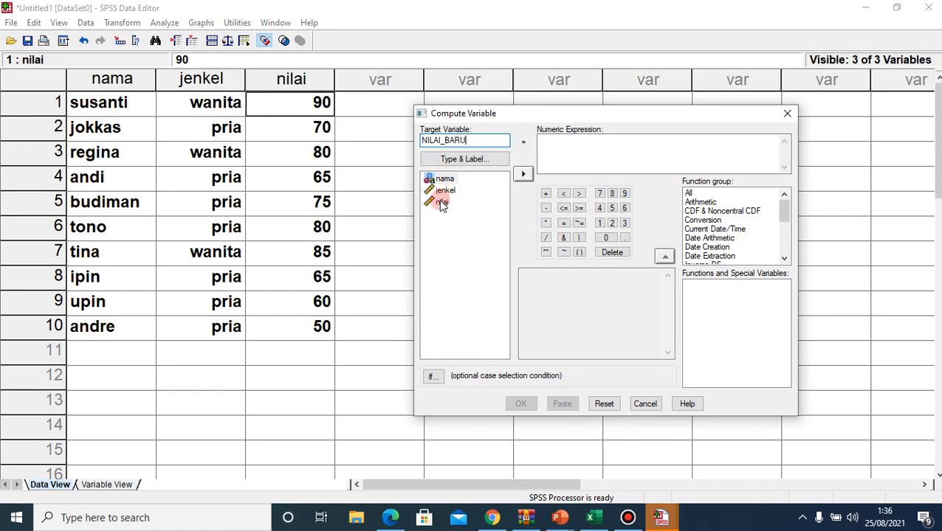
click(520, 176)
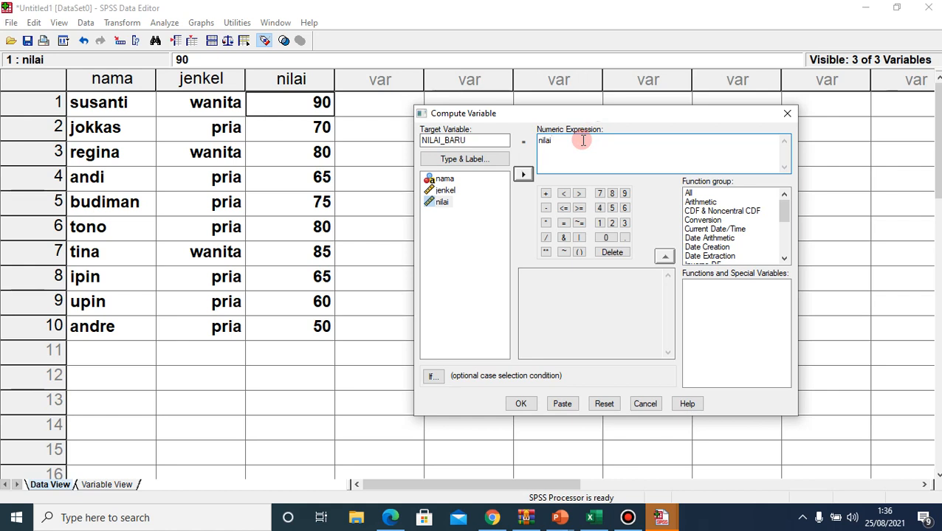
text(+5)
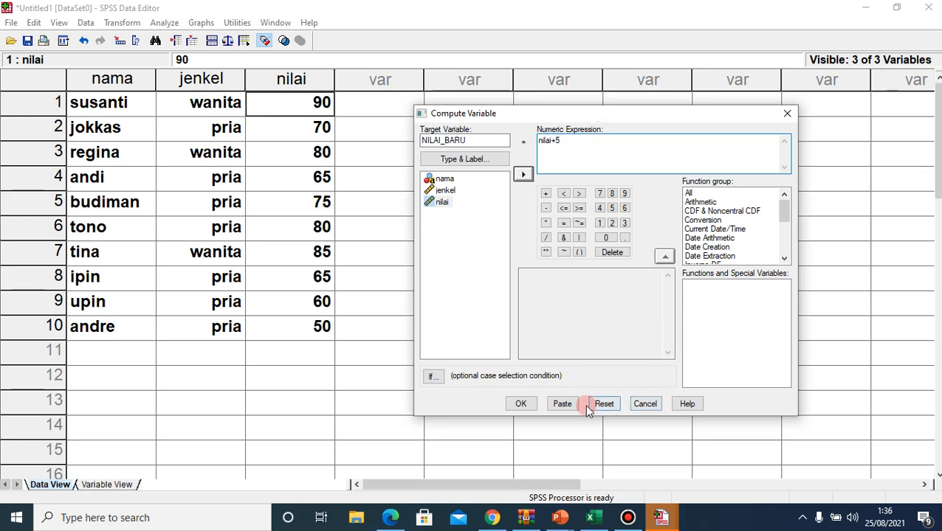
click(521, 405)
click(519, 403)
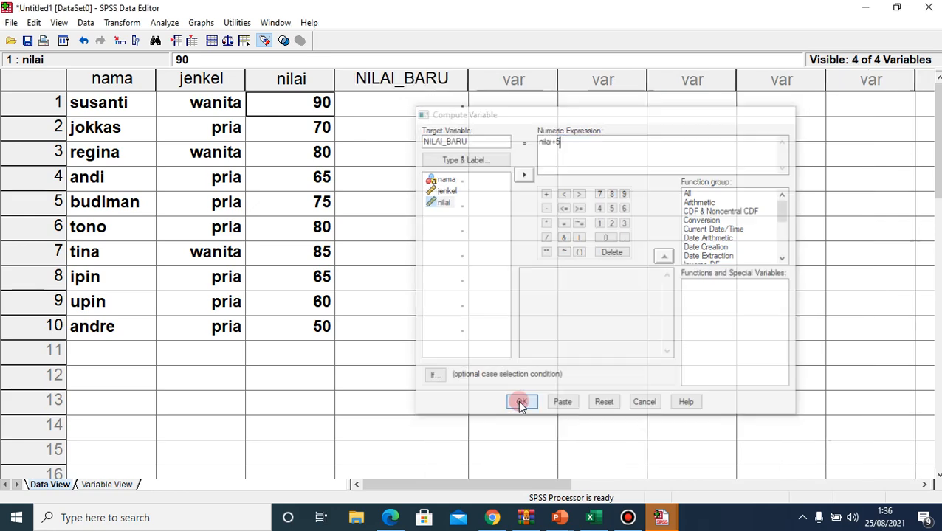
click(429, 136)
drag(445, 96, 422, 71)
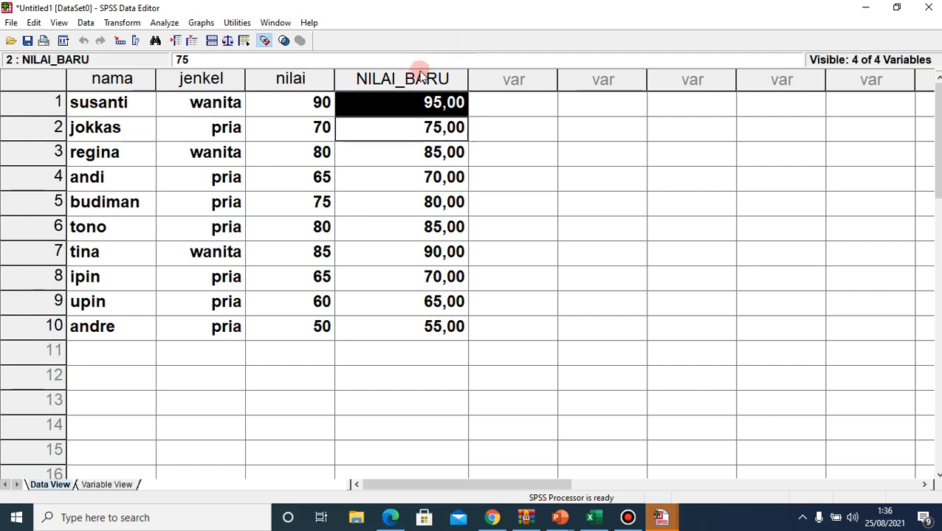
click(550, 123)
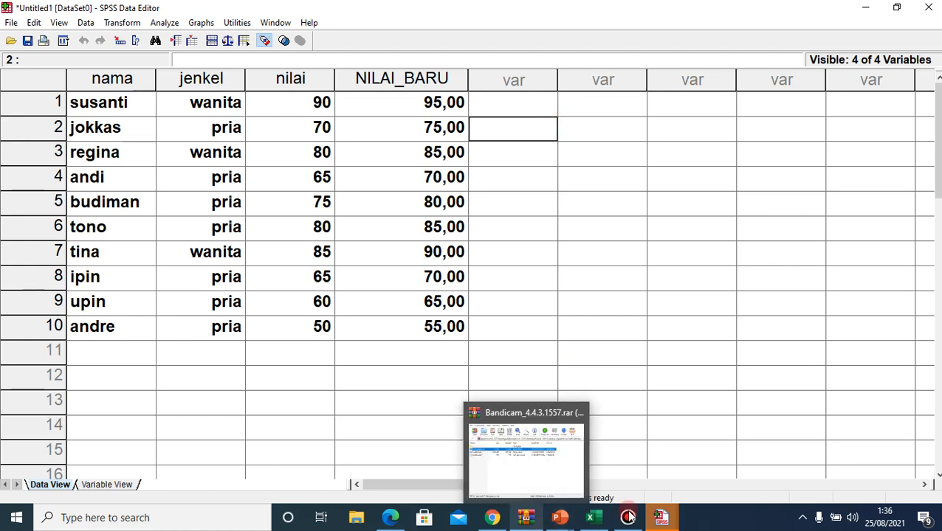
In PowerPoint's Presentation2, begin question 2 of the post-test with "Tuliskan langkah2 untuk membuat variable".
mouse_move(562, 518)
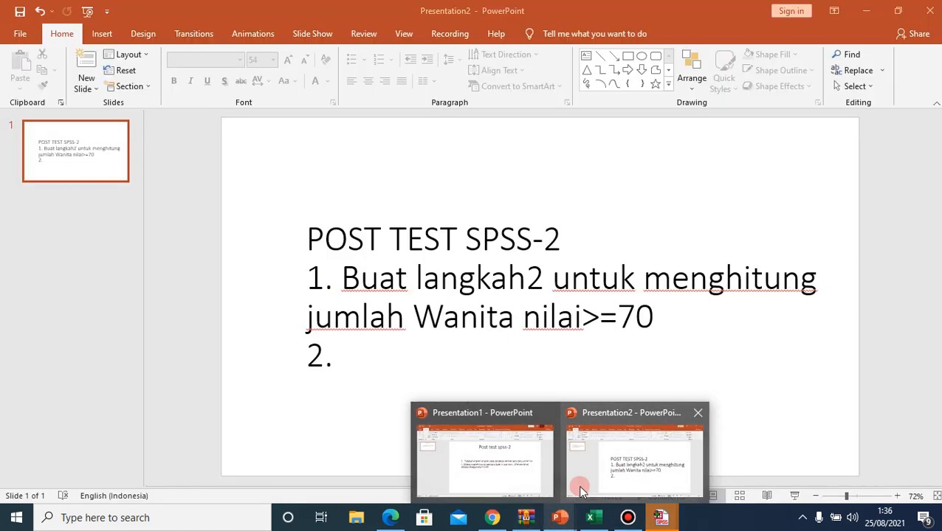
click(608, 461)
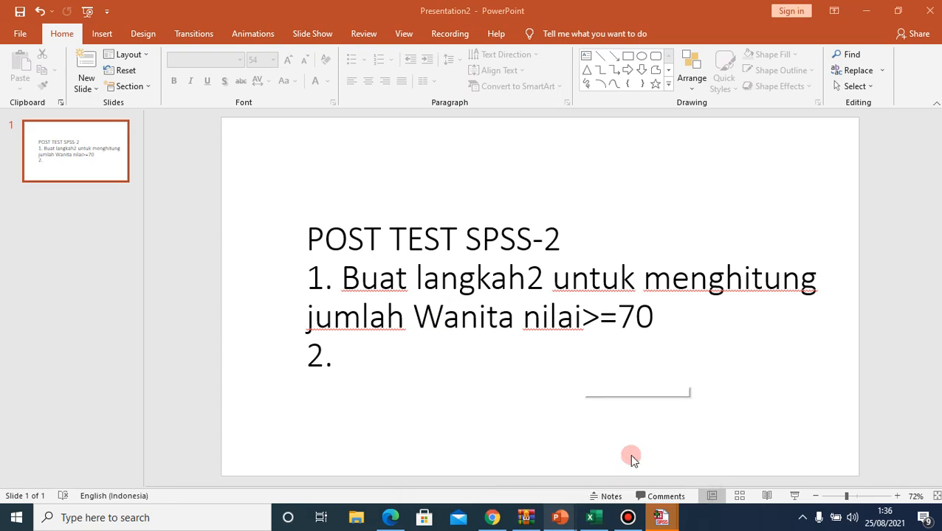
click(389, 359)
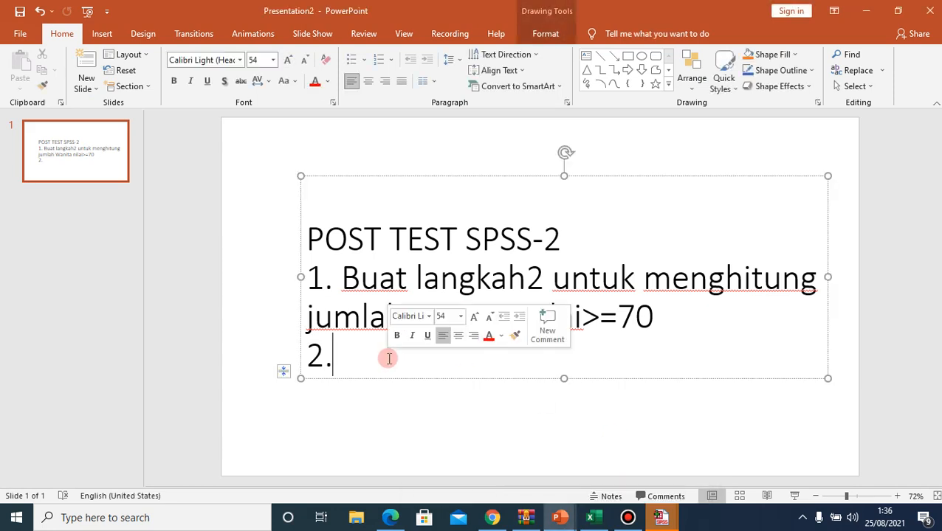
text(Tulisa)
key(BackSpace)
text(kan lan)
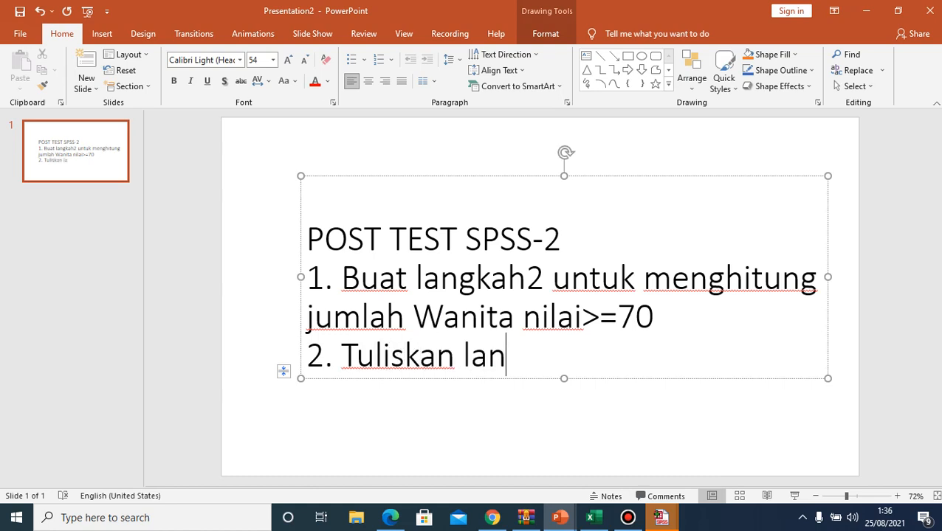
text(gka)
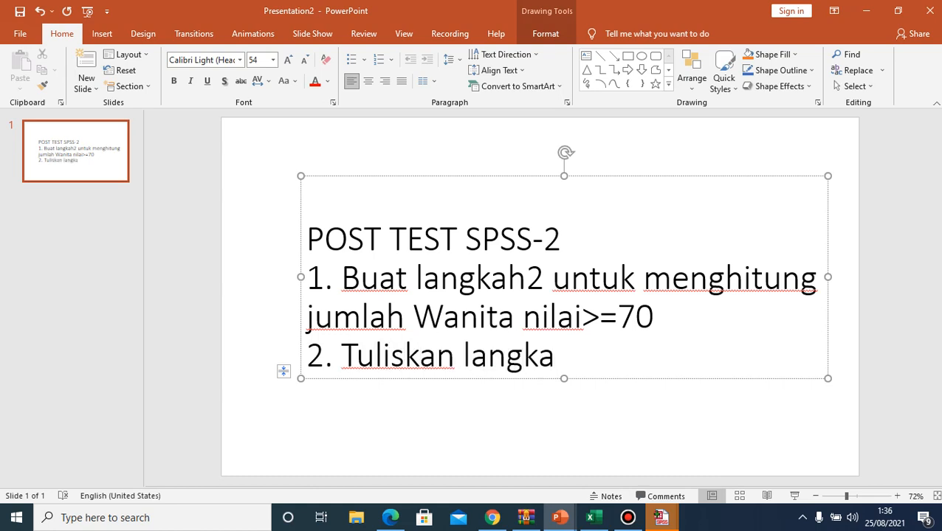
text(h2 untuk )
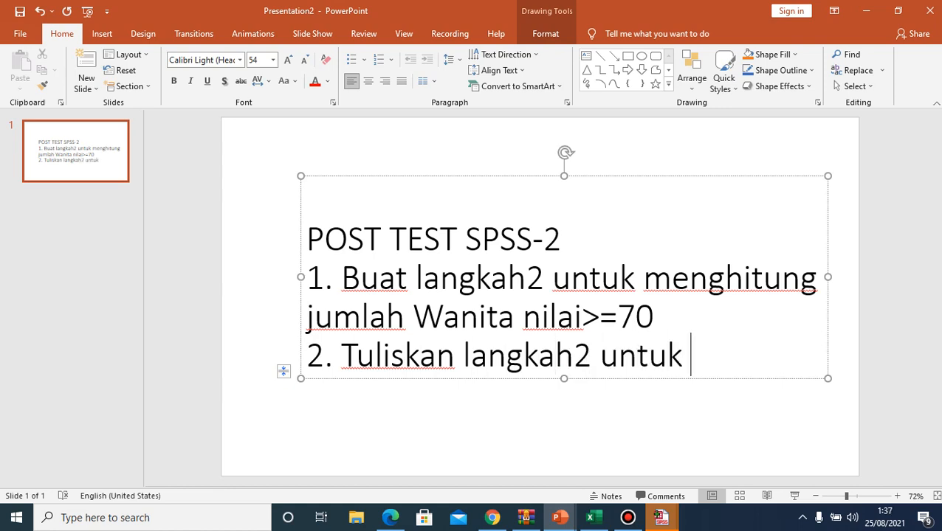
text(membuat variabell)
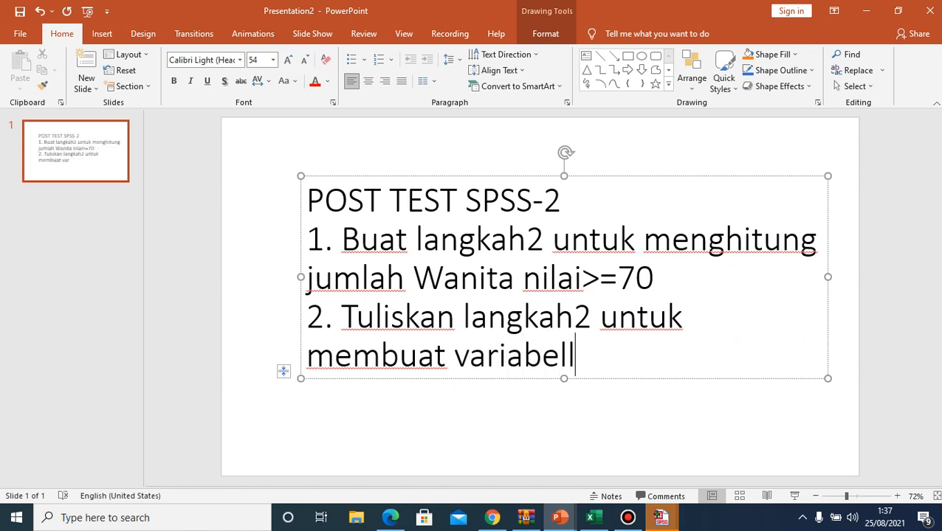
key(BackSpace)
key(BackSpace)
key(BackSpace)
text(le 9)
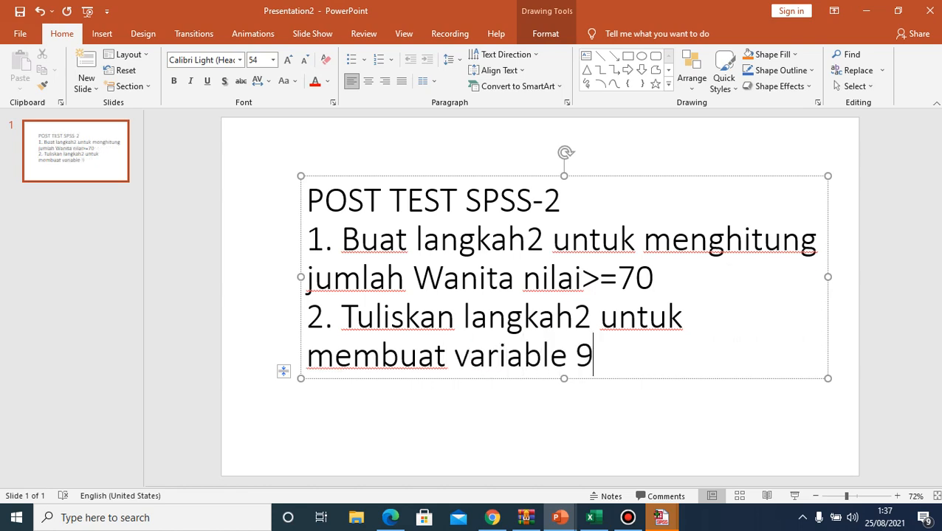
Complete question 2 with the formula "(nbaru=nilai-10)" and leave the text box.
key(BackSpace)
text((n)
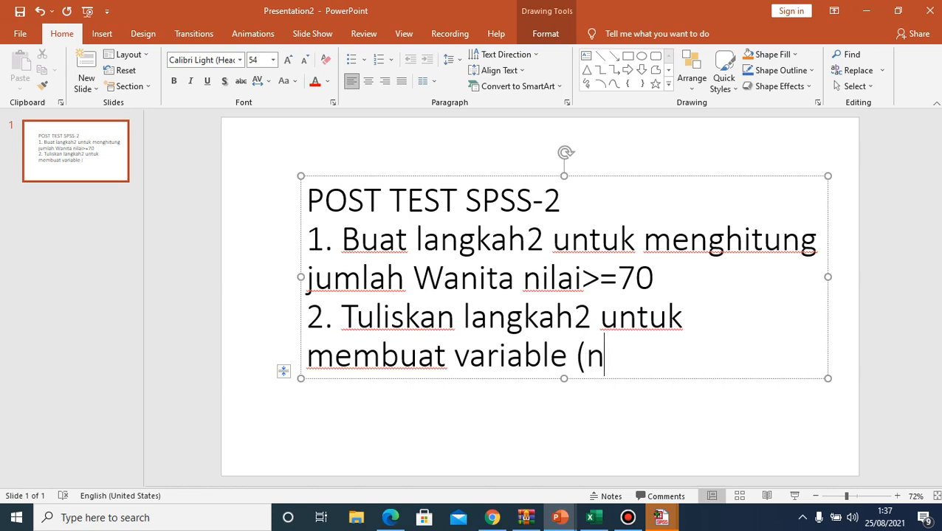
text(baru=nilai)
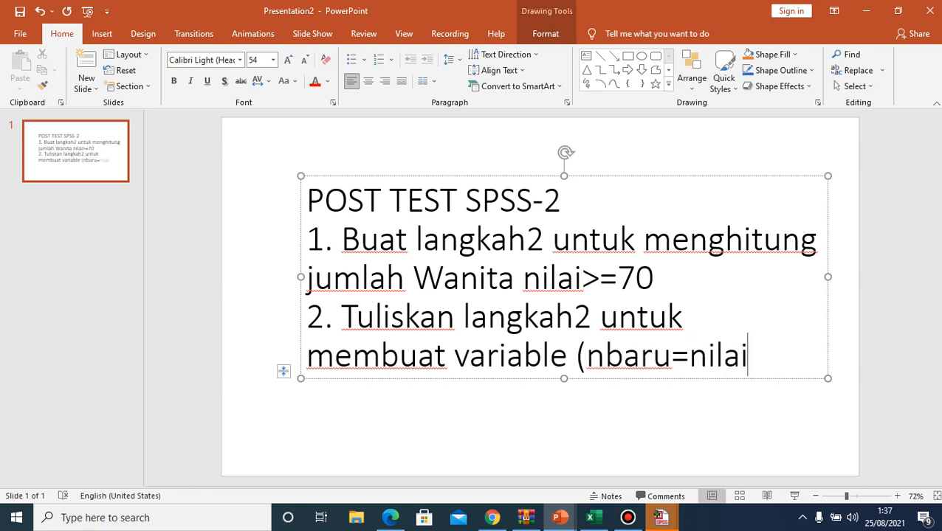
text(-10)
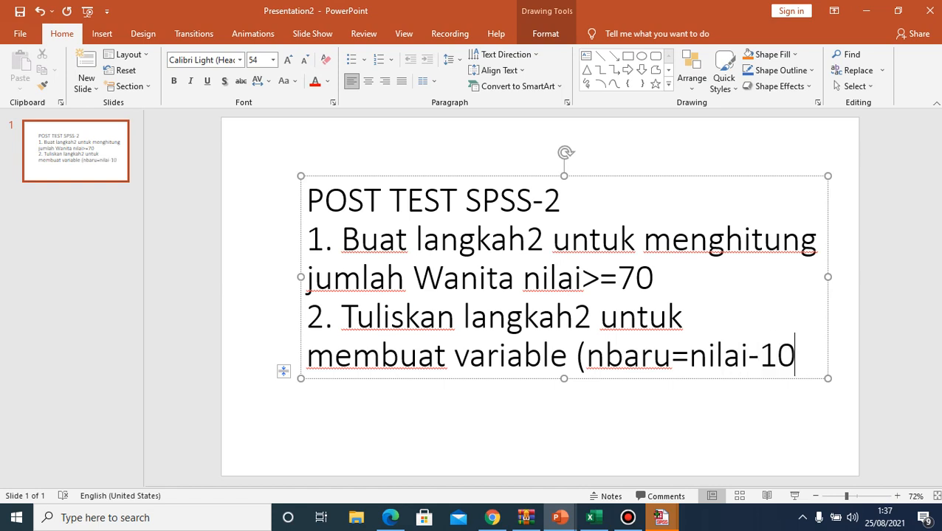
text())
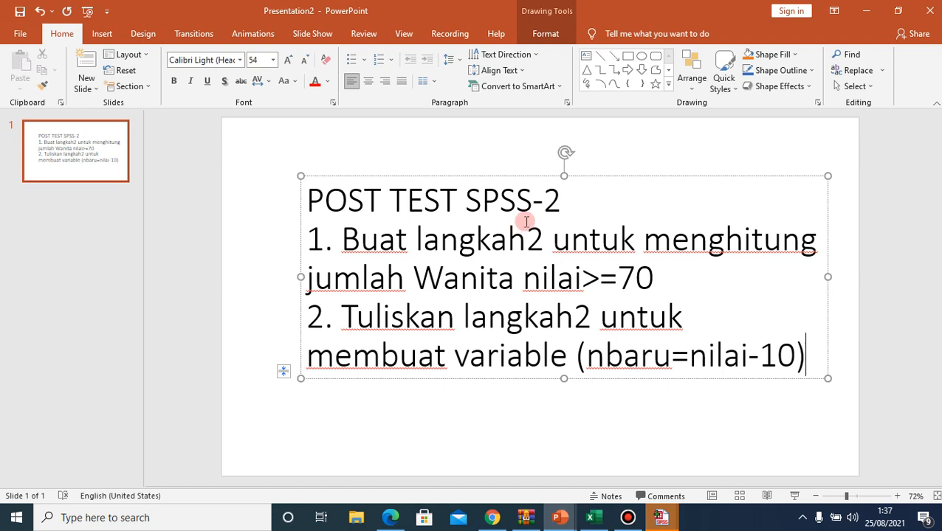
click(674, 135)
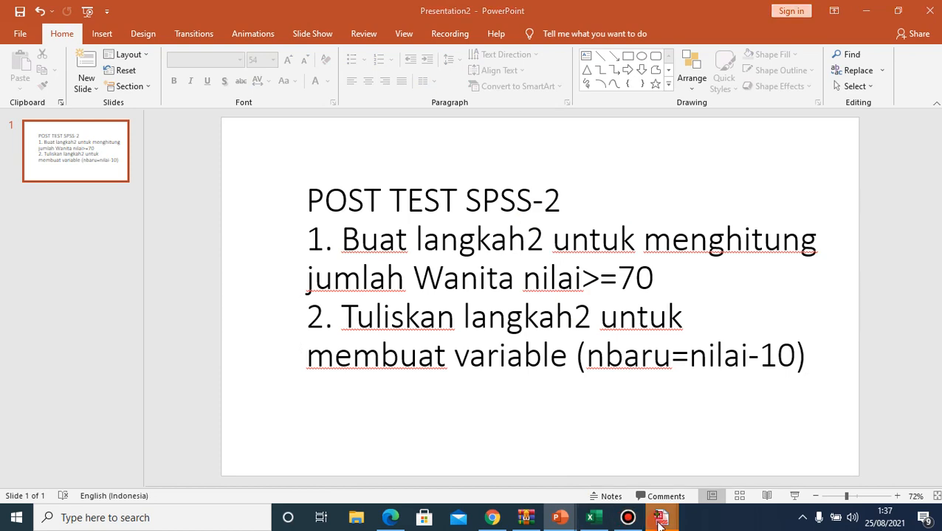
Switch back to the SPSS Data Editor and delete the NILAI_BARU variable.
mouse_move(659, 516)
click(601, 448)
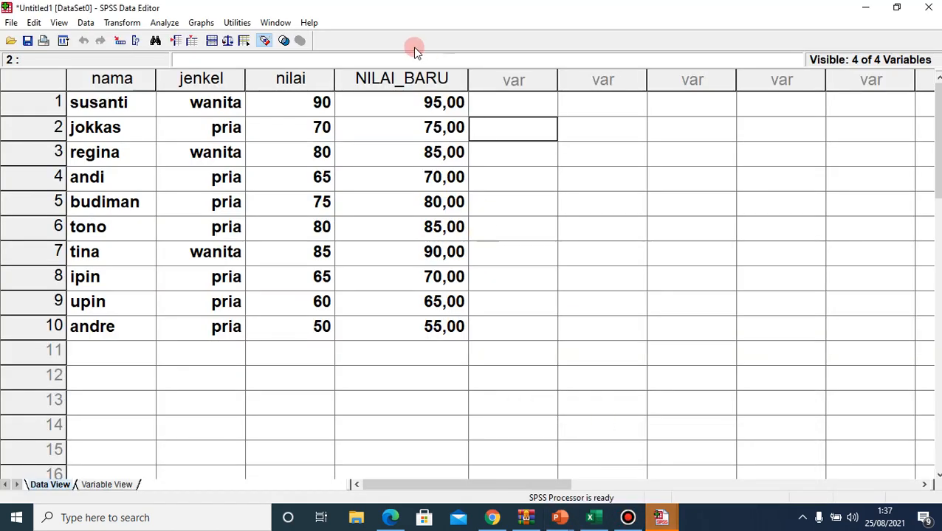
click(370, 78)
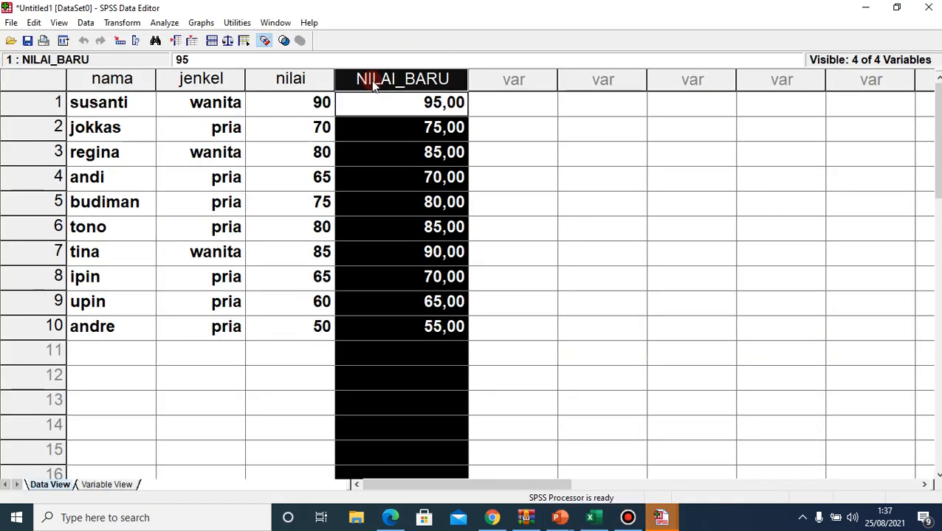
key(Delete)
click(298, 105)
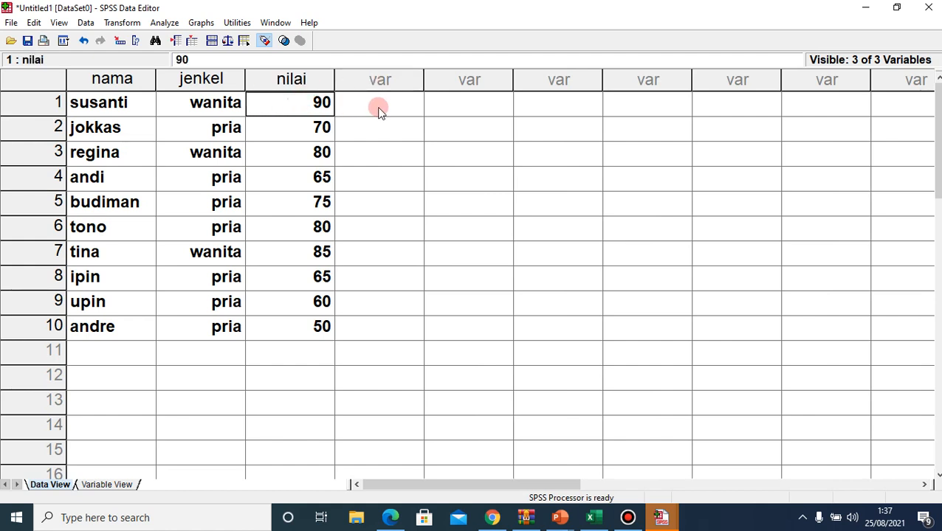
Rank the cases by nilai with rank 1 assigned to the smallest value, and minimize the output viewer.
click(136, 25)
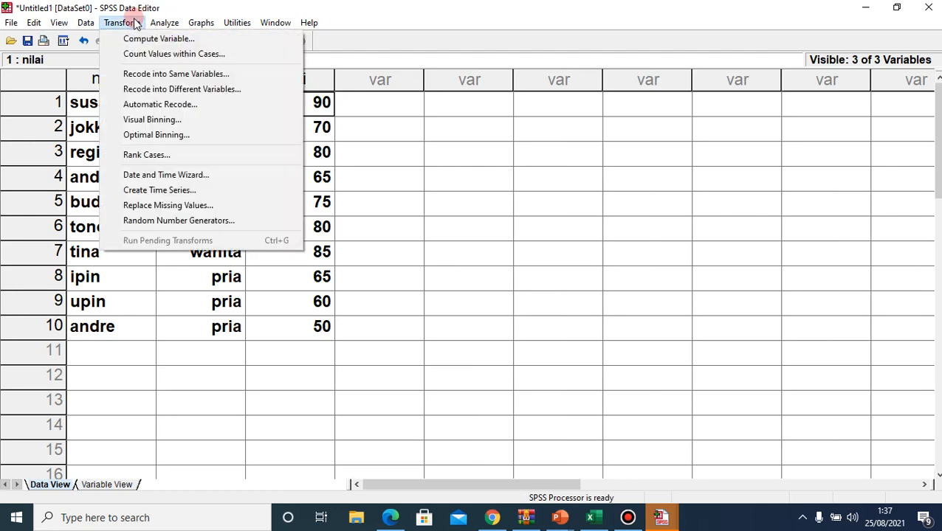
click(145, 155)
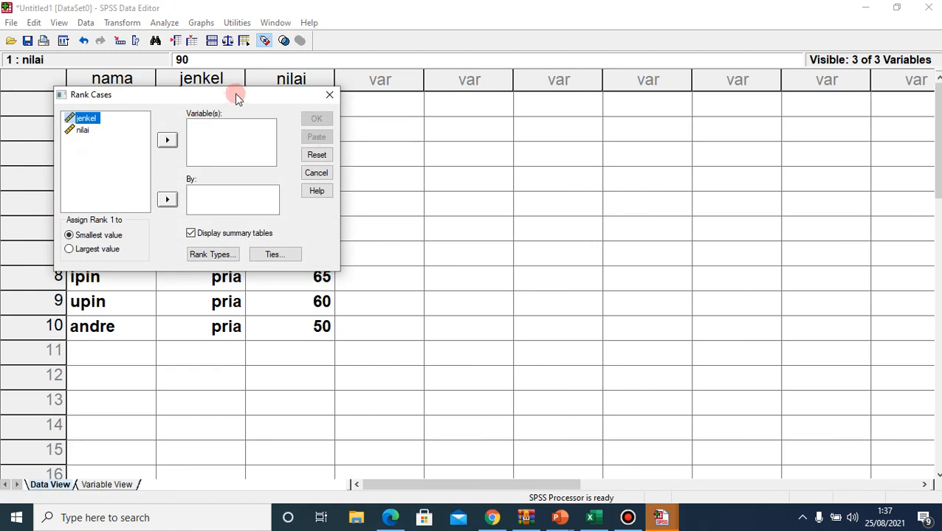
drag(233, 99, 598, 110)
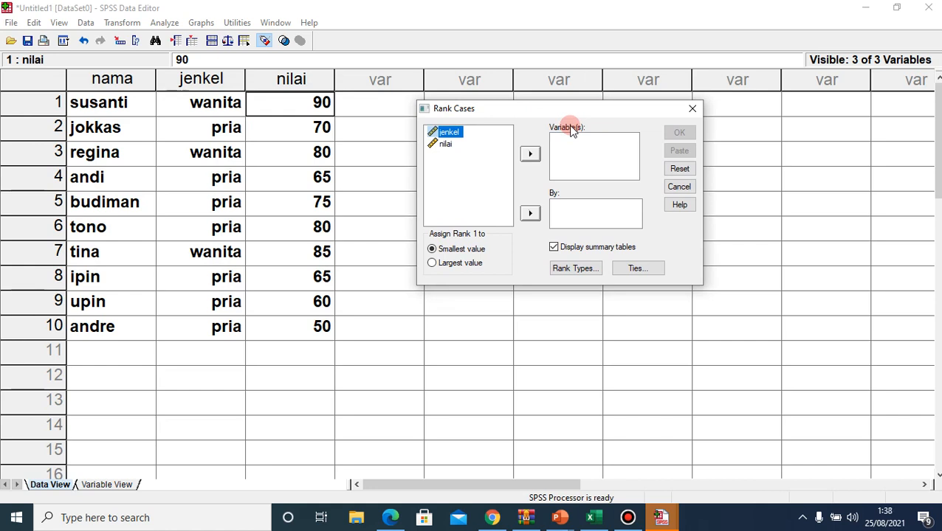
click(445, 146)
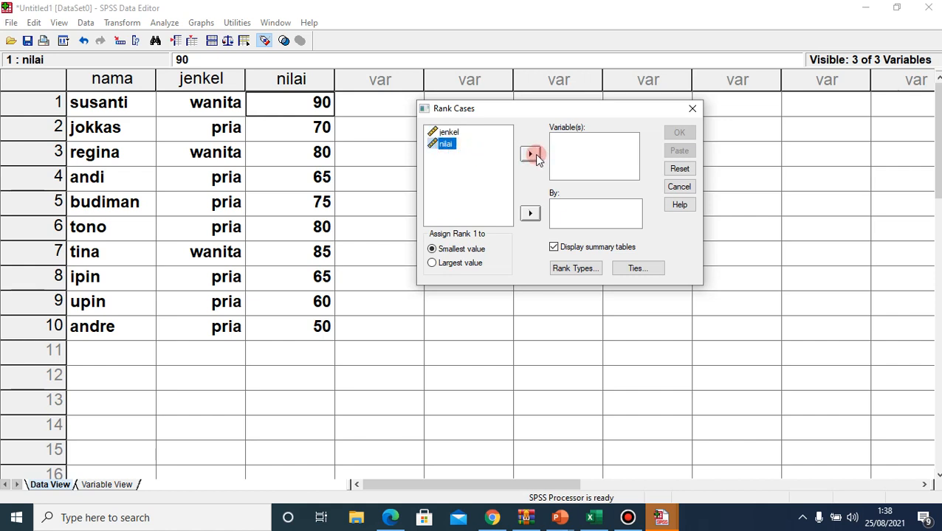
click(532, 154)
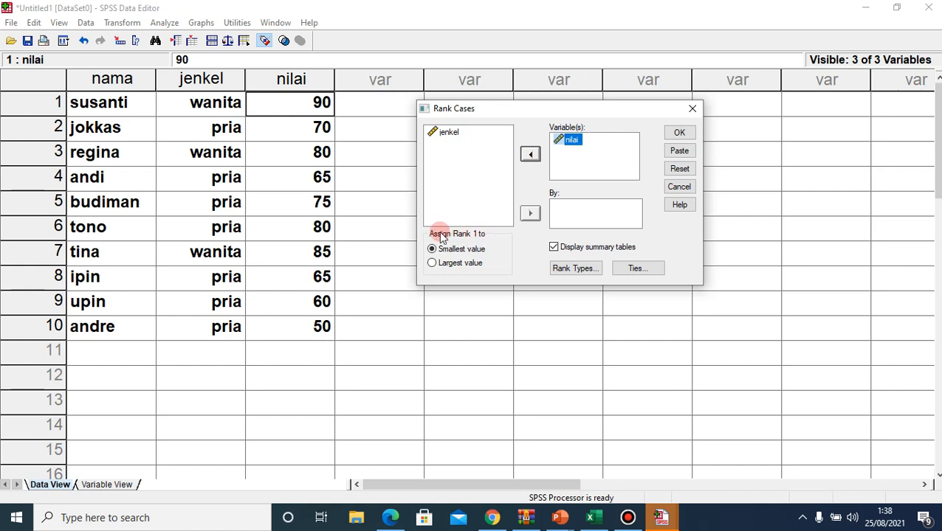
click(473, 255)
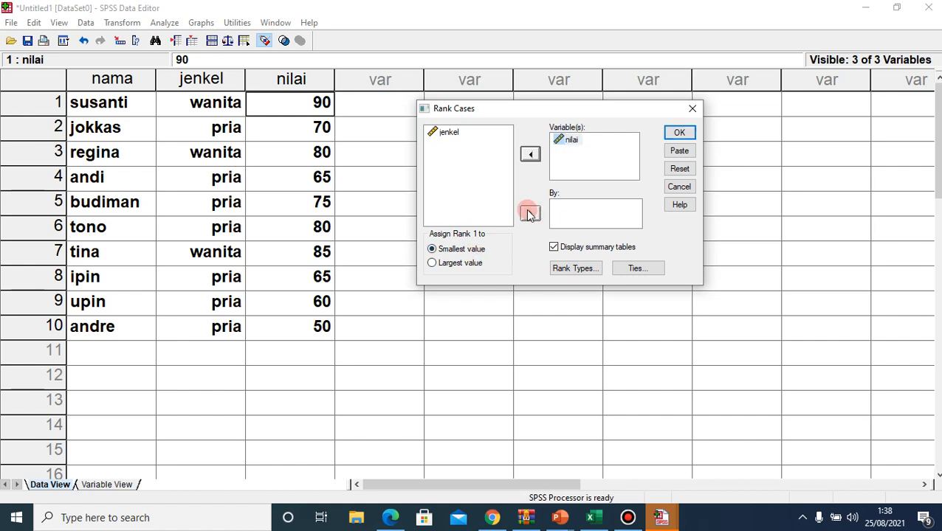
click(677, 132)
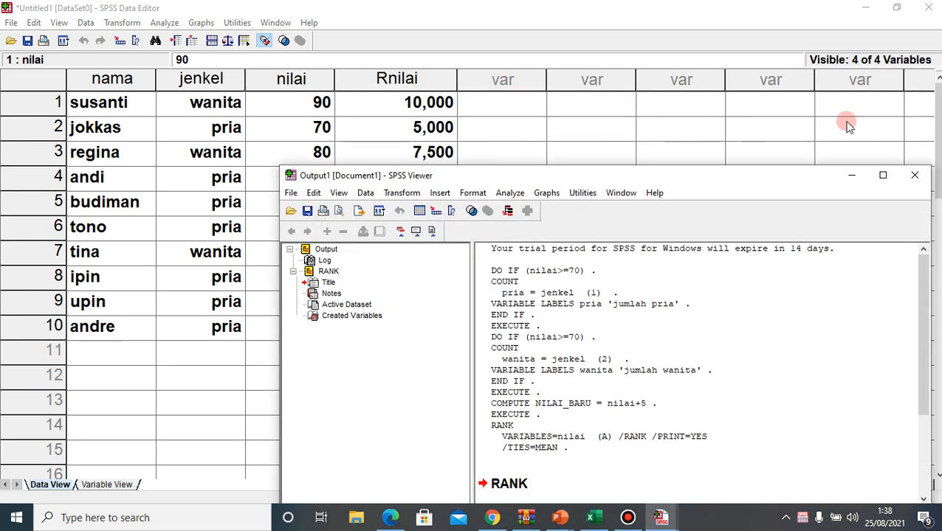
click(852, 175)
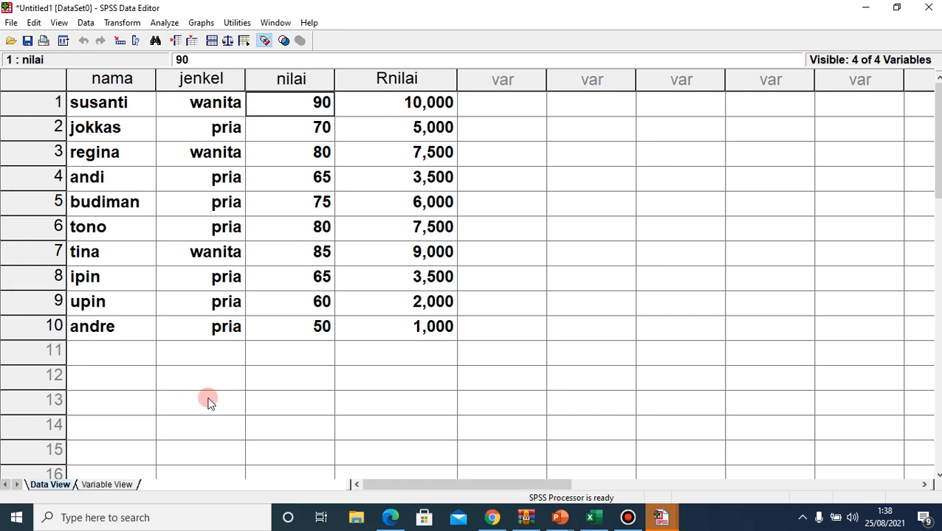
Set the decimals of the Rnilai variable to 1 and return to the data grid.
click(115, 483)
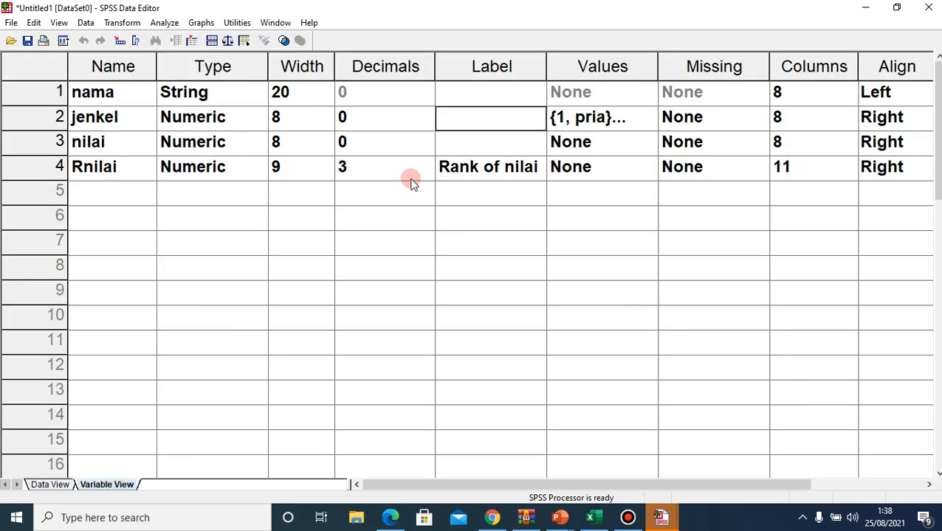
click(380, 167)
text(1)
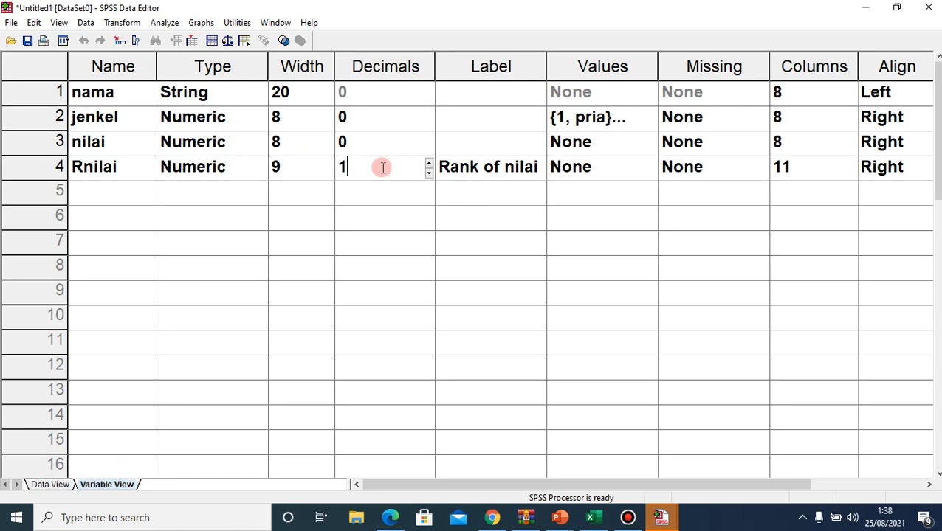
key(ctrl+t)
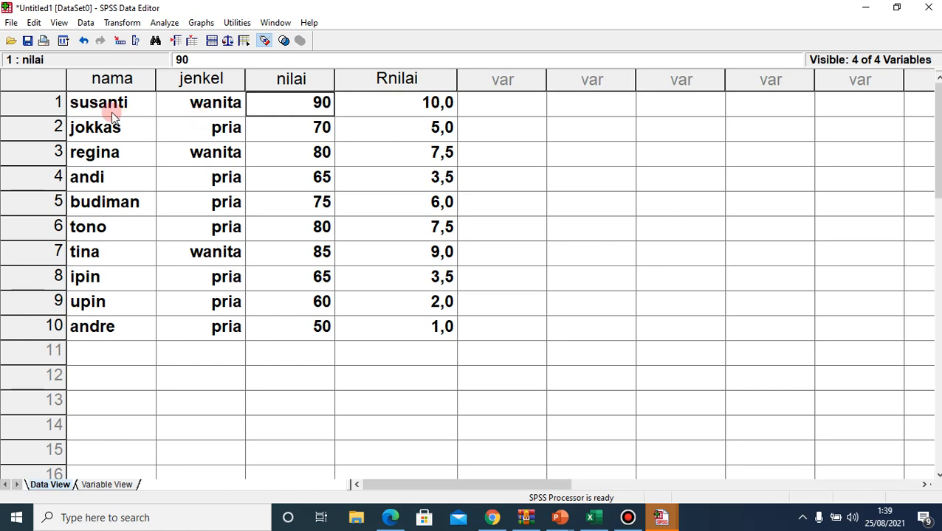
Copy the ten respondents' data with all four variables from SPSS into a new Excel workbook, starting at cell A2.
drag(118, 111, 405, 335)
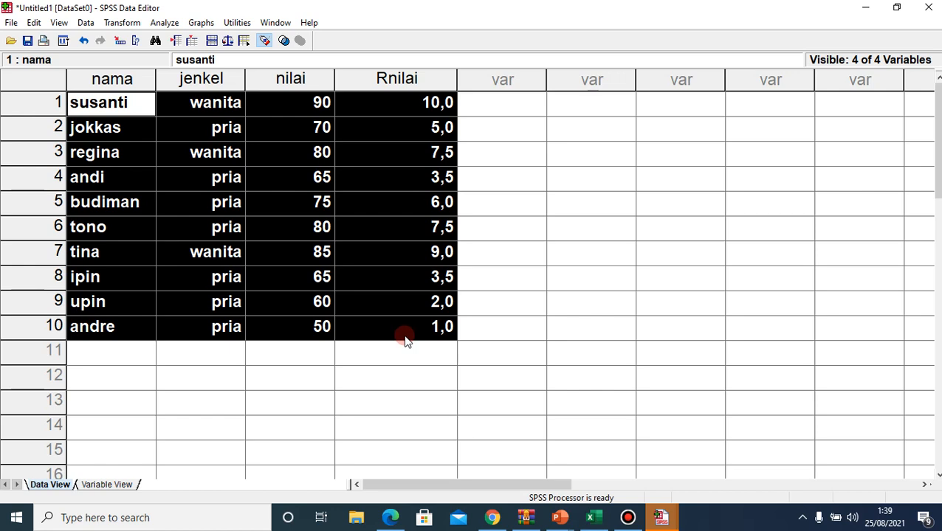
click(590, 518)
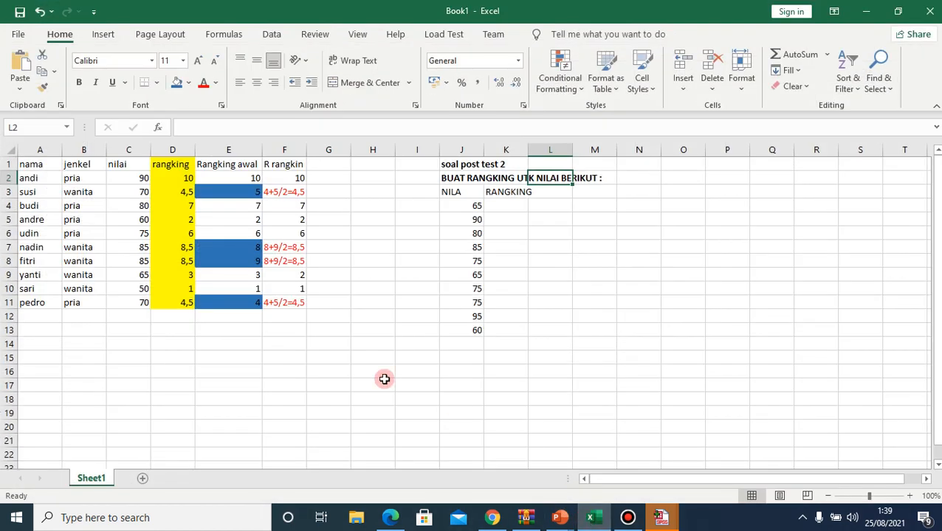
key(ctrl+n)
key(Down)
text(susanti	wanita	90	10 jokkas	pria	70	5 regina	wanita	80	7,5 andi	pria	65	3,5 budiman	pria	75	6 tono	pria	80	7,5 tina	wanita	85	9 ipin	pria	65	3,5 upin	pria	60	2 andre	pria	50	1)
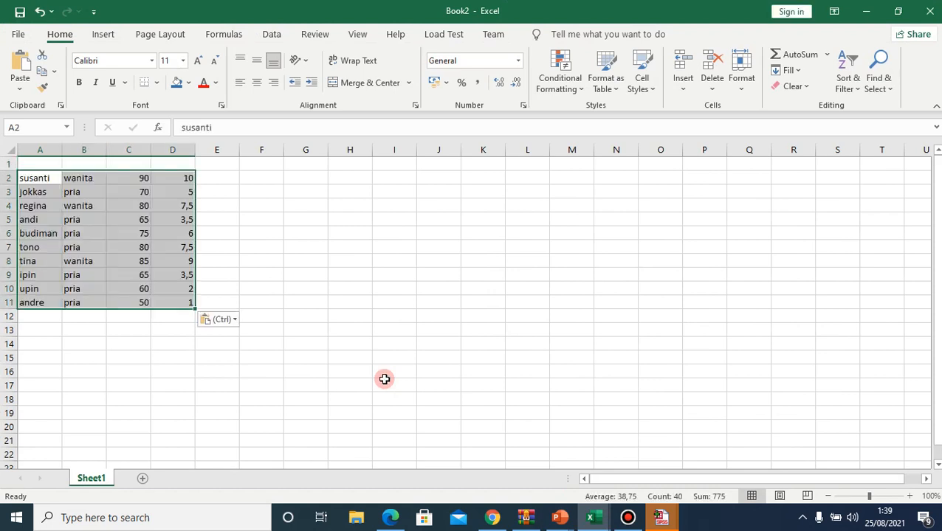
Enter the column headers nama, jenkel, nilai and rangking in cells A1 to D1.
key(Up)
text(nim)
key(BackSpace)
key(BackSpace)
key(BackSpace)
text(nama)
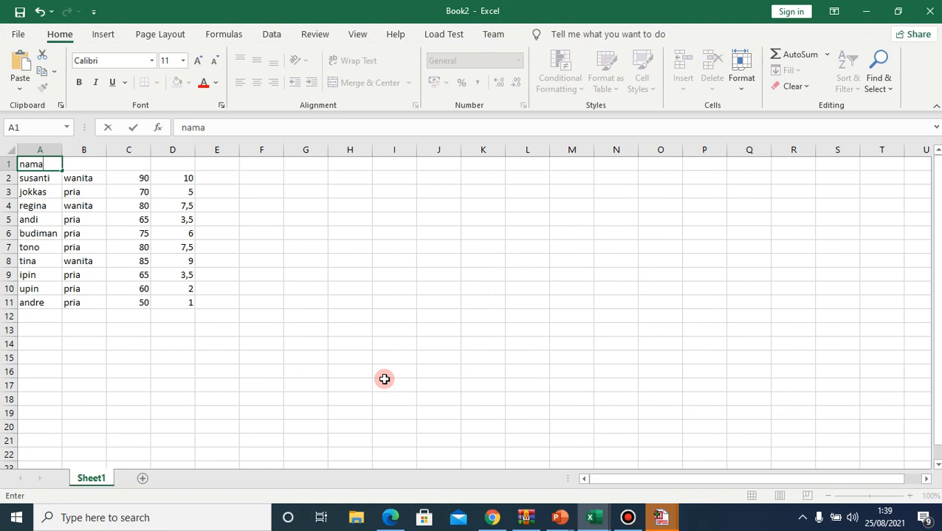
key(Tab)
text(jenkel)
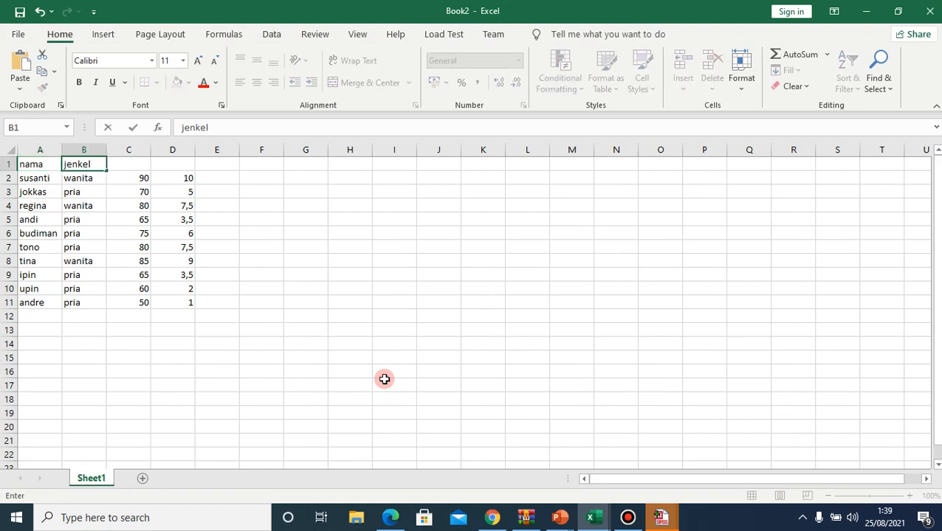
key(Tab)
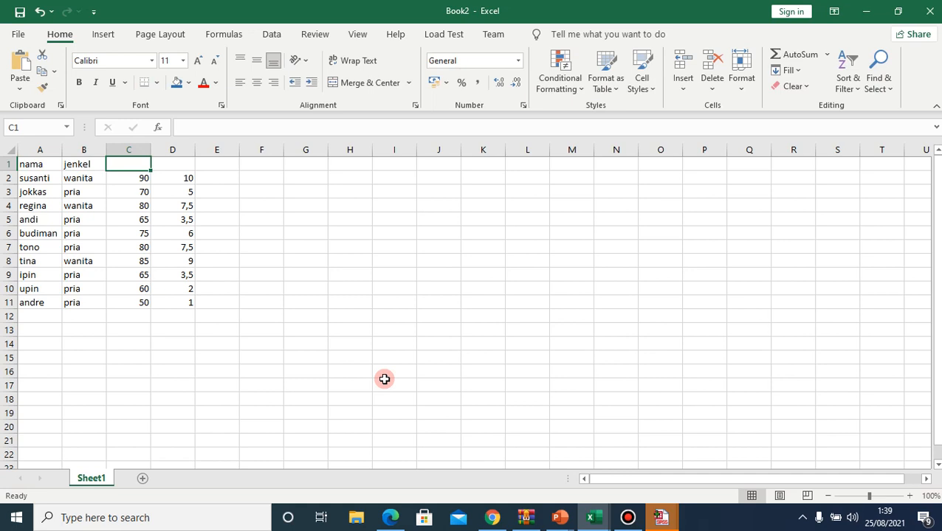
text(nilai)
key(Return)
key(Up)
key(Tab)
text(rangking)
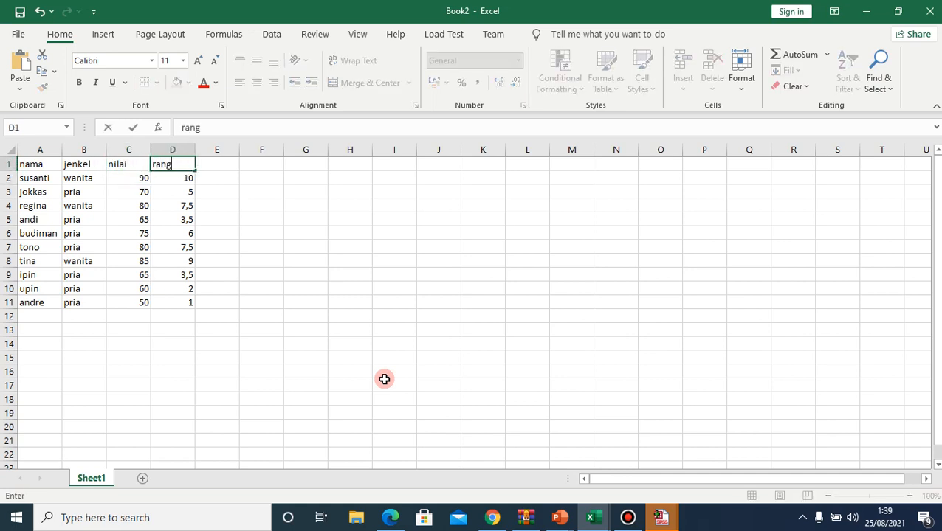
key(Return)
Fill the rangking values in cells D2 to D11 with red.
key(Up)
key(Down)
key(shift+Down)
key(shift+Down)
key(shift+Down)
key(shift+Down)
key(shift+Down)
key(shift+Down)
key(shift+Down)
key(shift+Down)
key(shift+Down)
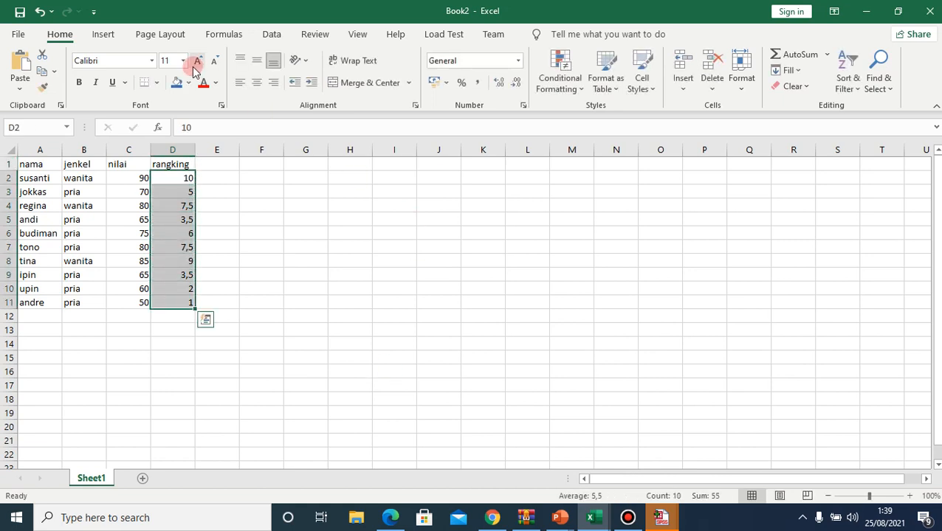
click(176, 84)
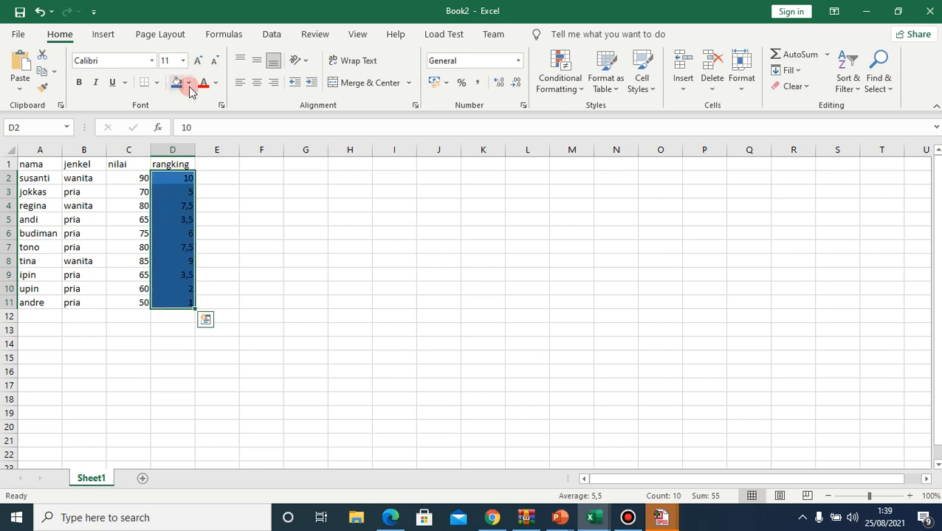
click(188, 83)
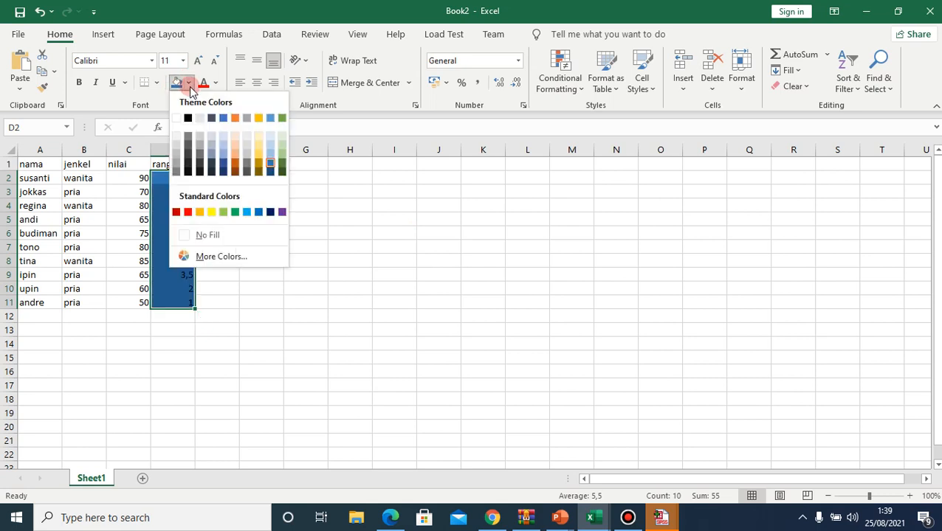
click(187, 212)
click(234, 201)
drag(235, 202, 258, 185)
Copy the nilai column with its header, C1 to C11, into column F starting at cell F1.
click(257, 166)
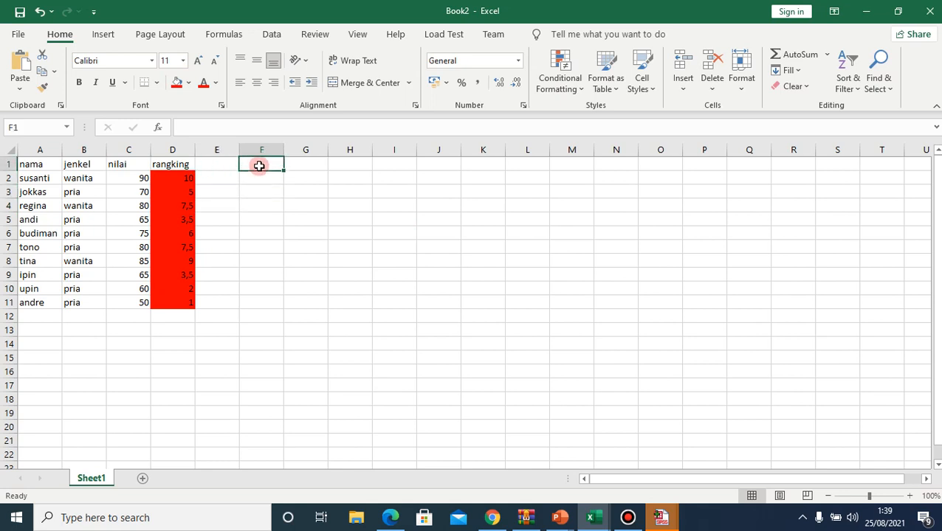
key(Left)
key(Left)
key(Left)
key(Left)
key(Right)
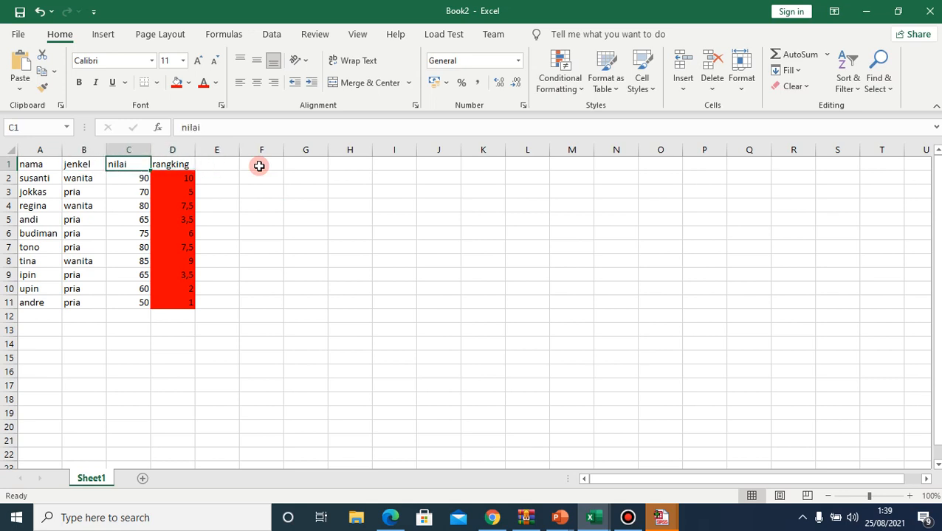
key(shift+Down)
key(shift+Down)
key(shift+Down)
key(shift+Down)
key(shift+Down)
key(shift+Down)
key(shift+Down)
key(shift+Down)
key(shift+Down)
key(shift+Down)
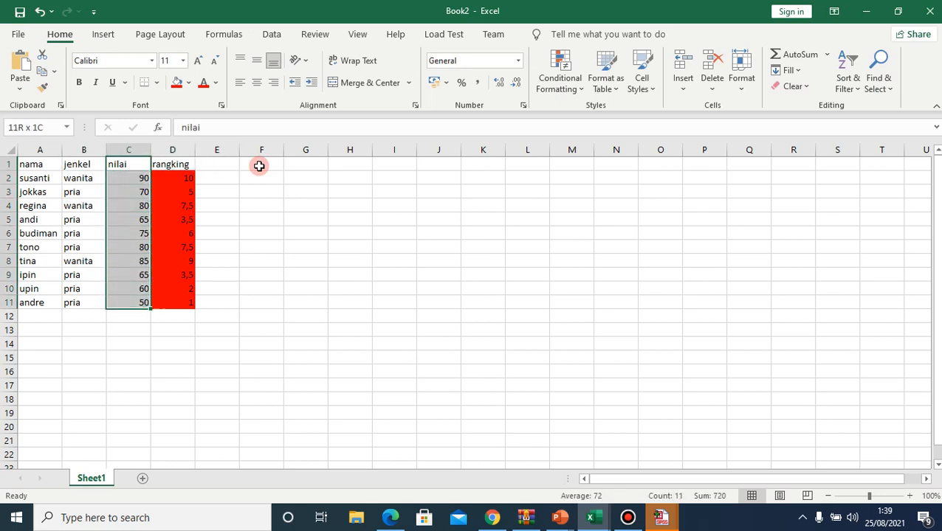
key(ctrl+c)
key(Down)
key(Right)
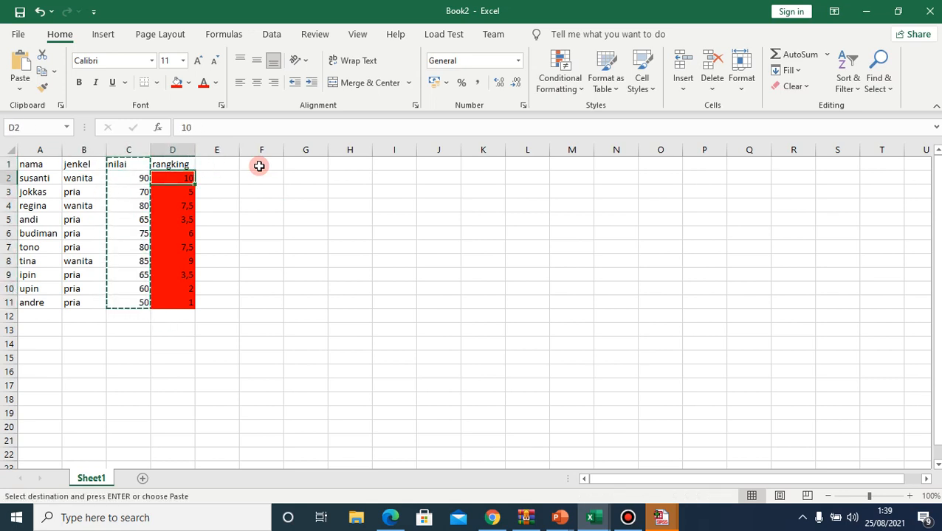
key(Right)
key(Right)
key(Up)
key(Return)
Enter the column header rangking in cell G1, beside the copied nilai column.
key(Down)
key(Up)
key(Right)
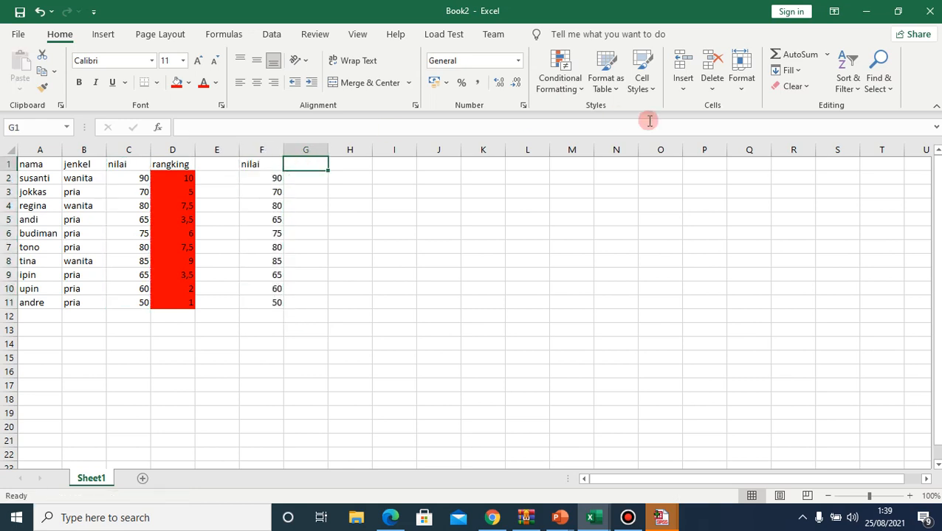
text(rang)
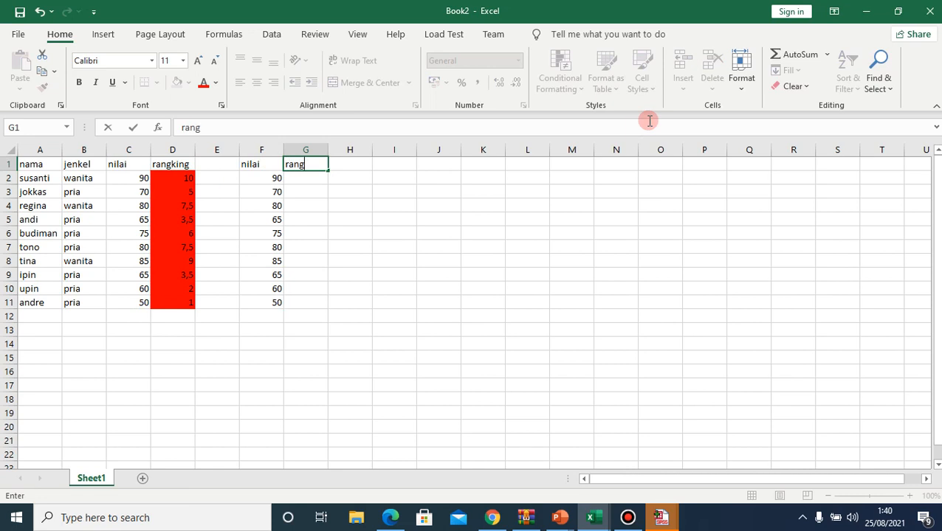
text(king)
key(Return)
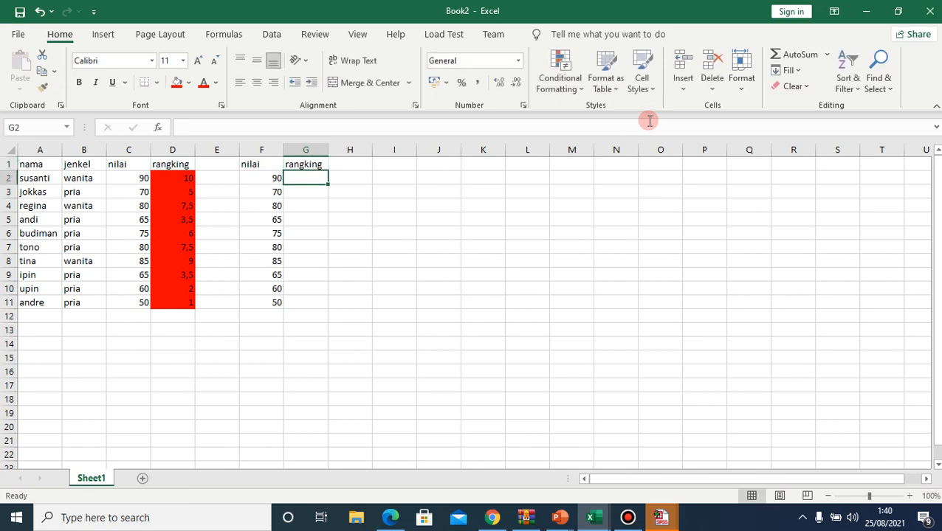
Enter the ranks 1, 22 and 3 in cells G11, G10 and G9, working up from the lowest nilai.
key(Down)
key(Down)
key(Down)
key(Down)
key(Down)
key(Down)
key(Down)
key(Down)
key(Down)
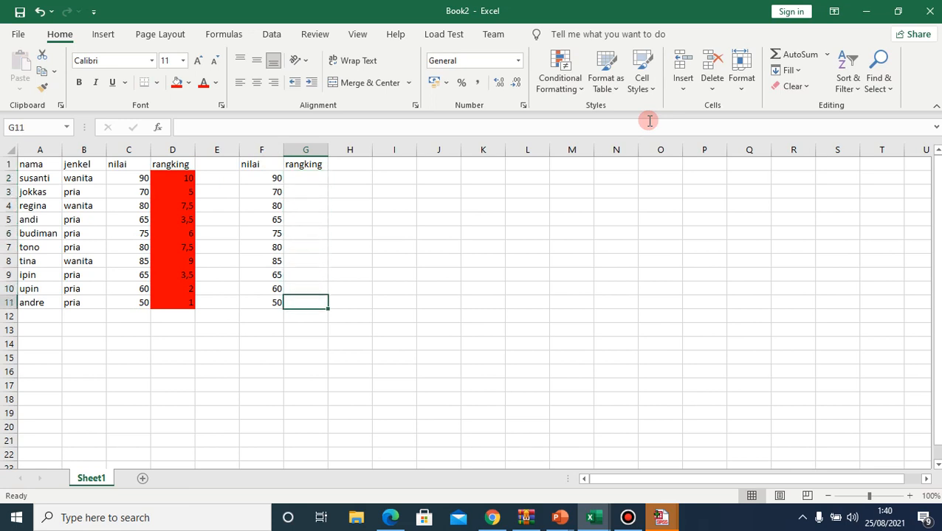
text(1)
key(ctrl+Return)
key(Up)
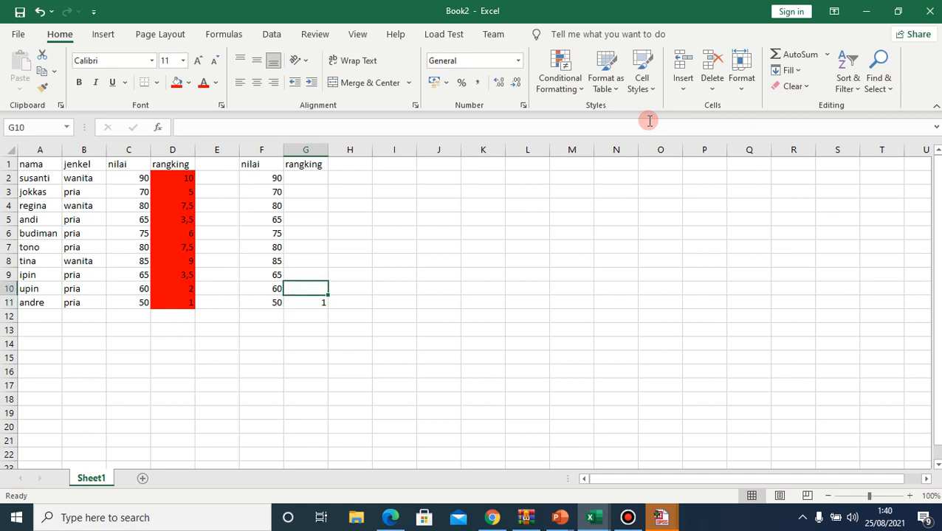
text(22)
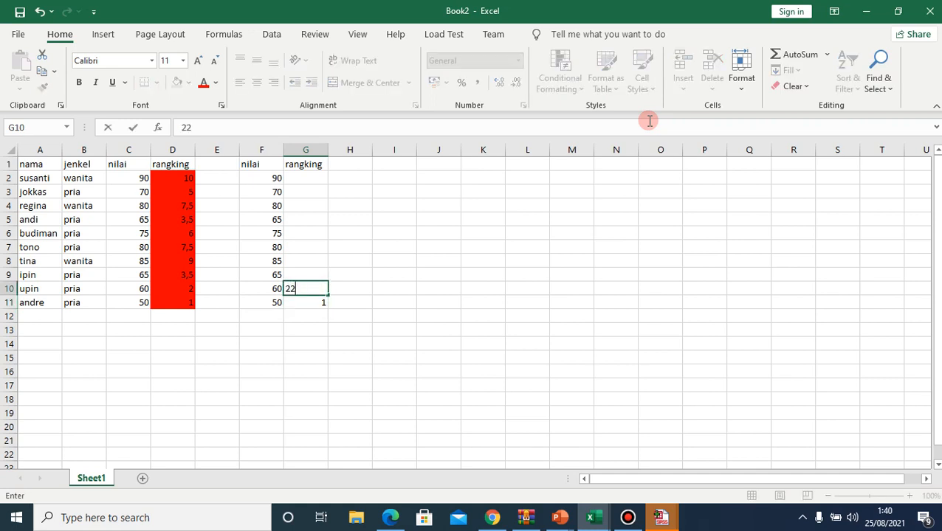
key(ctrl+Return)
key(Up)
text(3)
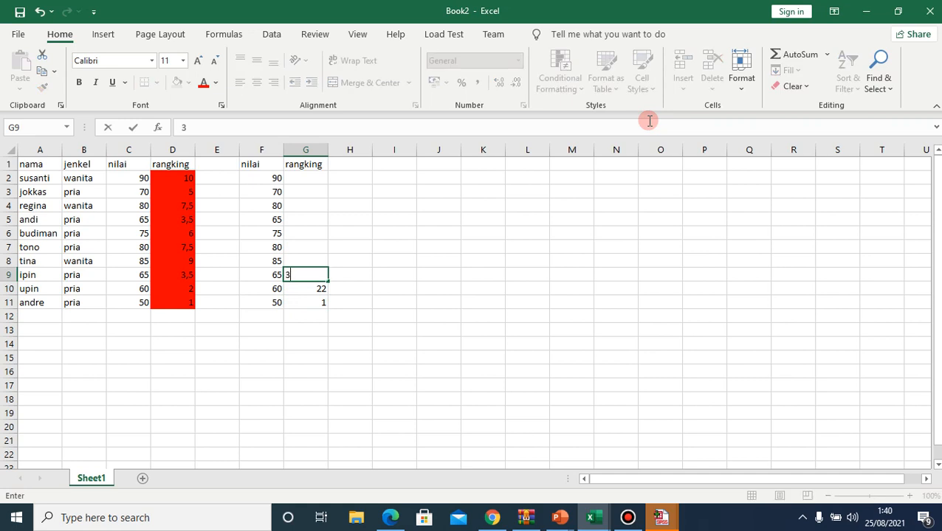
Enter the ranks 4, 5 and 6 in cells G5, G3 and G6 for the nilai values 65, 70 and 75.
key(Up)
key(Up)
key(Up)
key(Up)
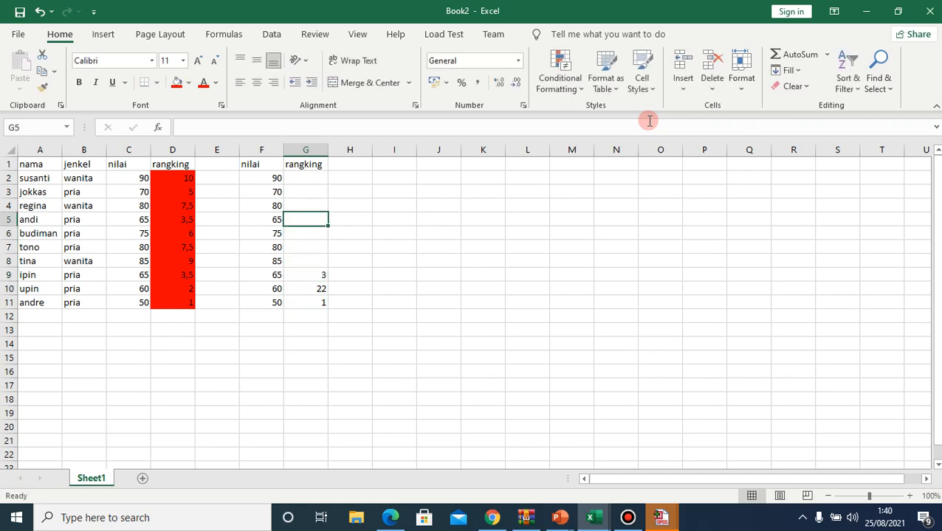
text(4)
key(Return)
key(Up)
key(Up)
key(Up)
key(Down)
key(Up)
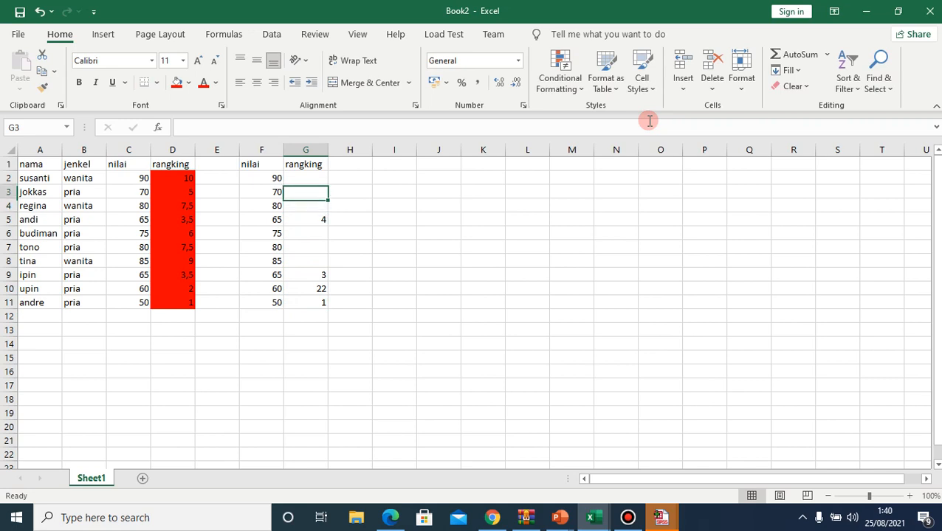
text(5)
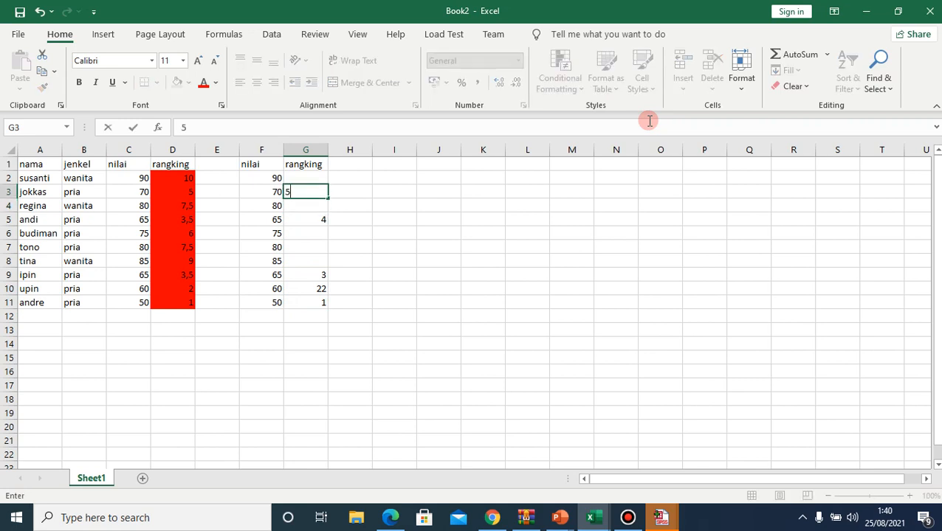
key(Return)
key(Down)
key(Down)
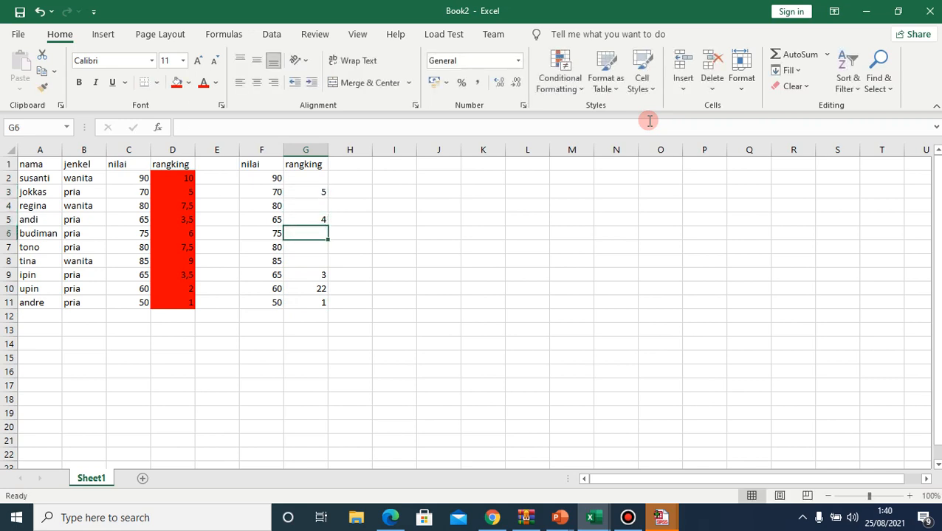
text(6)
key(Return)
Enter the ranks 7, 8 and 9 in cells G4, G7 and G8 for the nilai values 80, 80 and 85.
key(Up)
key(Up)
key(Up)
key(Down)
key(Down)
key(Down)
key(Up)
key(Up)
key(Up)
text(7)
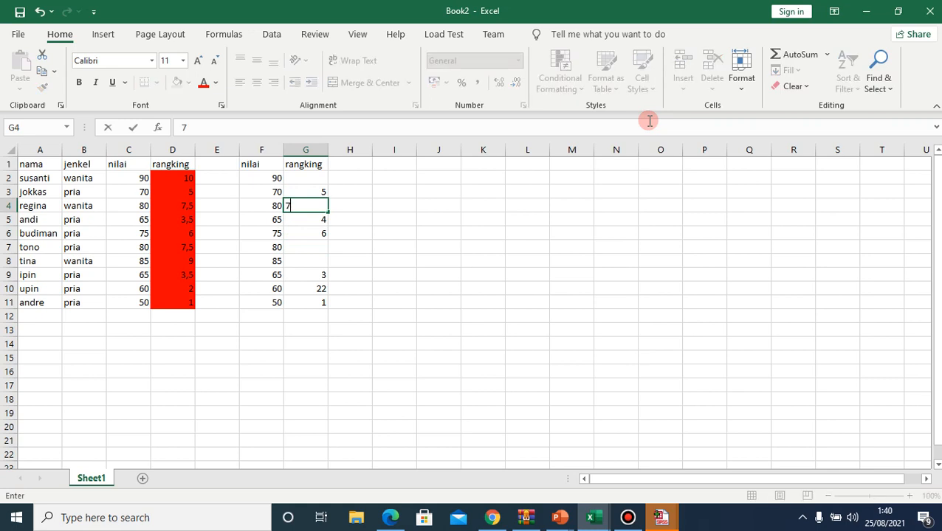
key(Down)
key(Down)
key(Down)
text(8)
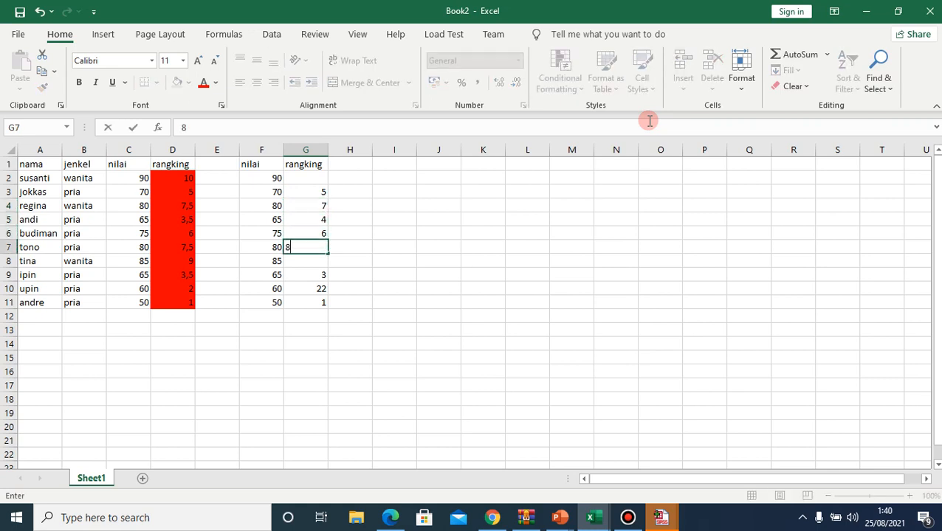
key(Return)
text(9)
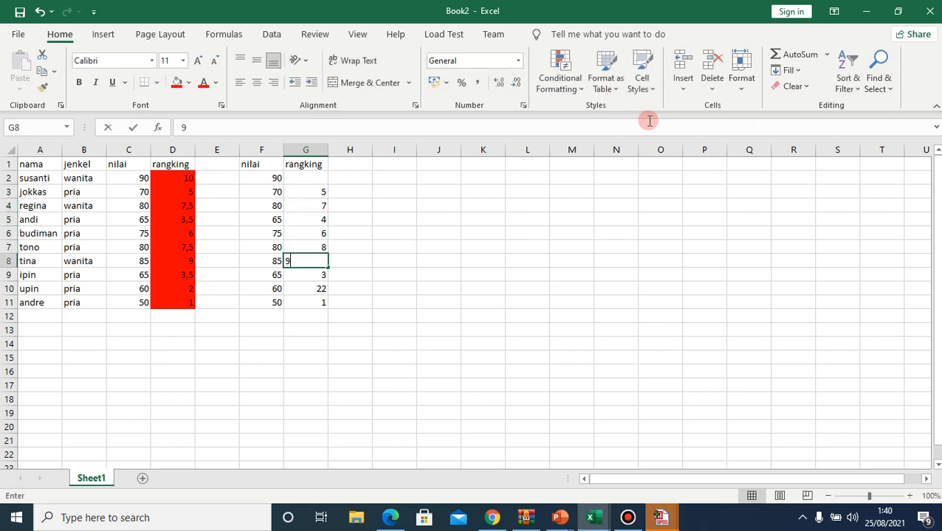
Enter rank 10 in cell G2 for the highest nilai.
key(Up)
key(Up)
key(Up)
key(Up)
key(Up)
key(Up)
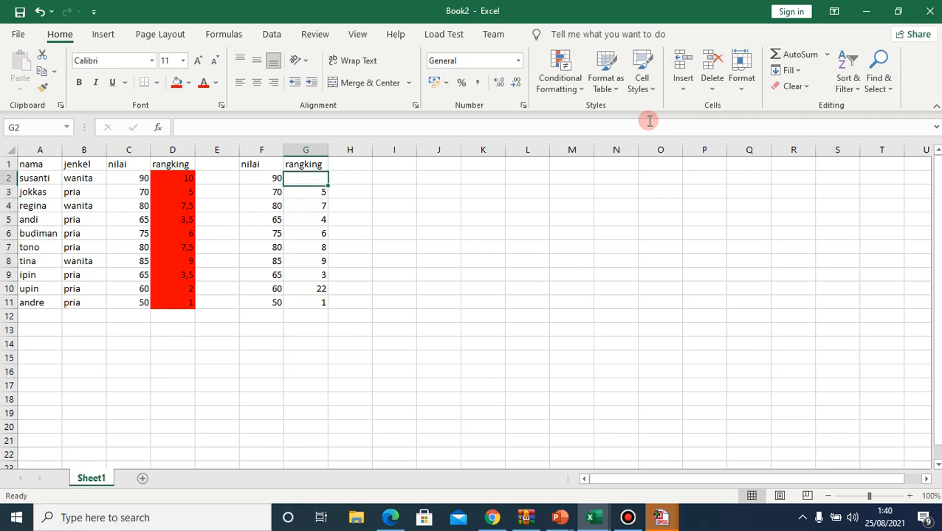
text(10)
key(Return)
key(Up)
key(Up)
key(Right)
key(Left)
key(Left)
key(Right)
key(Down)
key(shift+Down)
key(shift+Down)
key(shift+Down)
key(Down)
key(Down)
key(Down)
key(Up)
key(Up)
key(Up)
key(shift+Down)
key(shift+Down)
key(shift+Down)
key(shift+Down)
key(shift+Down)
key(shift+Down)
key(shift+Down)
key(shift+Down)
key(shift+Down)
Correct the rank in cell G10 to 2.
key(Down)
key(Down)
key(Down)
key(Down)
key(Down)
key(Down)
key(Down)
key(Down)
text(2)
key(Up)
Fill the manually entered ranks in cells G2 to G11 with yellow.
key(Up)
key(Up)
key(Up)
key(Up)
key(Up)
key(Up)
key(Up)
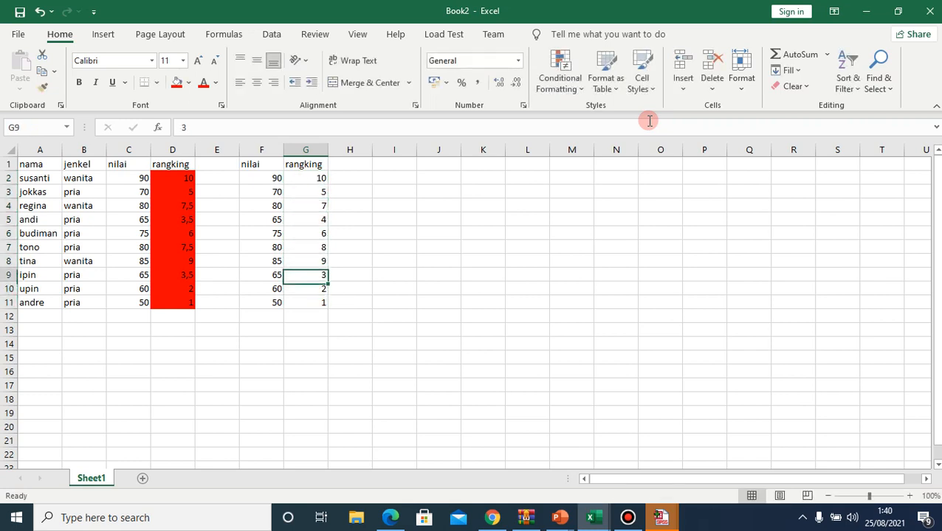
key(shift+Down)
key(shift+Down)
key(shift+Down)
key(shift+Down)
key(shift+Down)
key(shift+Down)
key(shift+Down)
key(shift+Down)
key(shift+Down)
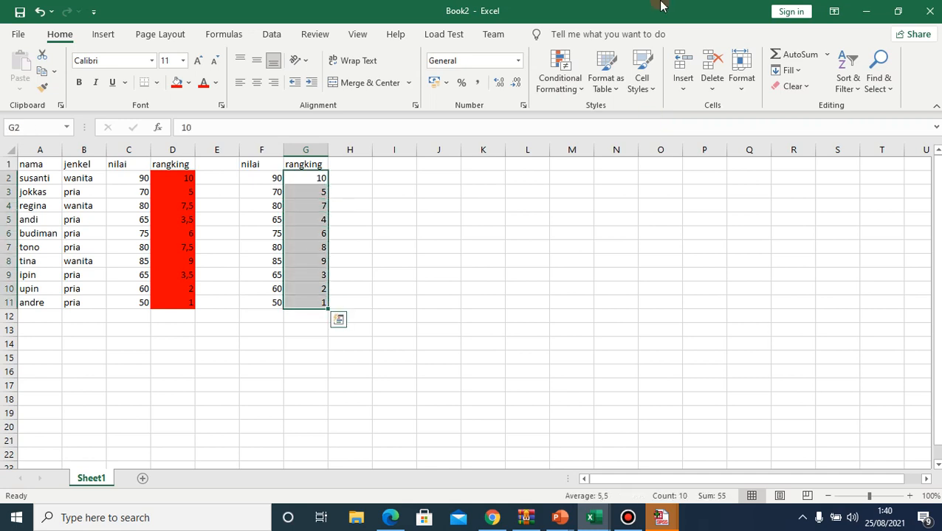
click(189, 87)
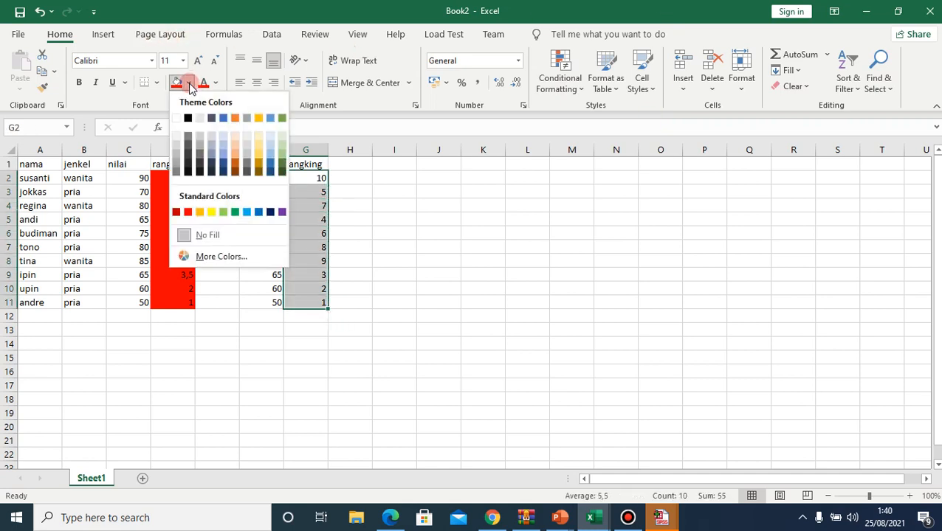
click(211, 213)
Enter the column header revisi rangking in cell H1.
click(358, 162)
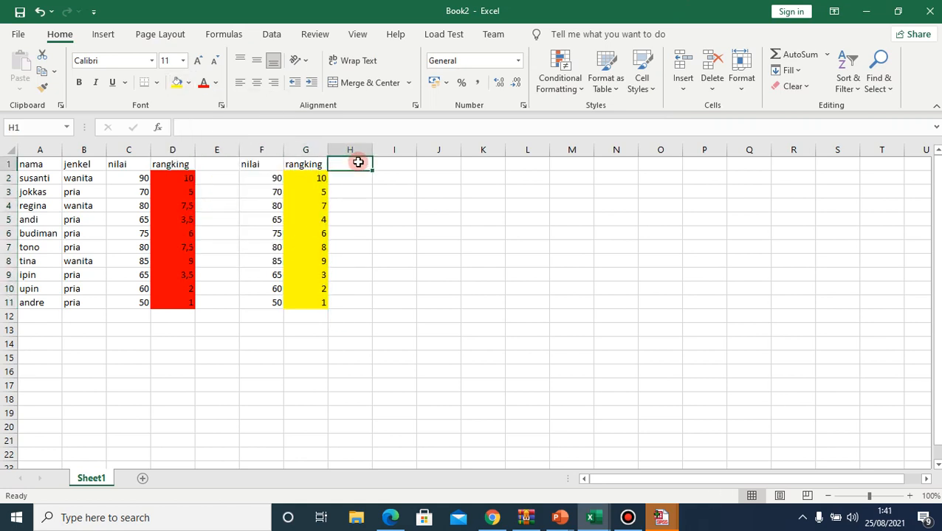
text(re)
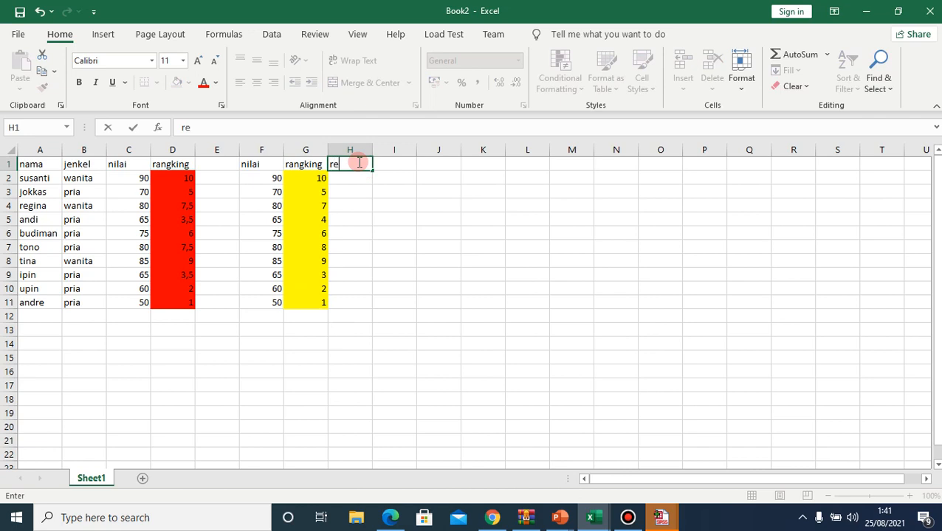
text(visi rangking)
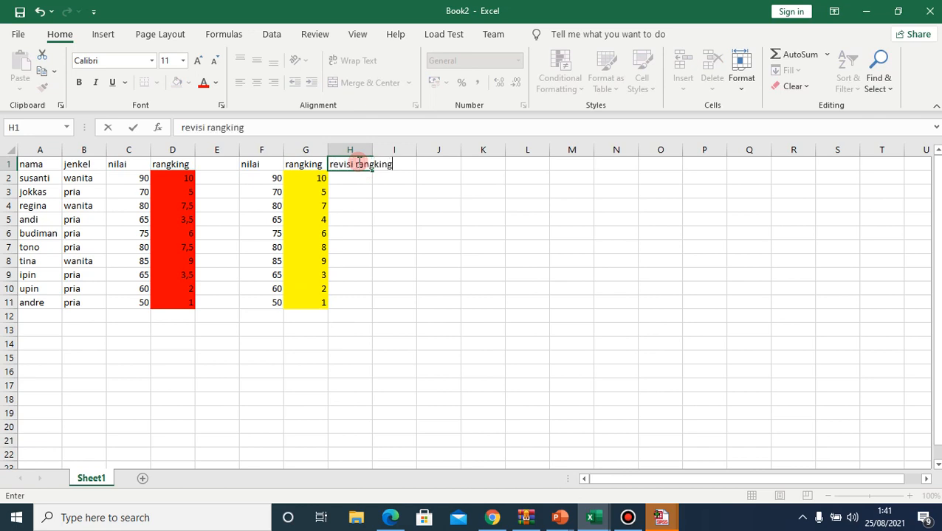
key(Return)
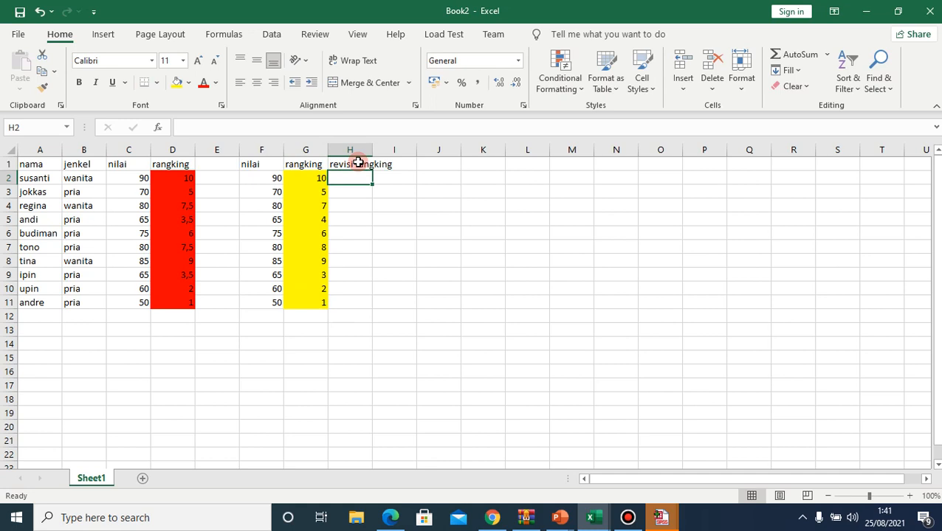
Enter the revised ranks 10, 5 and 6 in cells H2, H3 and H6, leaving the tied rows H4 and H5 empty.
text(10)
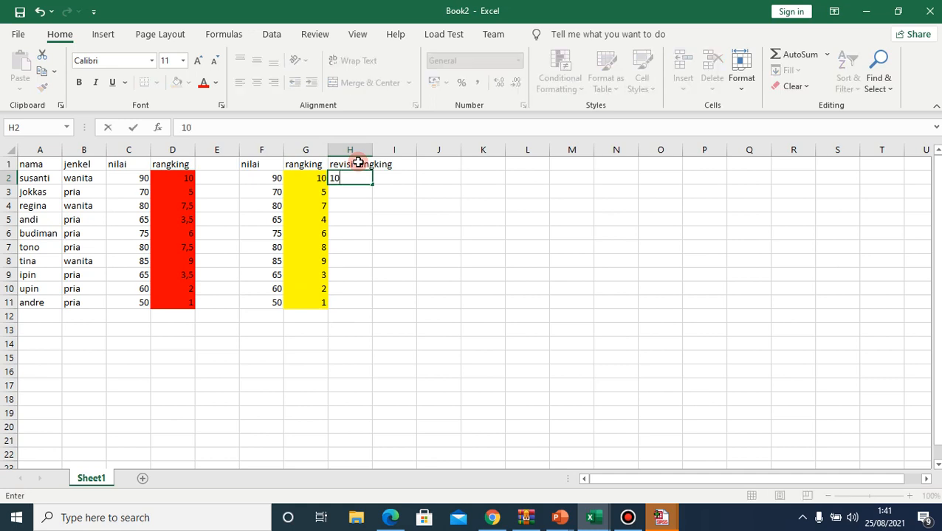
key(Return)
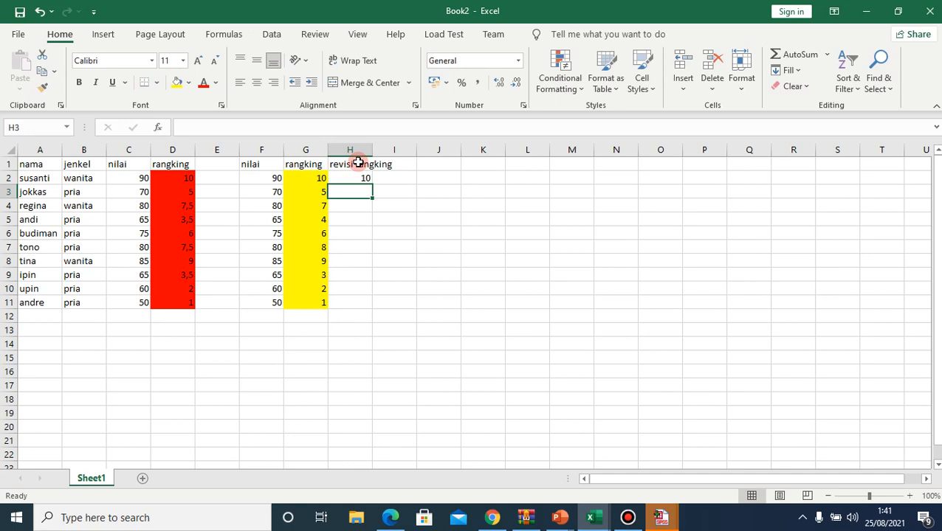
text(5)
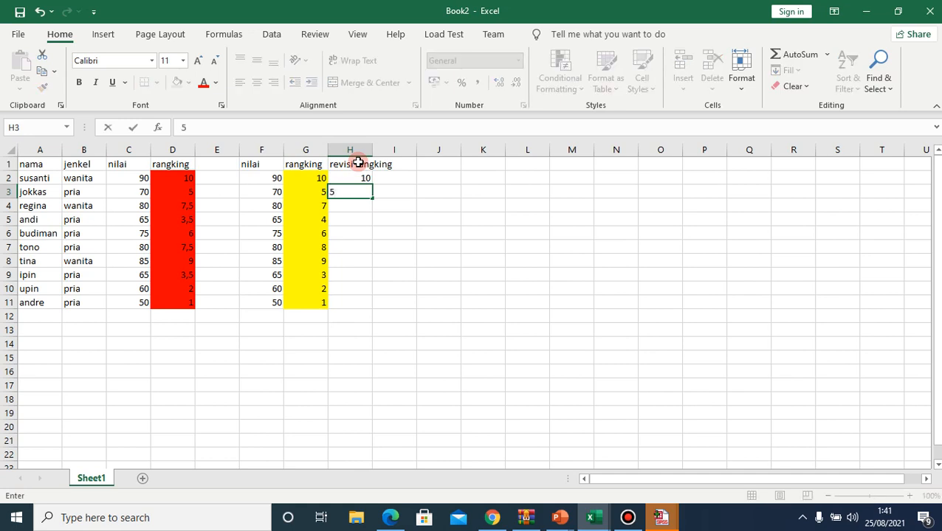
key(Return)
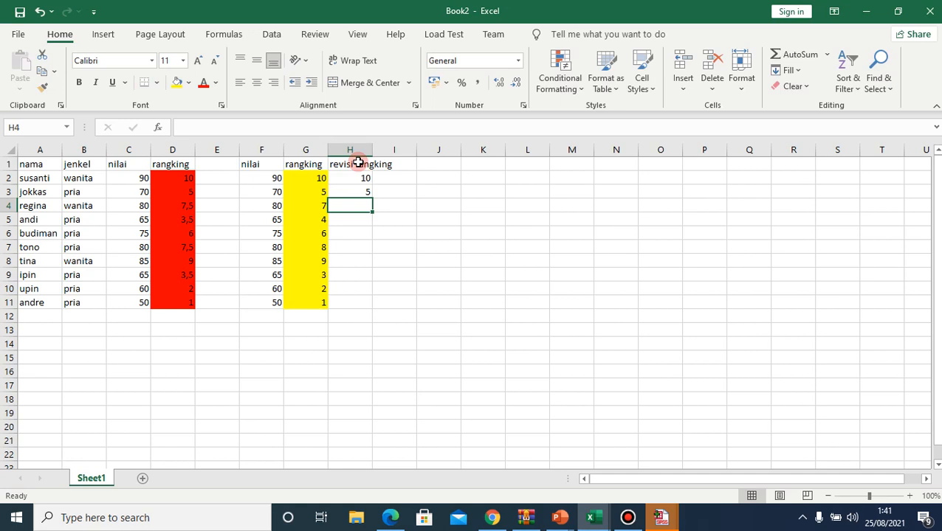
key(Return)
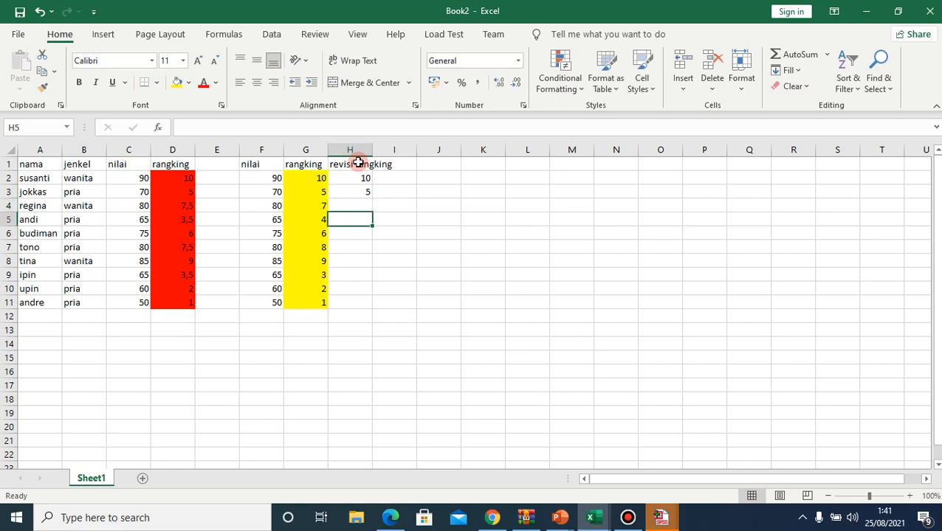
key(Return)
text(6)
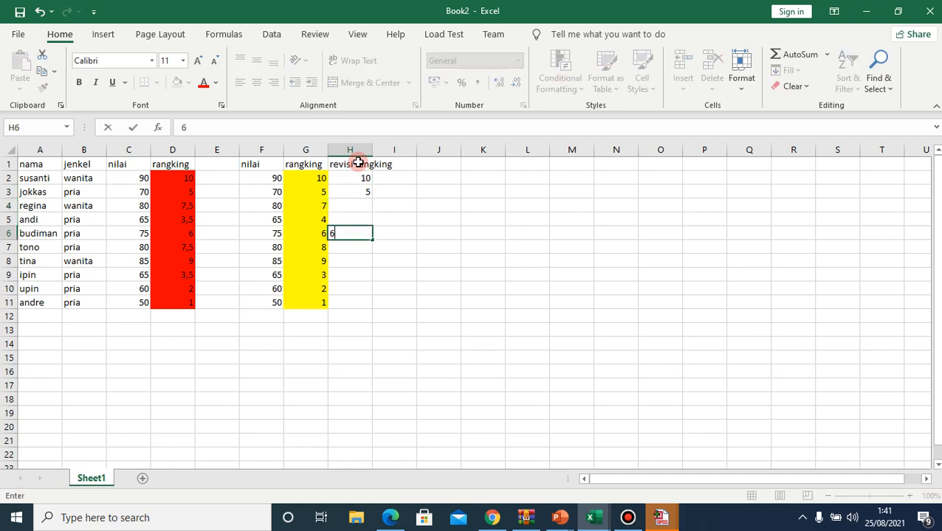
key(Return)
key(Return)
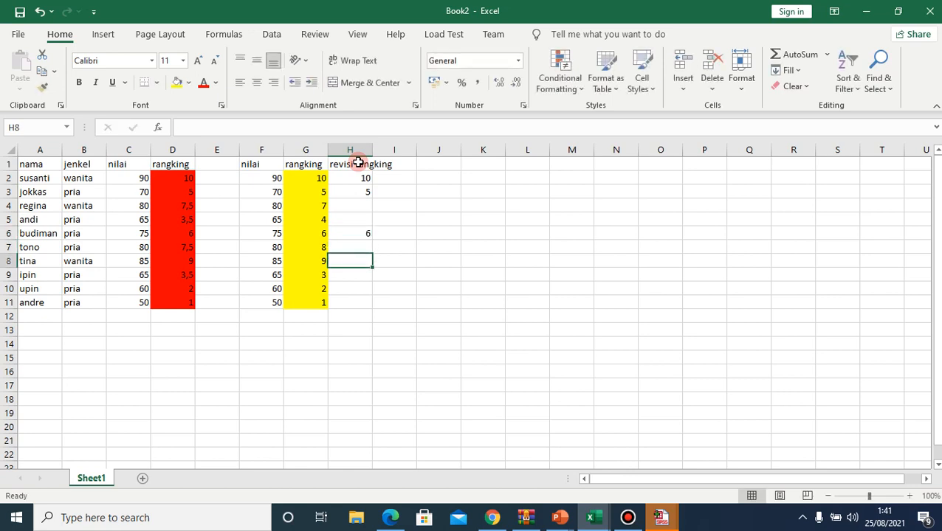
Enter the revised ranks 9, 2 and 1 in cells H8, H10 and H11, leaving H9 empty.
text(9)
key(Return)
key(Return)
text(2)
key(Return)
text(1)
key(Return)
Examine the tied nilai of 80 in rows 4 and 7 and their manually entered ranks.
key(Up)
key(Up)
key(Up)
key(Up)
key(Up)
key(Up)
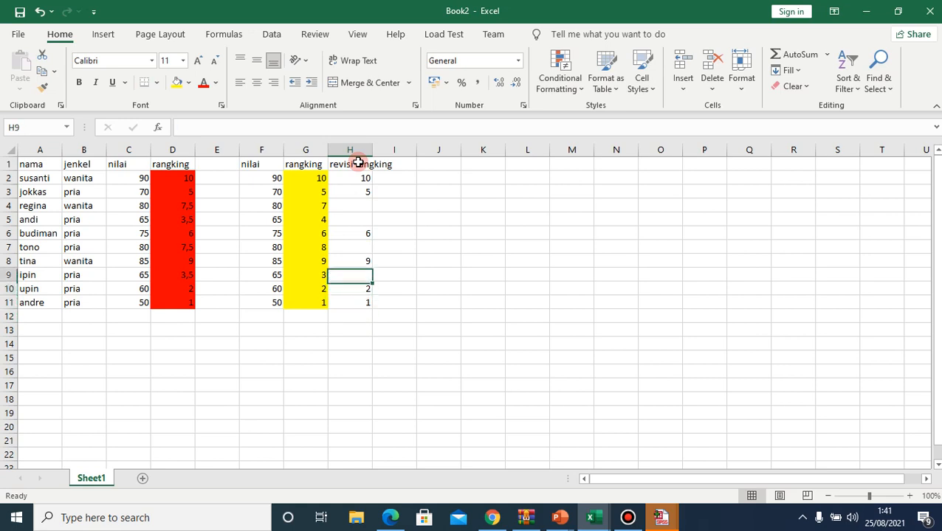
key(Up)
key(Up)
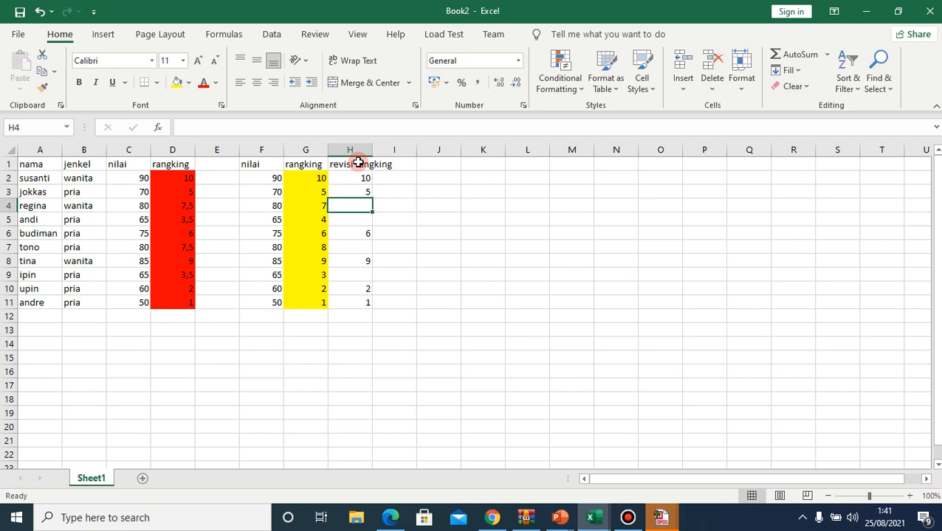
click(270, 205)
click(273, 248)
click(274, 205)
click(326, 205)
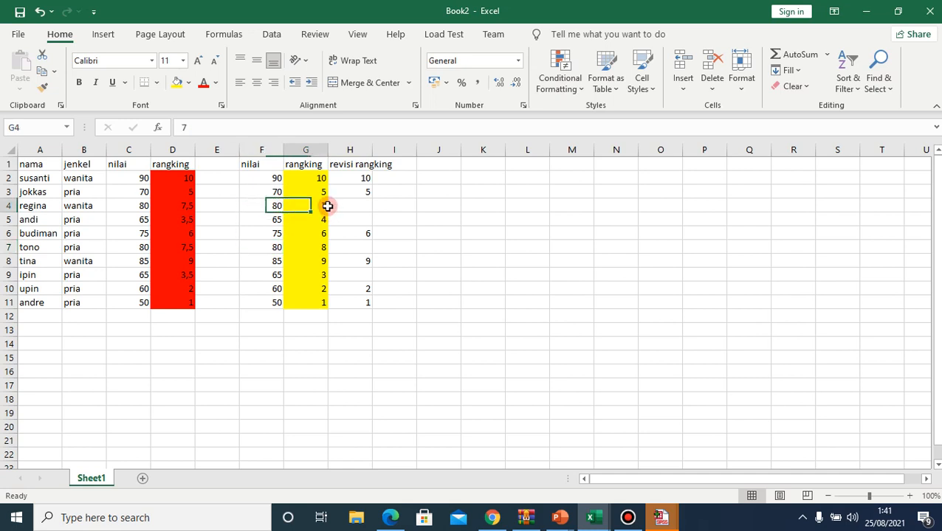
click(273, 248)
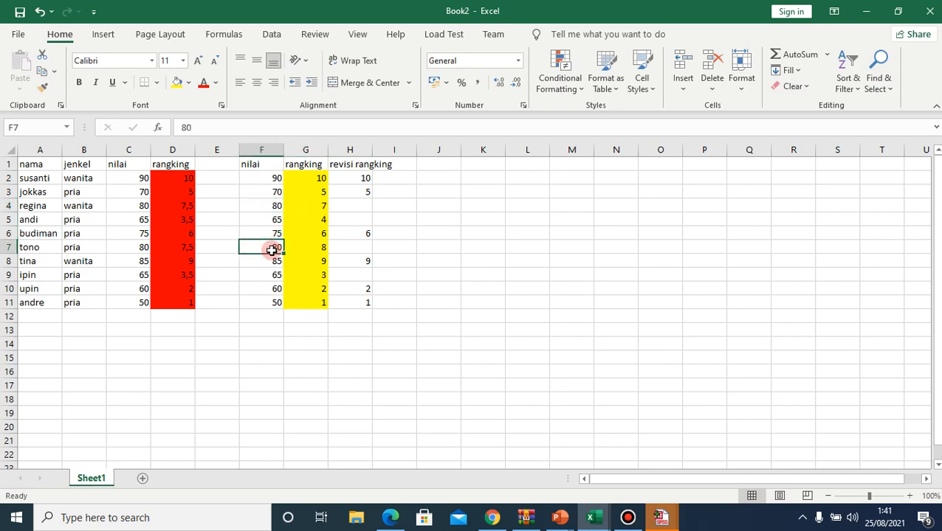
Write the tied-rank calculation 7+8/2=7,5 as text in cell H4 and colour its font red.
click(359, 205)
text(7+8/2)
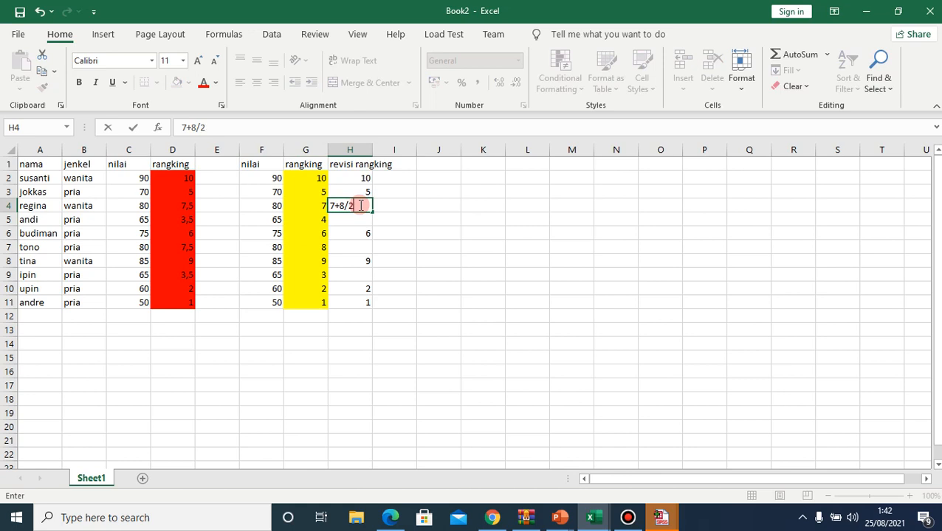
key(Return)
click(361, 207)
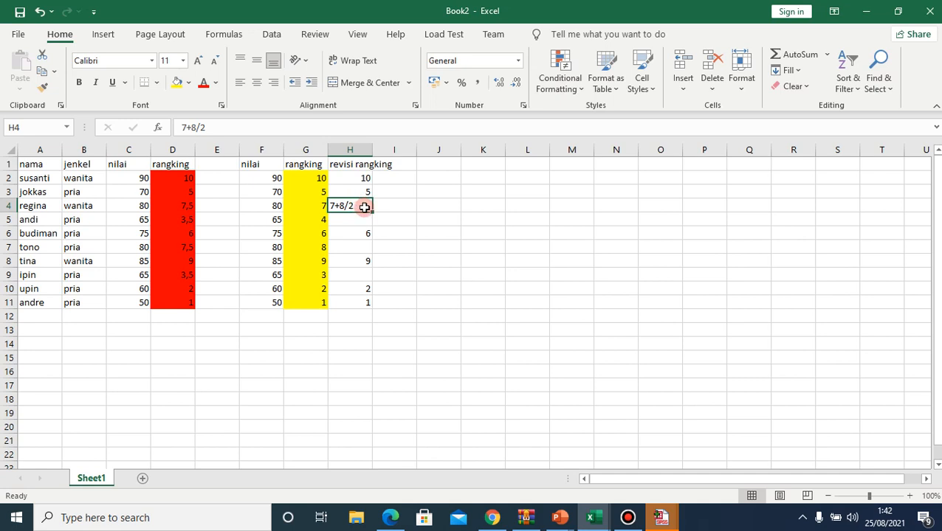
double_click(364, 208)
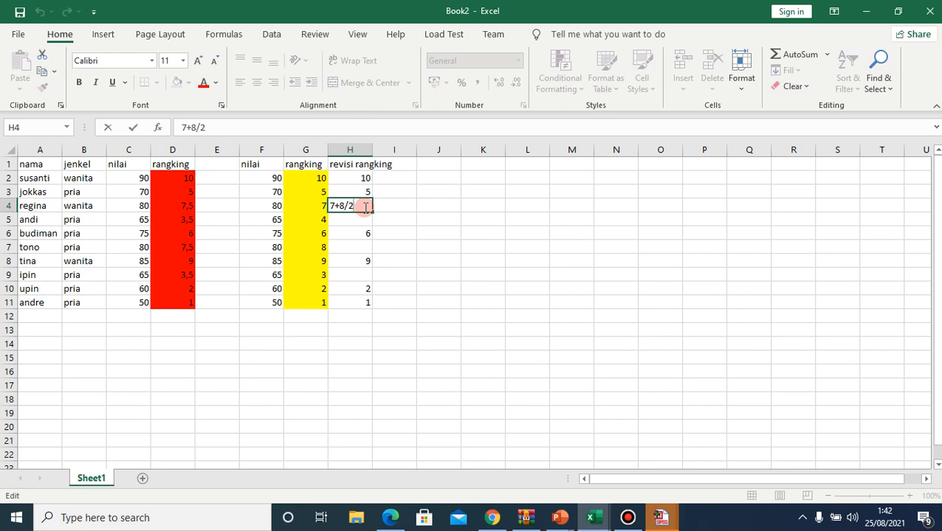
text(=7,5)
key(Return)
click(364, 207)
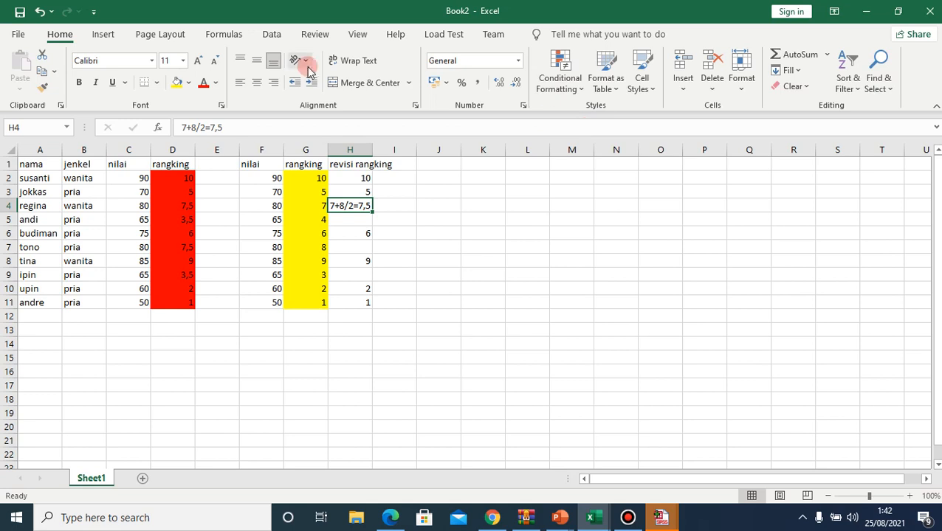
click(205, 84)
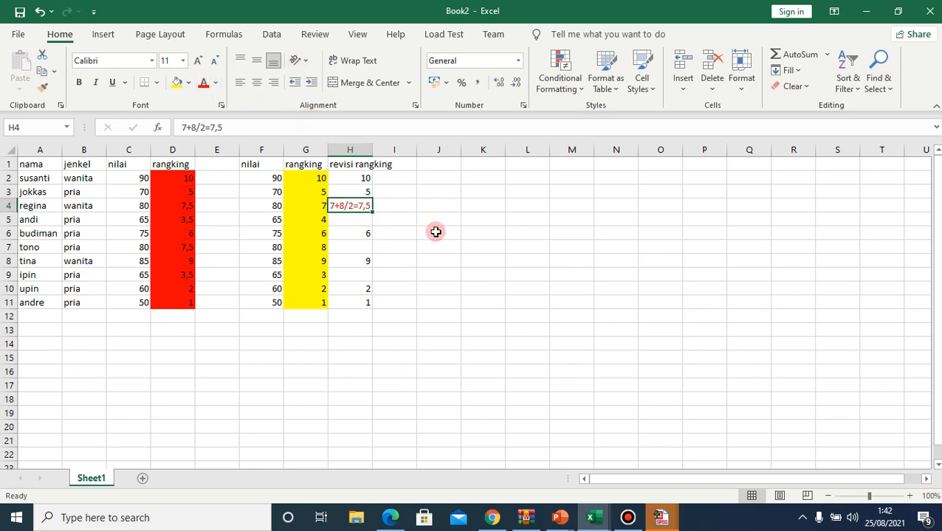
Write the calculation 7+8/2=7,5 in cell H9 and colour its font red.
click(345, 278)
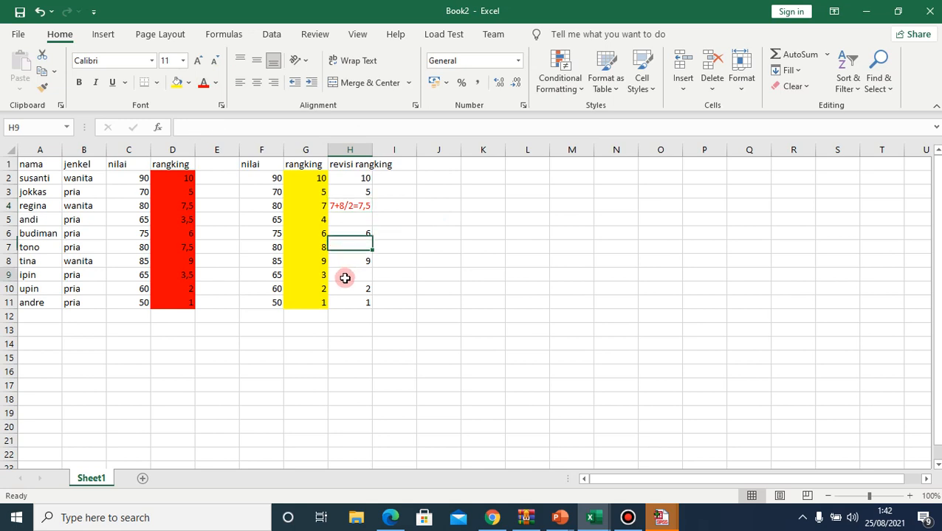
text(7)
text(+)
text(8)
key(BackSpace)
text(8/2)
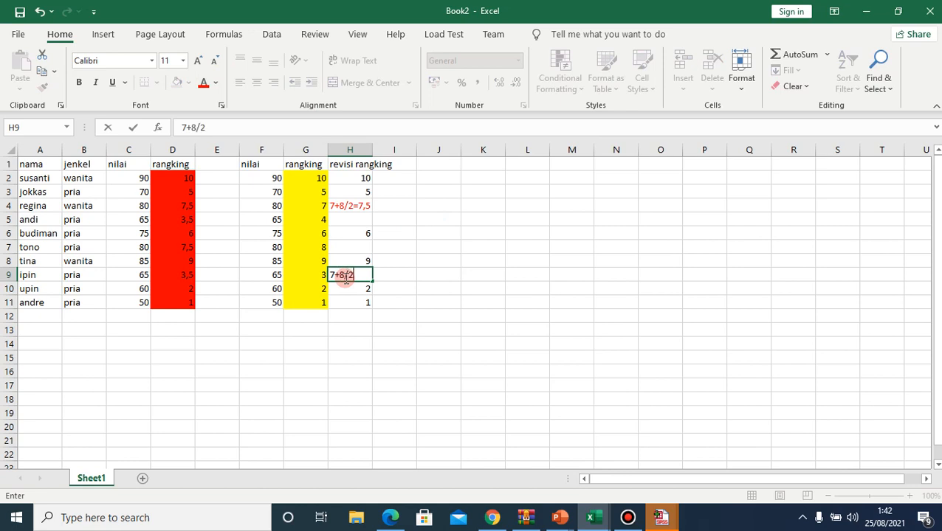
text(=7,5)
key(Return)
click(346, 276)
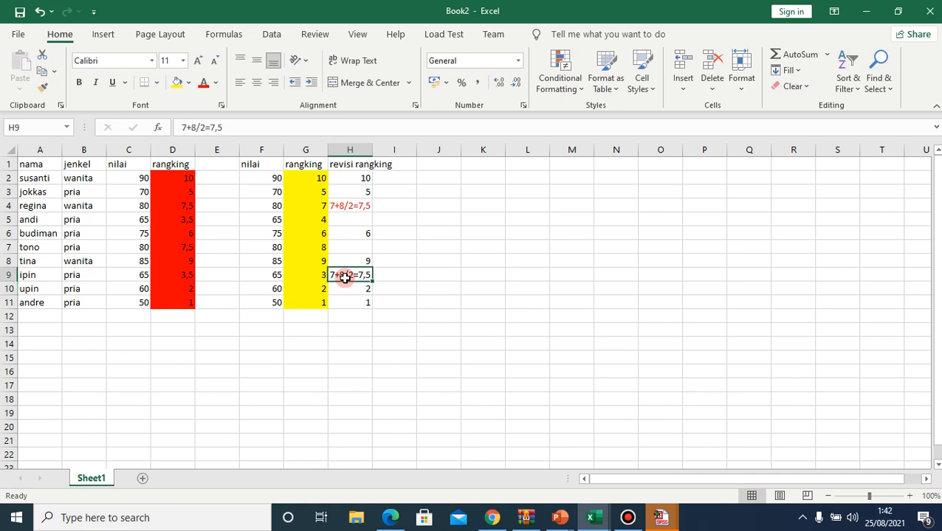
click(216, 83)
click(206, 85)
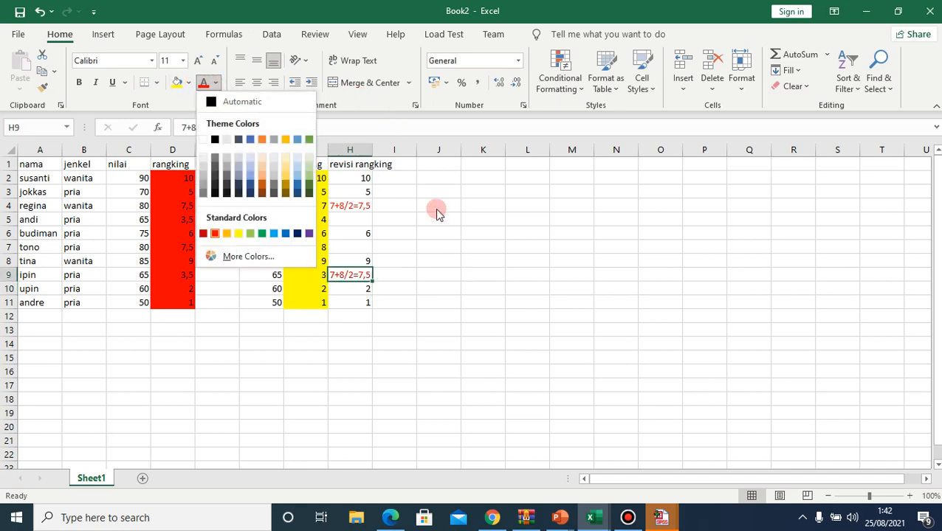
click(453, 235)
Move the red 7+8/2=7,5 calculation from cell H9 to H7, the other row with nilai 80.
shift+click(355, 220)
click(355, 221)
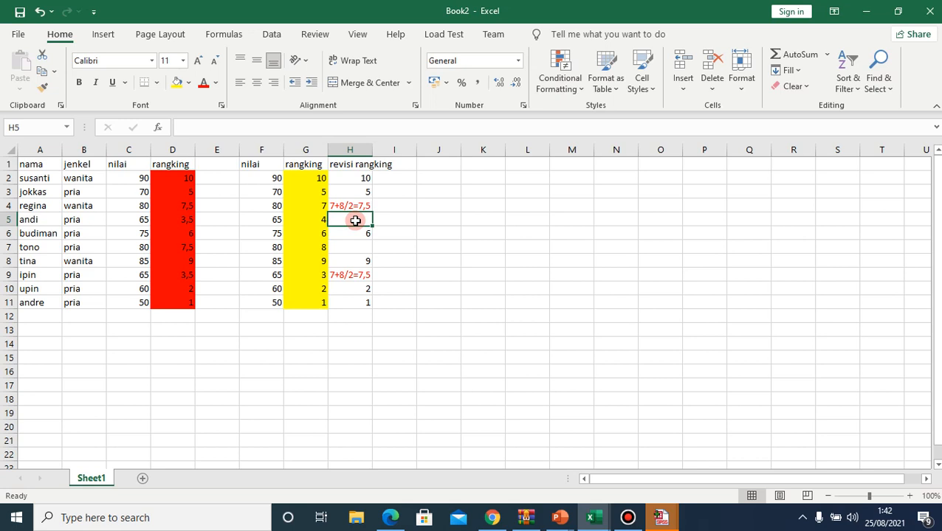
key(Down)
key(Down)
key(Up)
key(Up)
key(Down)
key(Down)
key(Down)
key(Down)
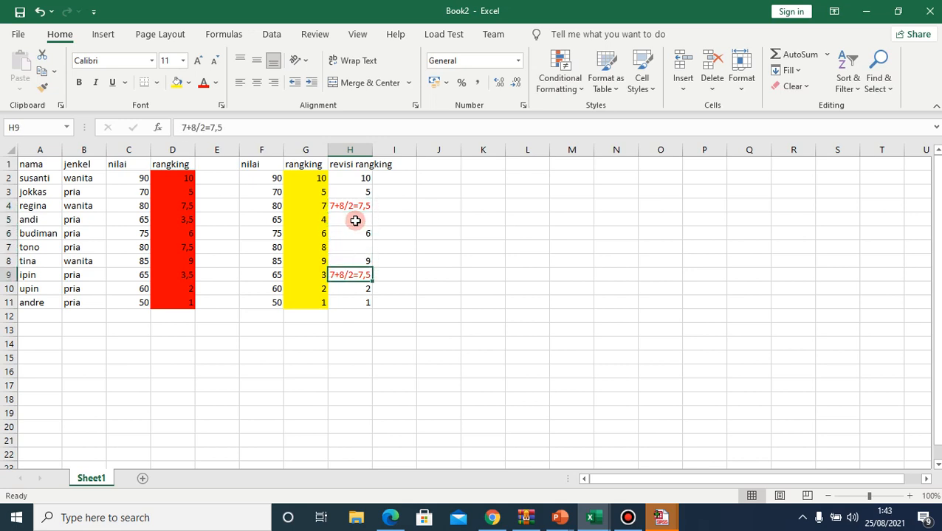
key(ctrl+c)
key(Up)
key(Up)
key(Down)
key(Down)
key(Up)
key(Up)
key(ctrl+v)
Write the tied-rank calculation 3+4/2=3,5 in cell H5 for the nilai of 65.
key(Down)
key(Down)
key(Up)
key(Up)
key(Up)
key(Up)
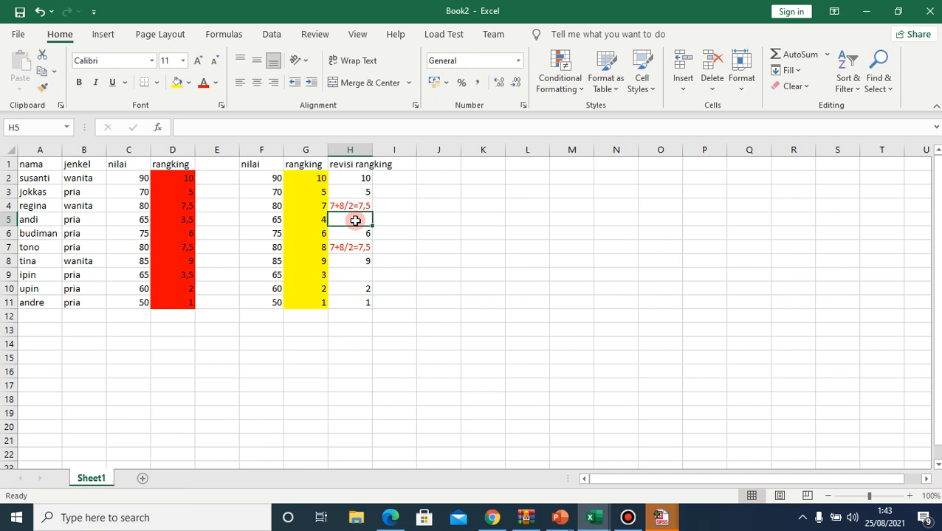
text(3)
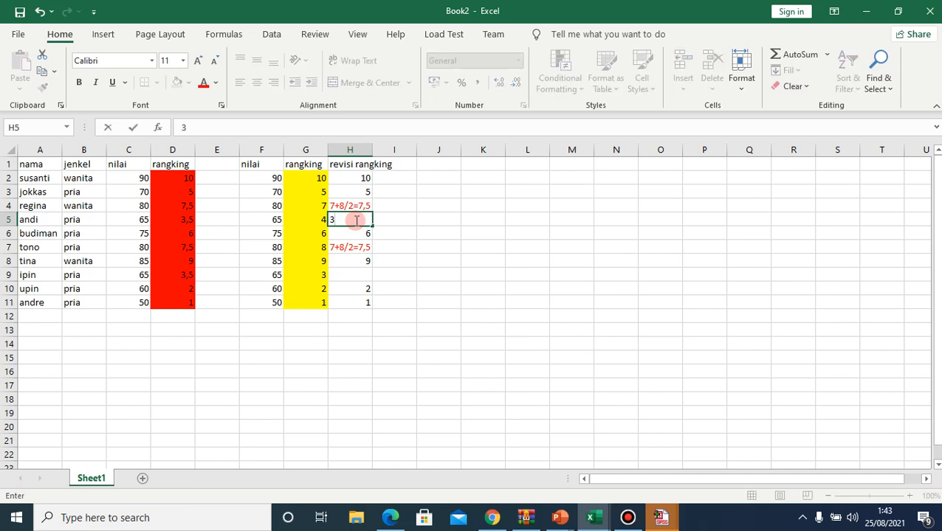
text(+4/2=3,5)
key(Return)
Try an orange font on cell H5, then settle on light blue.
click(353, 221)
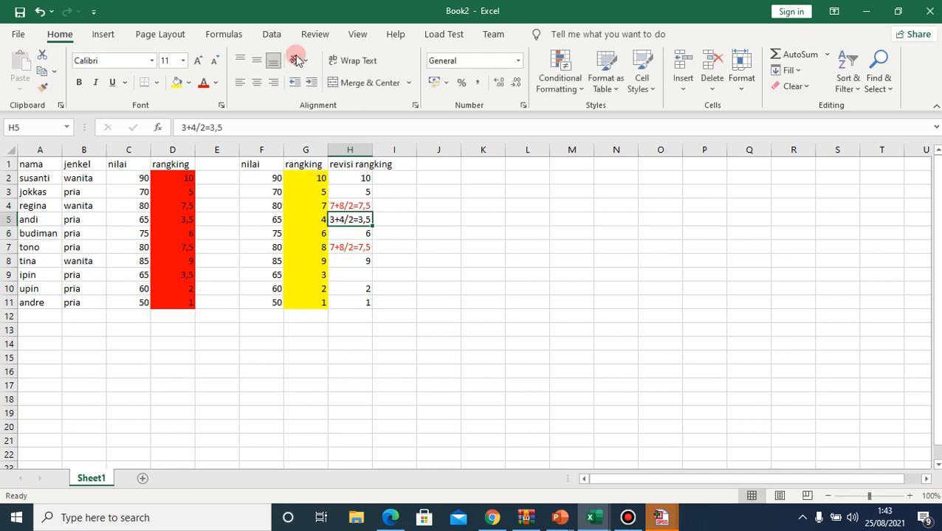
click(217, 83)
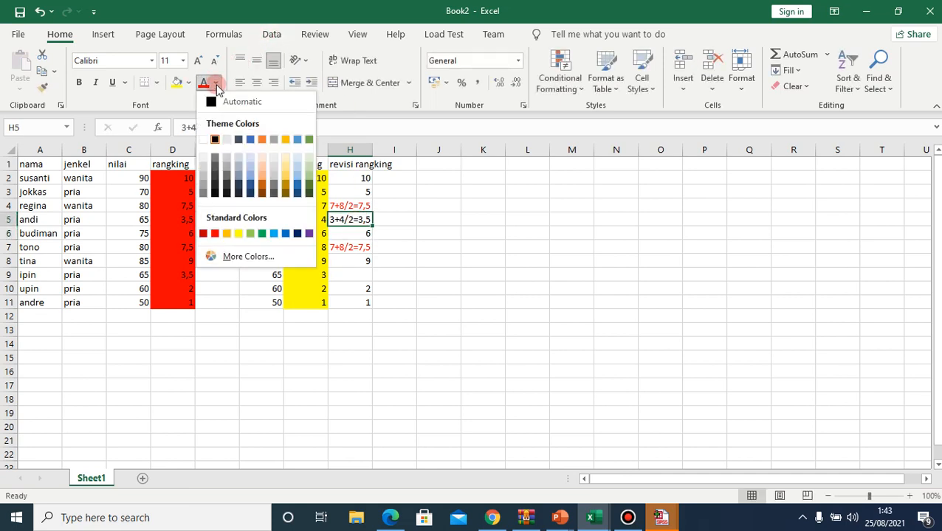
click(262, 139)
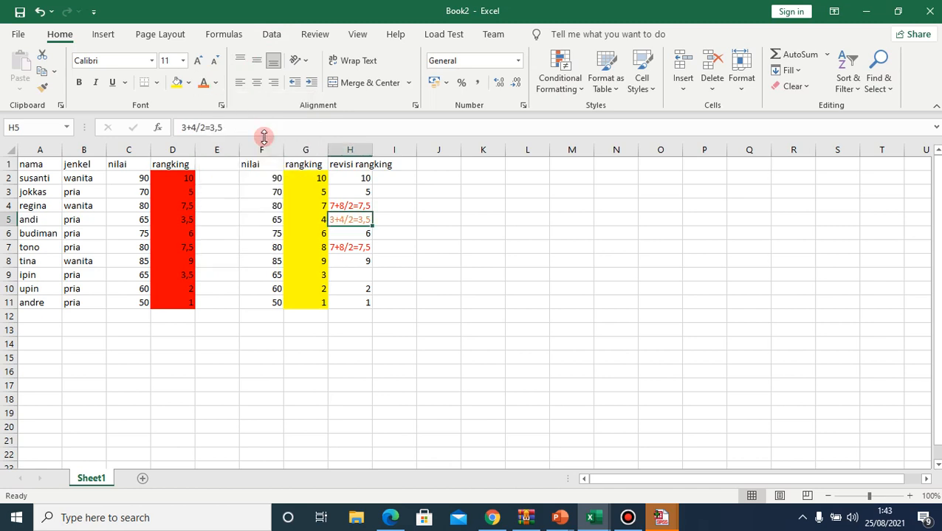
click(215, 82)
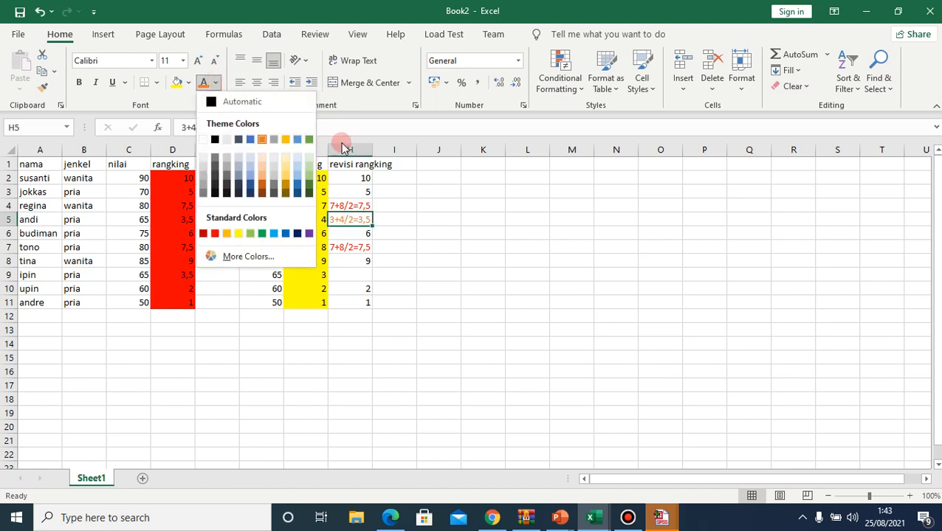
click(297, 140)
Write 3+4/2=3,5 in cell H9 and give it the same light blue font colour.
key(Down)
key(Down)
key(Down)
key(Down)
text(3)
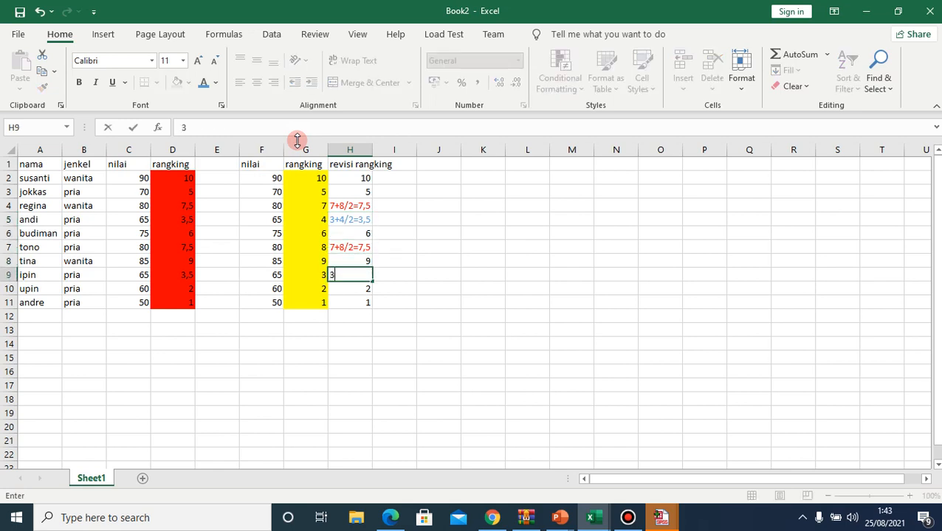
text(+4/2=3,5)
key(ctrl+Return)
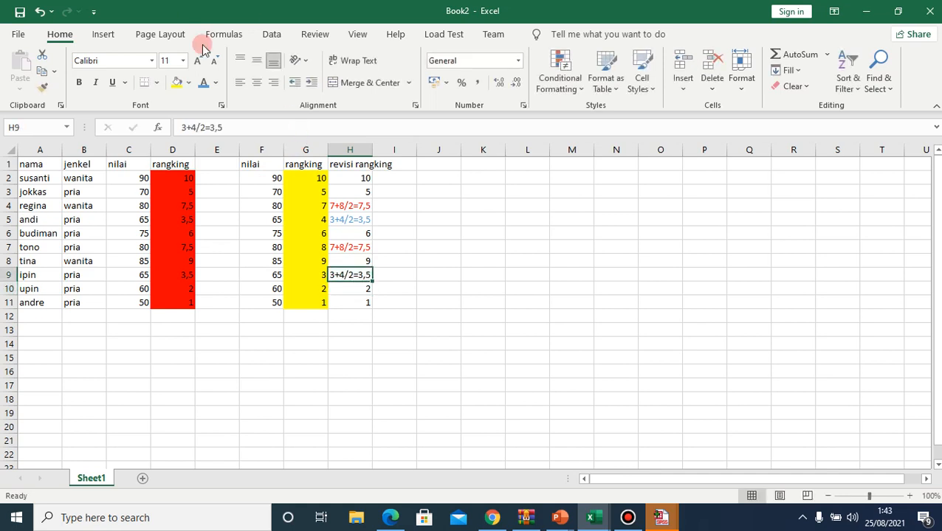
click(206, 86)
click(520, 271)
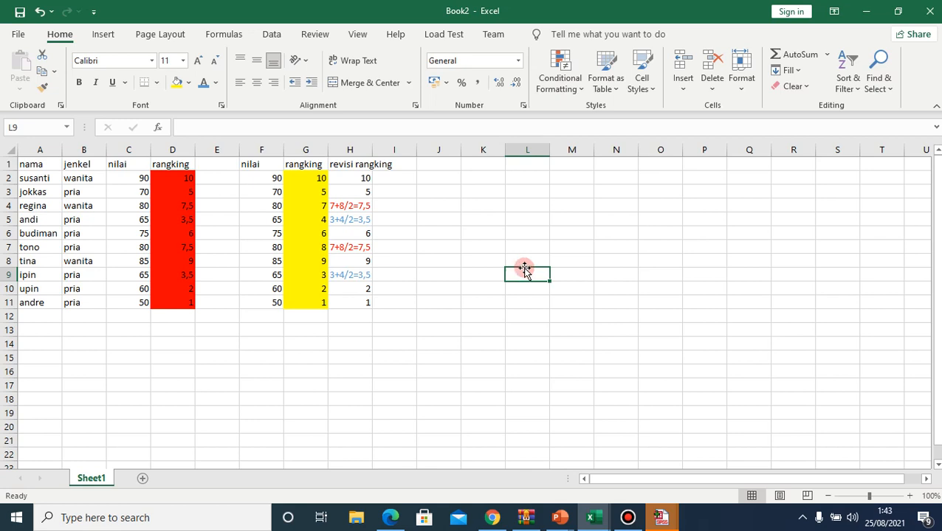
Enter the title soal post test no.3 in cell M3.
click(579, 194)
double_click(579, 194)
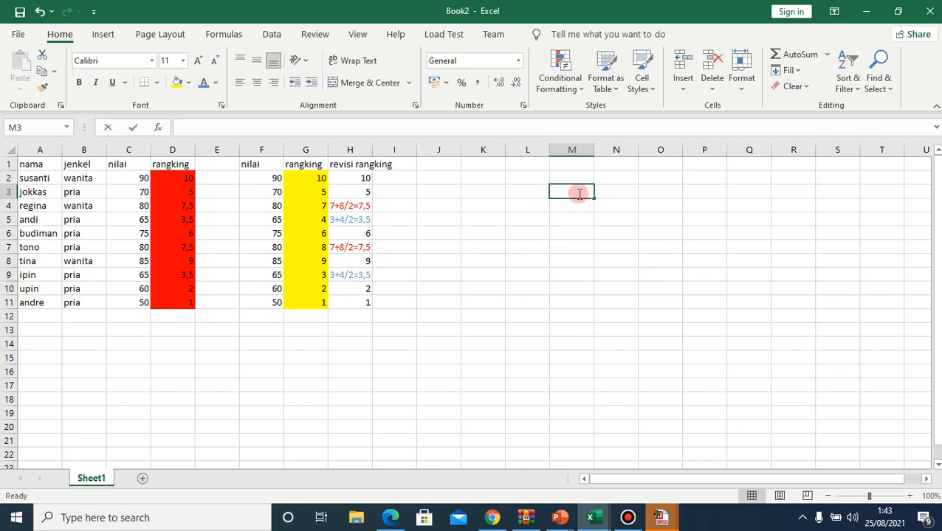
text(soal post test no.3)
key(Return)
key(Return)
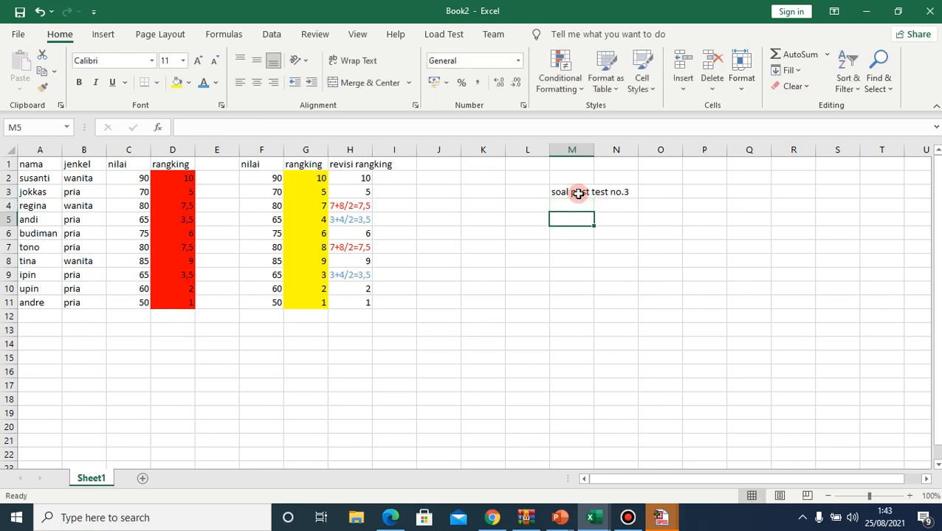
Enter the column headers nilai in cell M5 and rangking in cell N5.
text(nilai)
key(Return)
key(Up)
key(Right)
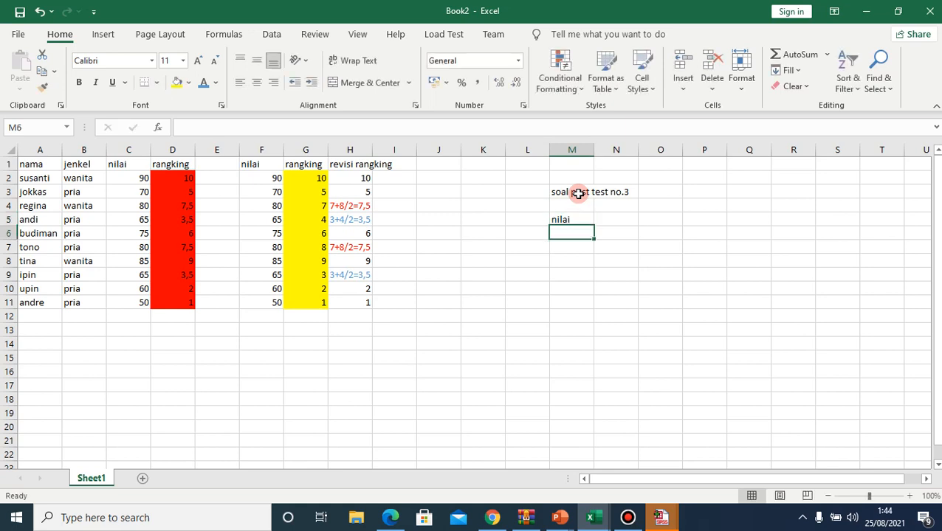
text(ran)
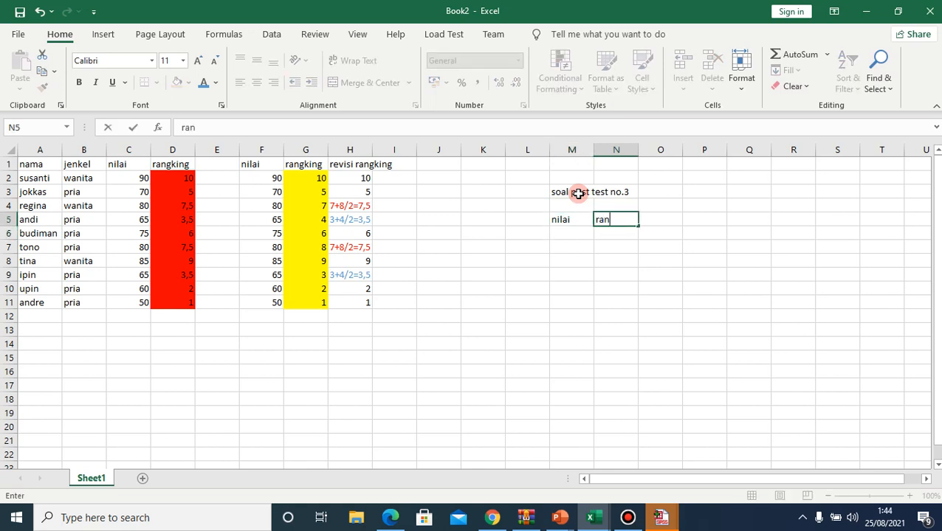
text(gking)
key(Return)
Fill cells M6 to M10 under nilai with 70, 60, 80, 90 and 60.
key(Left)
text(70)
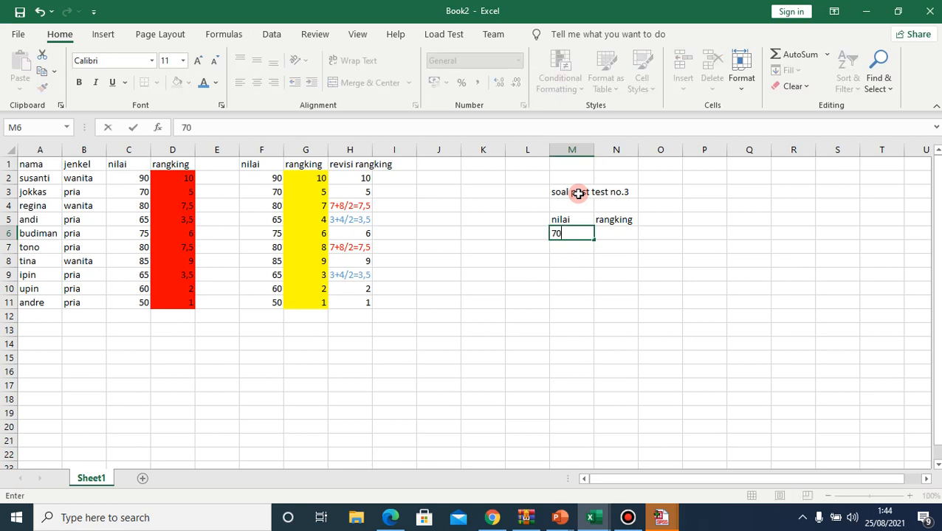
key(Return)
text(60)
key(Return)
text(80)
key(Return)
text(90)
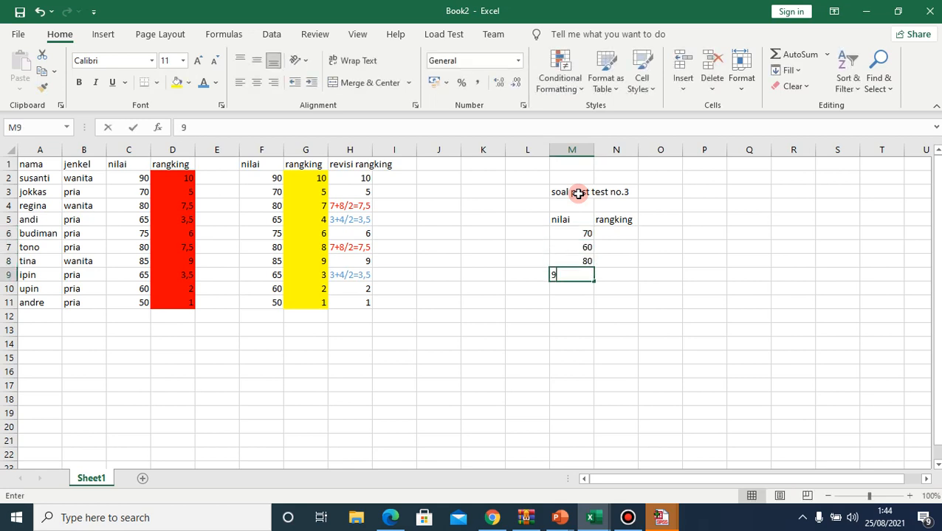
key(Return)
text(60)
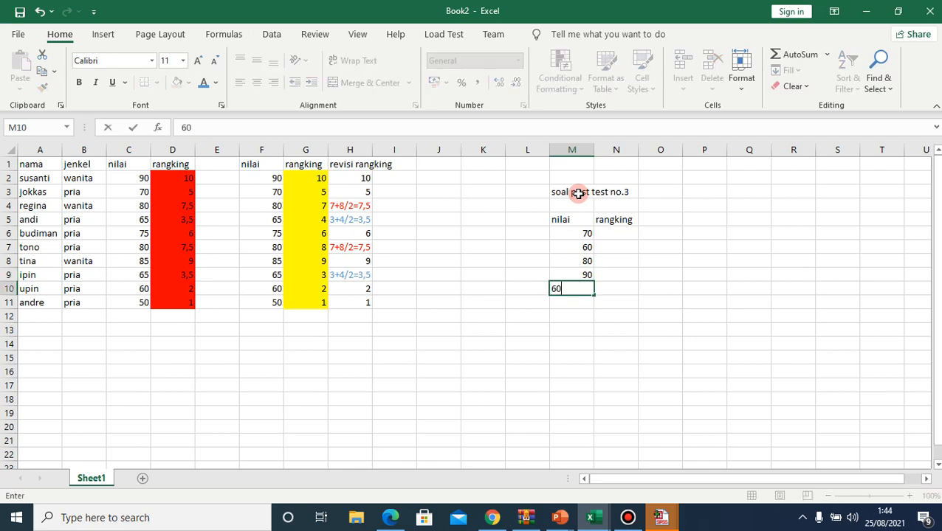
key(Return)
Fill cells M11 to M14 with 80, 65, 70 and 85, and return to the first empty cell under rangking.
text(80)
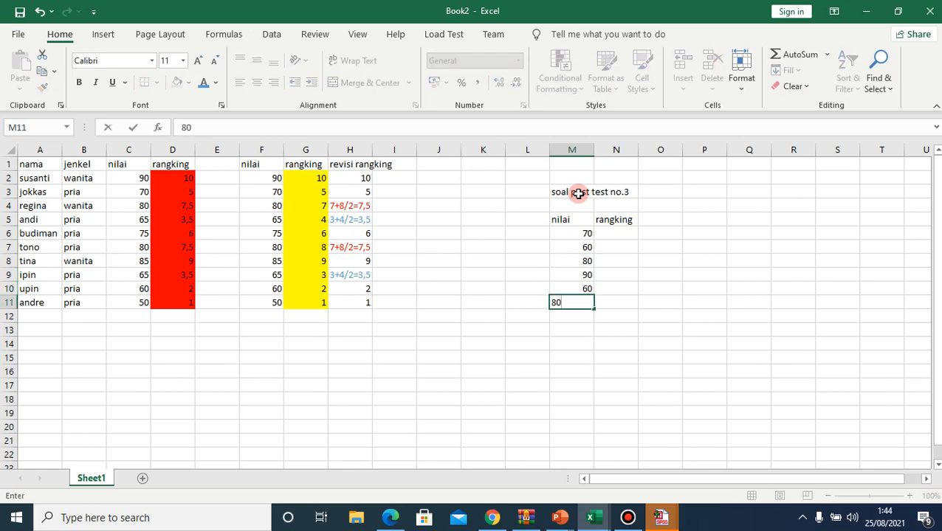
text(6)
key(BackSpace)
key(Return)
text(65)
key(Return)
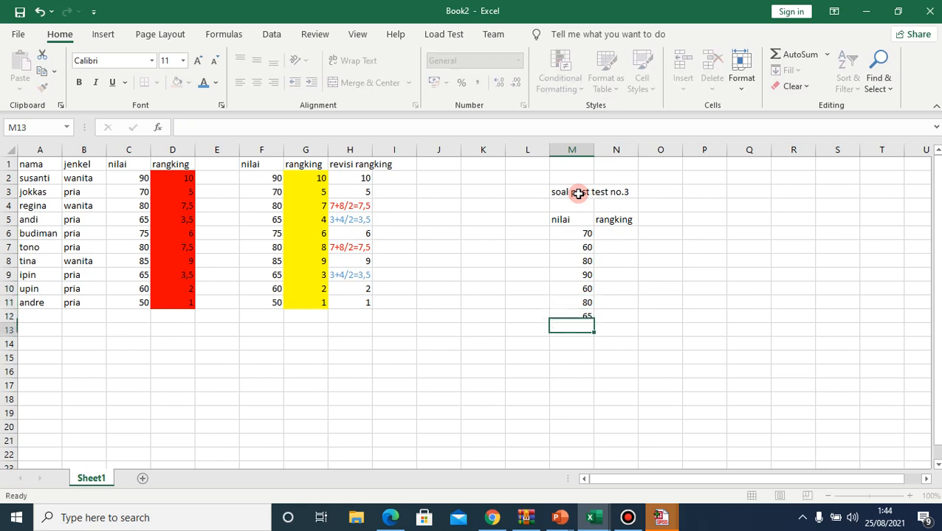
text(70)
key(Return)
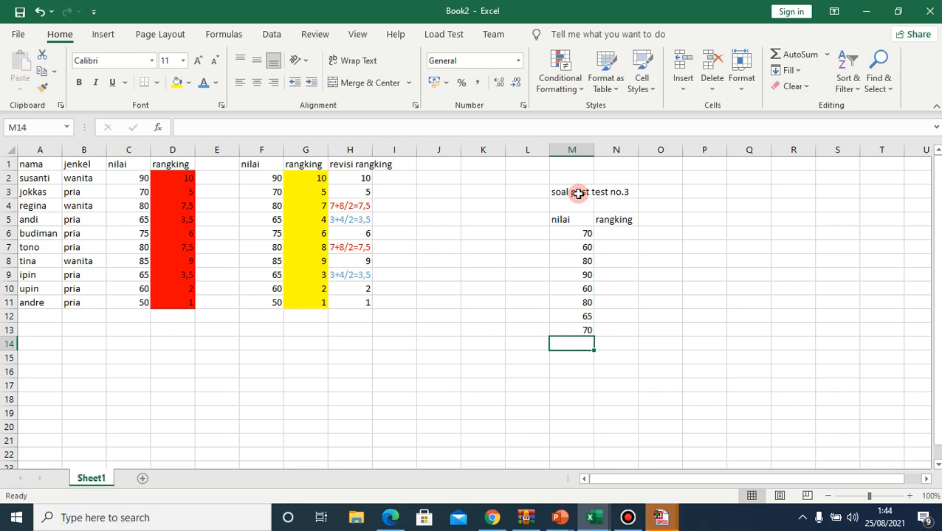
text(85)
key(Return)
key(Up)
key(Up)
key(Up)
key(Up)
key(Up)
key(Up)
key(Up)
key(Up)
key(Up)
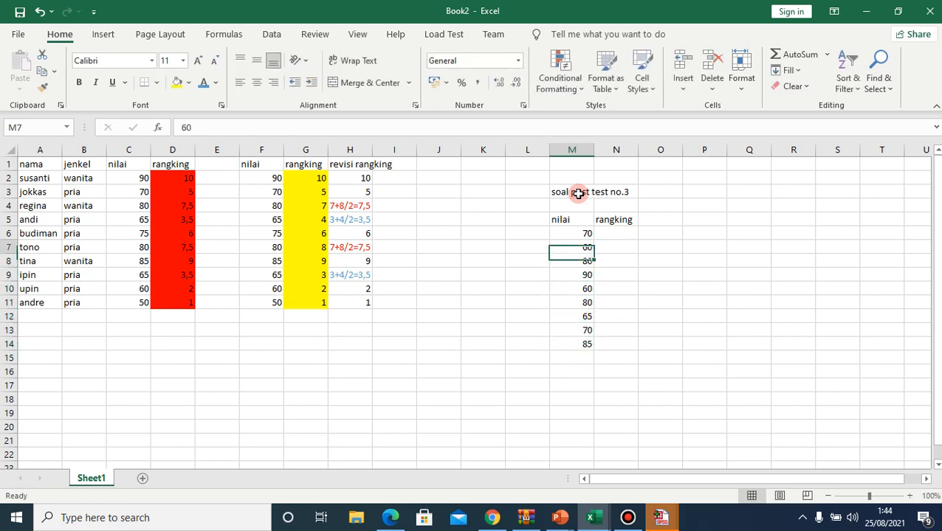
key(Right)
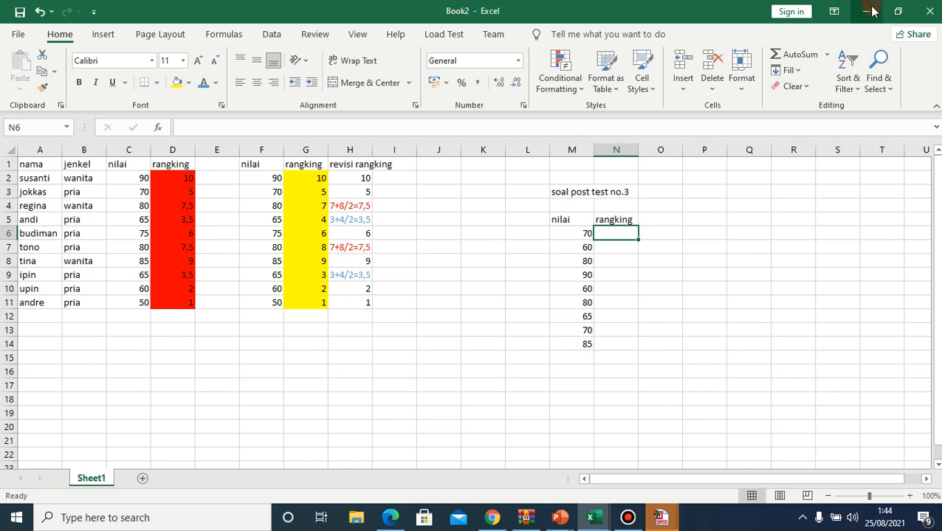
Make the title soal post test no.3 in cell M3 bold.
click(578, 192)
key(ctrl+b)
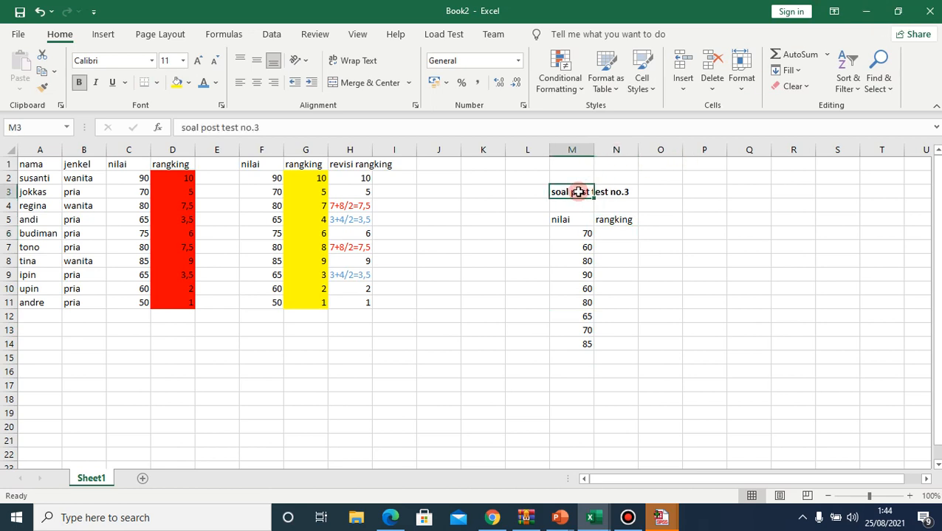
Minimize both Excel workbooks to return to the SPSS Data Editor and select the first Rnilai cell.
click(869, 9)
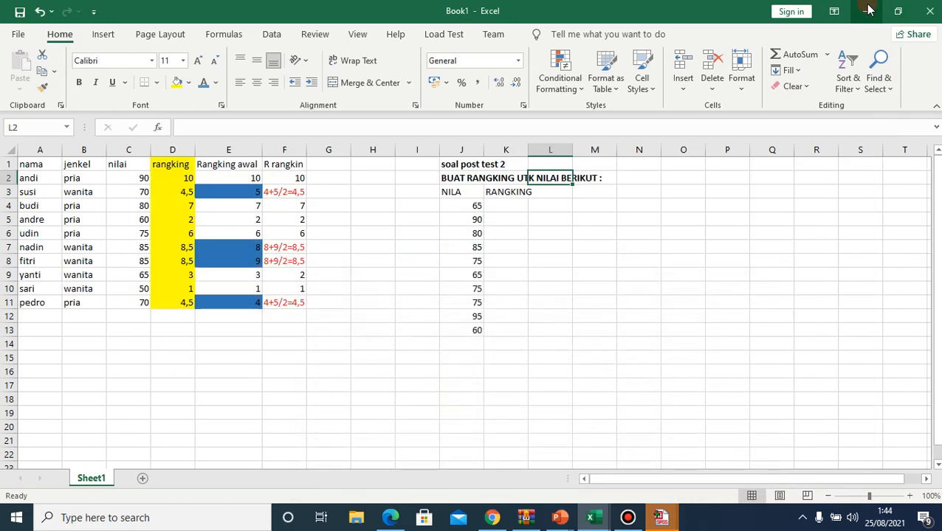
click(869, 9)
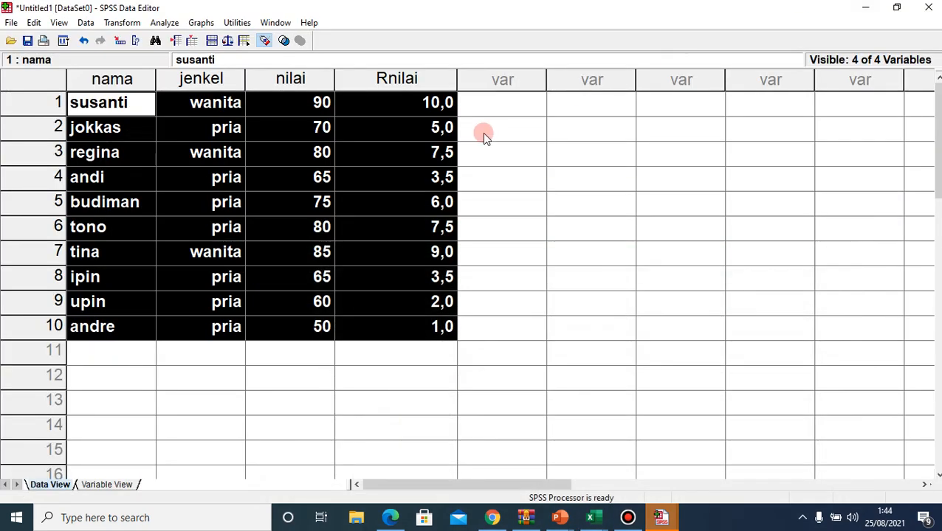
drag(394, 147, 353, 129)
click(389, 112)
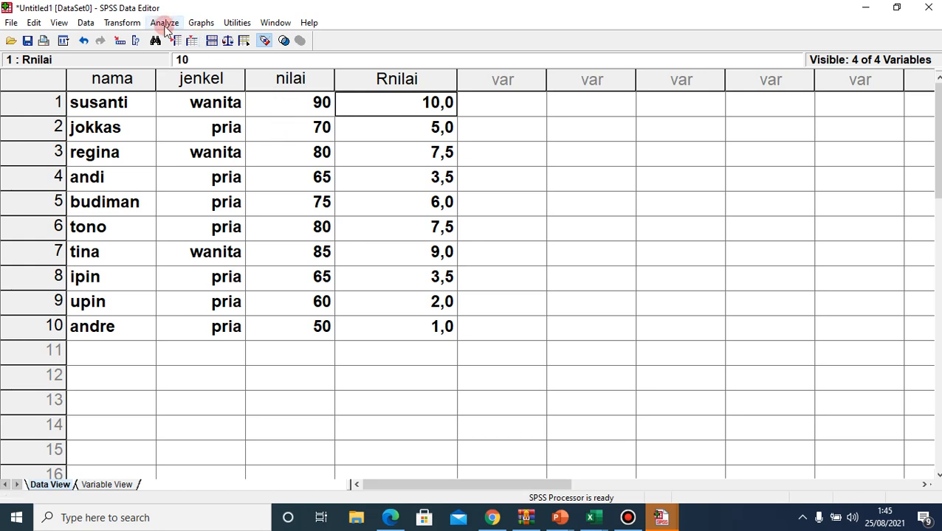
Start Recode into Same Variables with jenkel as the variable to recode.
click(120, 23)
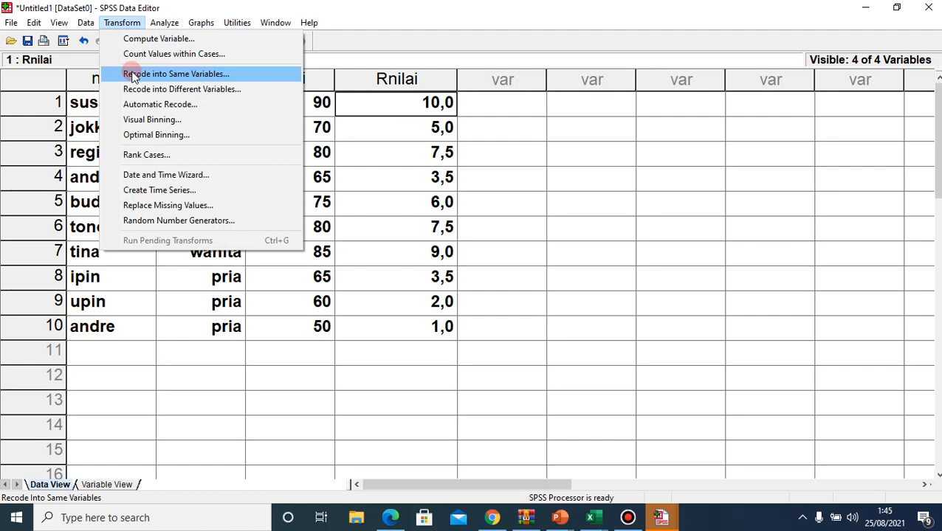
click(134, 76)
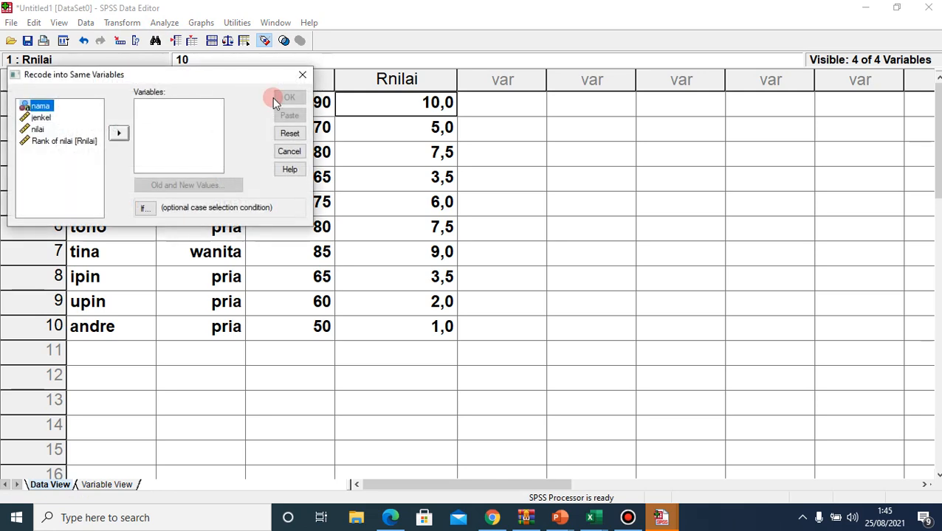
click(41, 119)
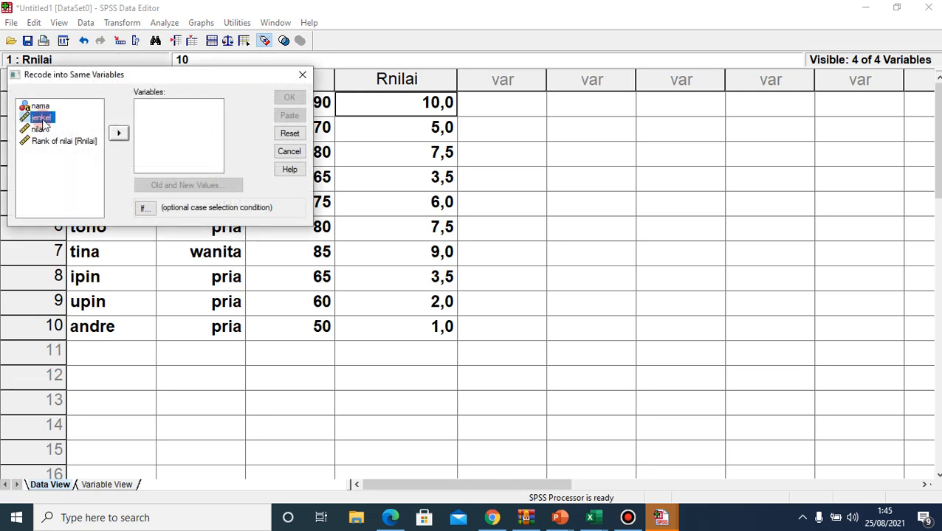
click(123, 137)
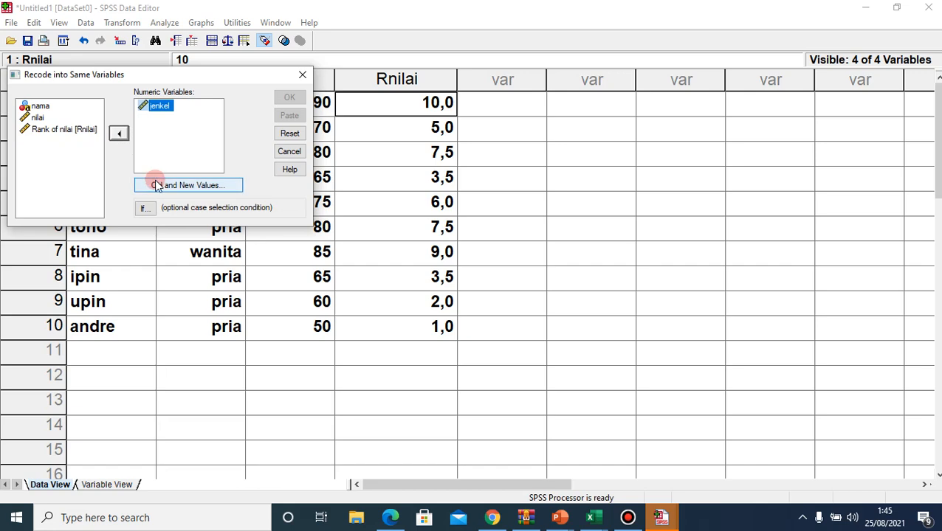
Add a recode rule for jenkel that changes old value 1 to new value 3.
click(156, 185)
click(178, 150)
text(1)
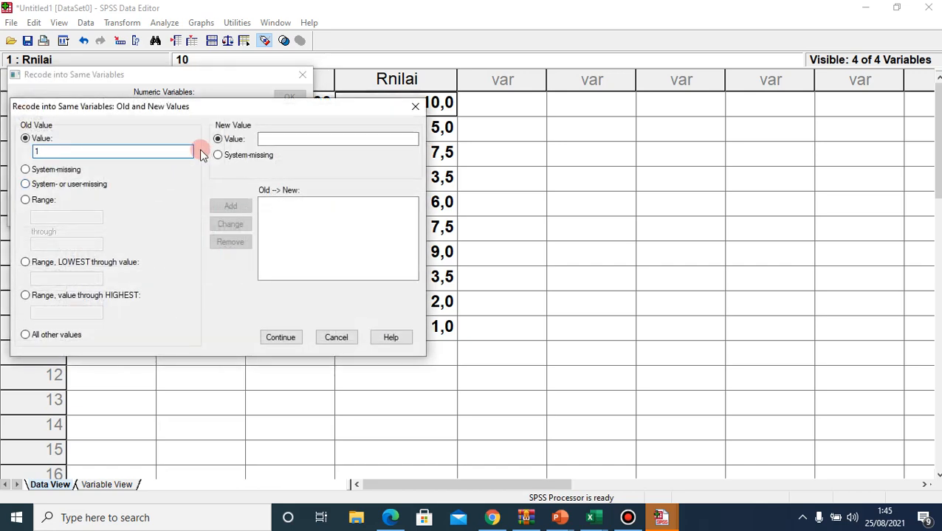
click(284, 138)
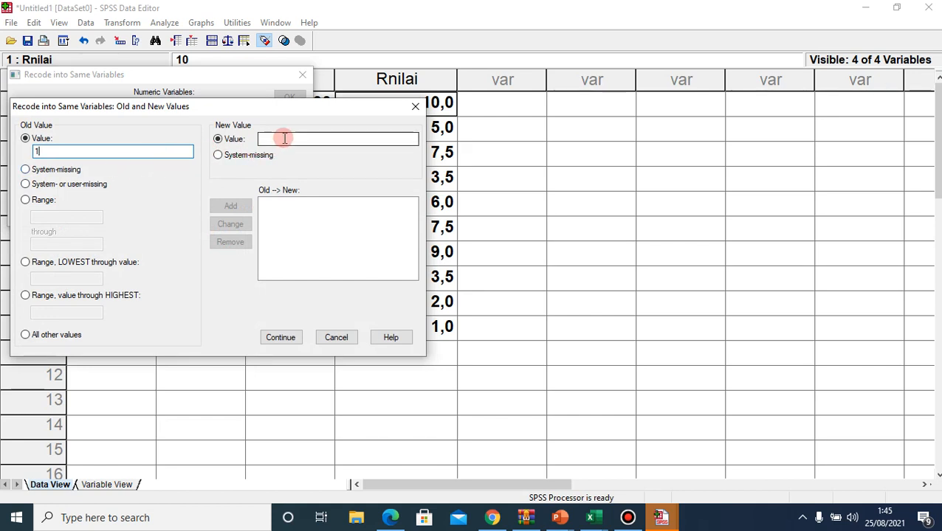
text(3)
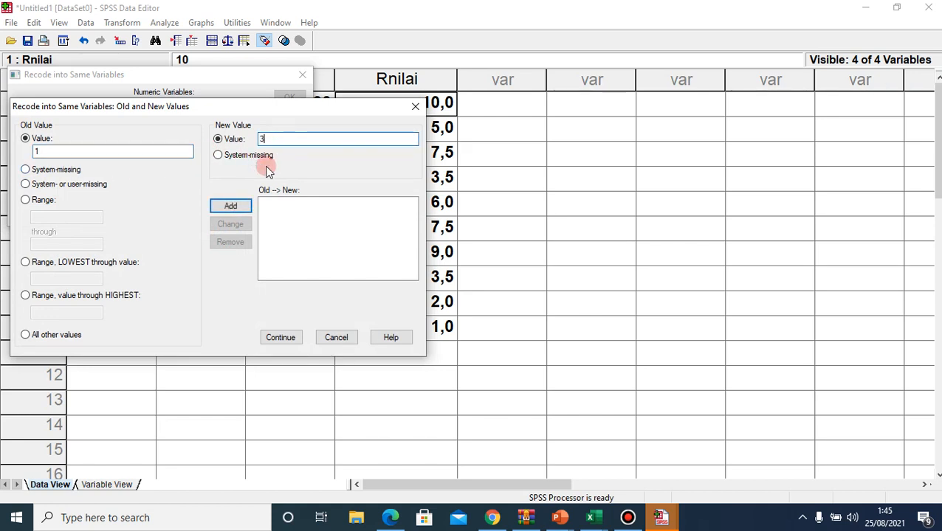
click(233, 206)
Add a second recode rule changing old value 2 to new value 4 and accept the rules.
click(164, 152)
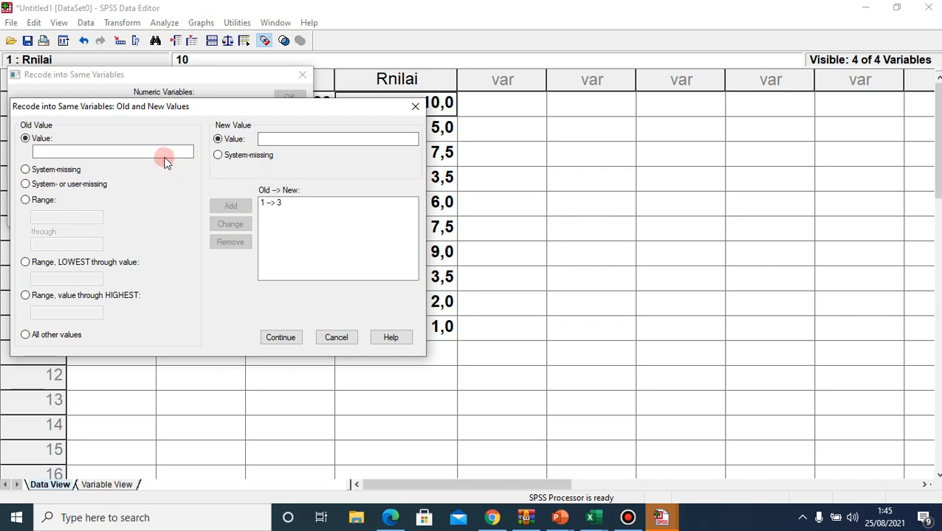
text(2)
click(273, 138)
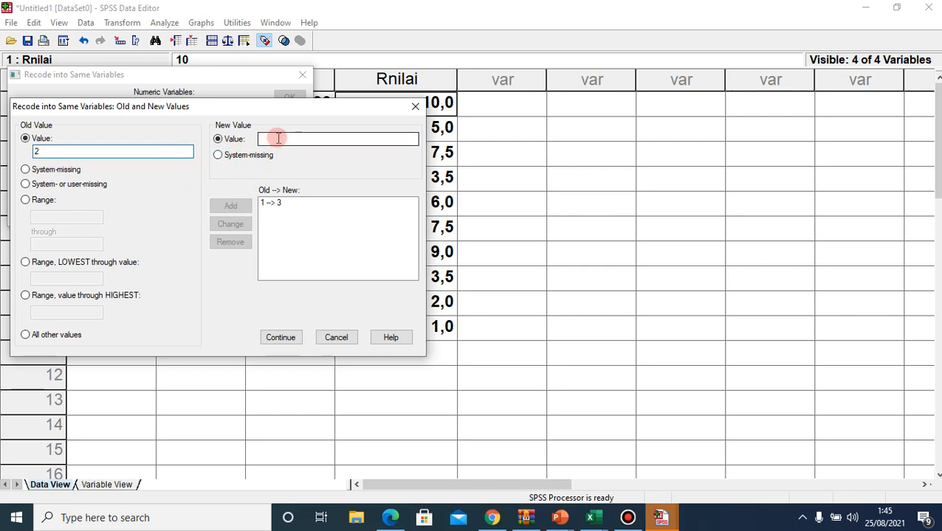
text(4)
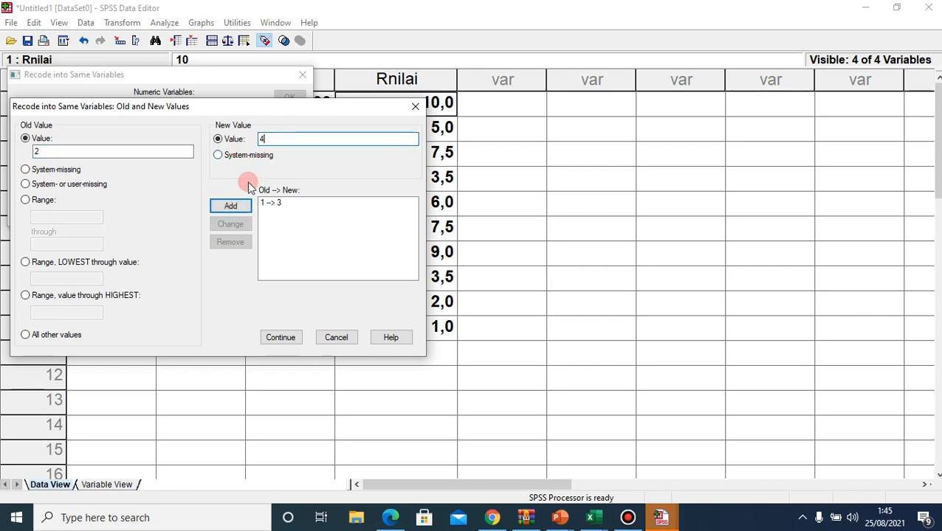
click(231, 208)
click(280, 338)
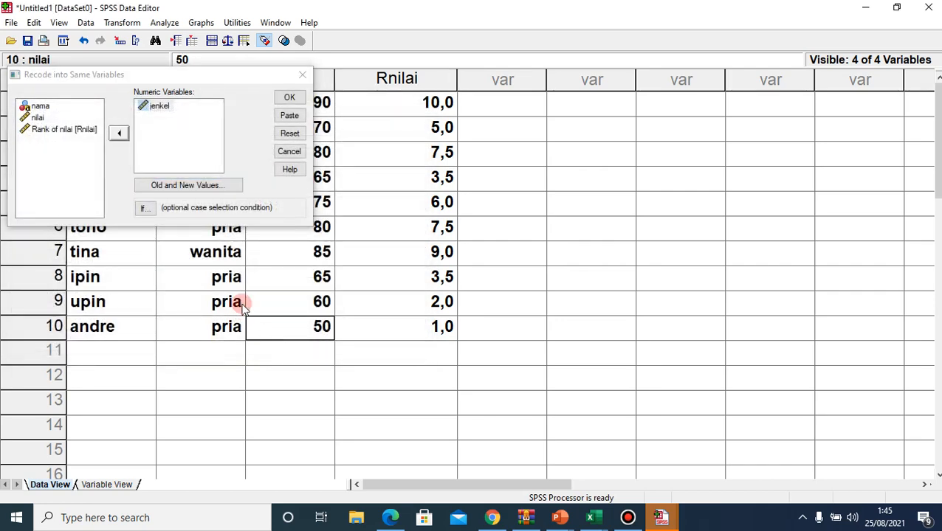
Restrict the recode to cases satisfying nilai>=70, run it, and minimize the output viewer.
click(146, 210)
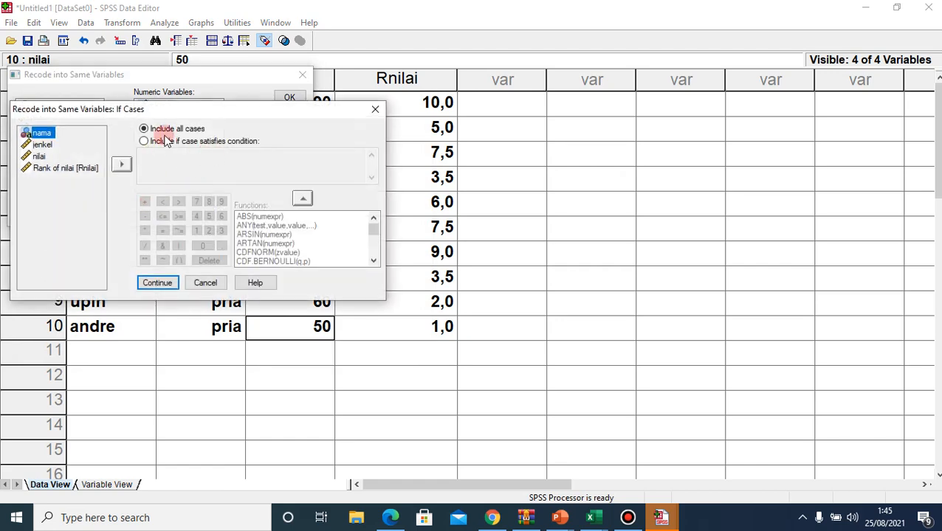
click(144, 141)
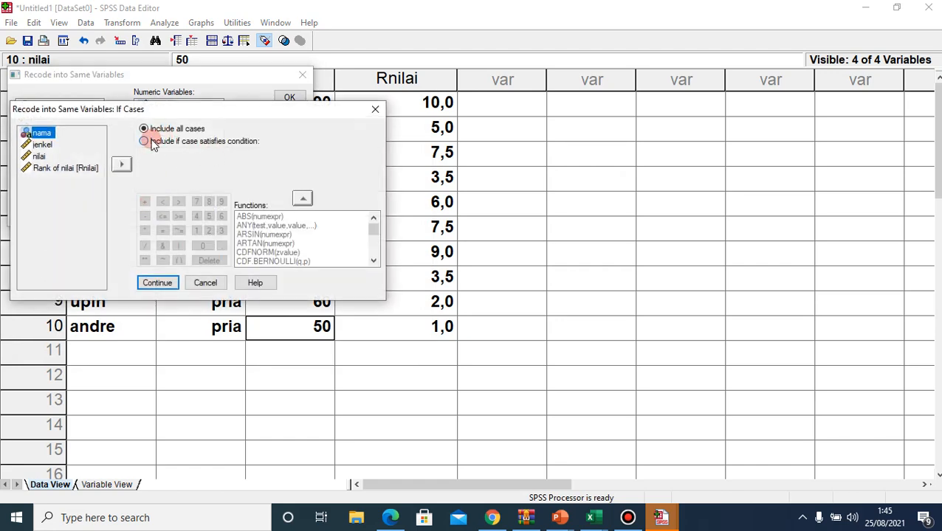
click(37, 156)
click(121, 165)
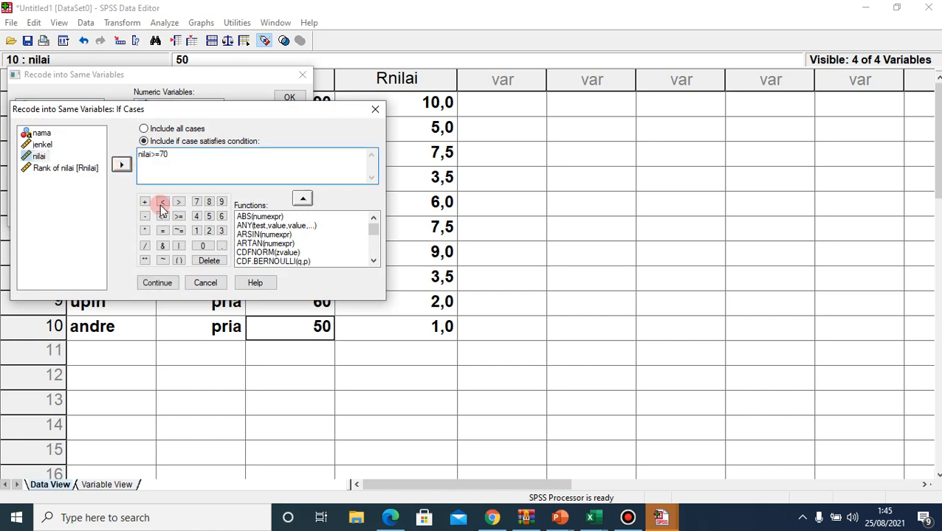
click(156, 284)
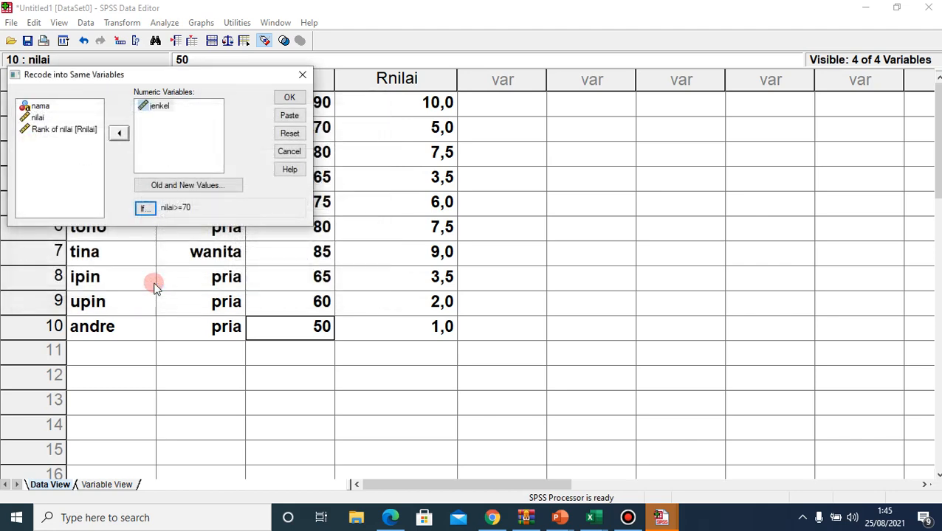
click(290, 97)
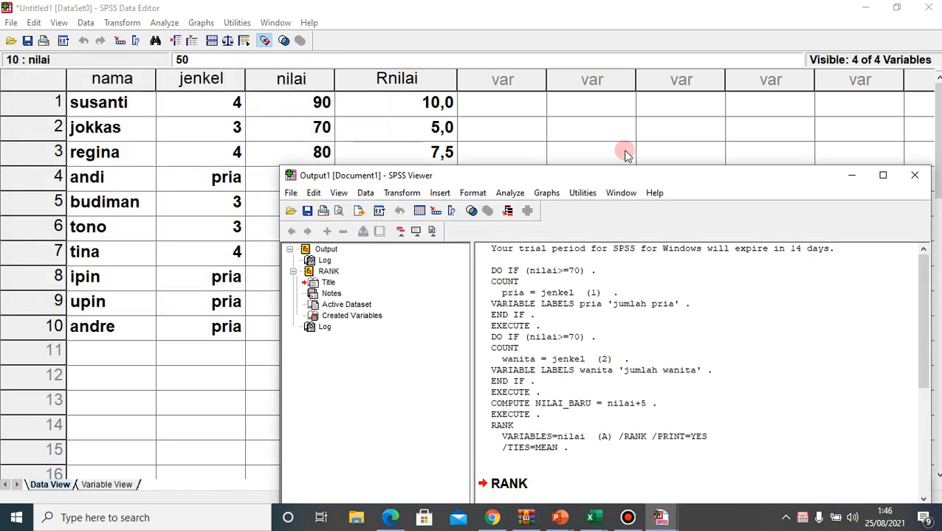
click(851, 176)
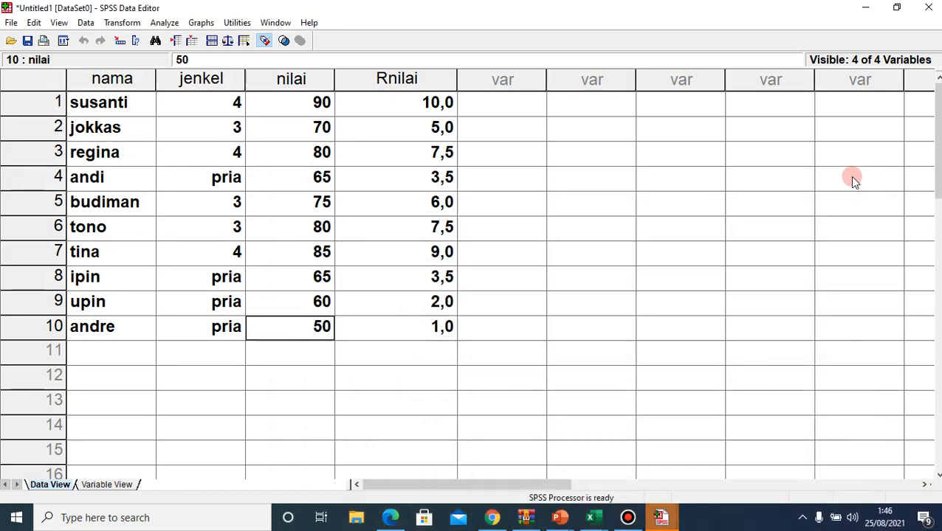
Add a value label for the jenkel variable that defines 3 as "pria lulus".
click(115, 483)
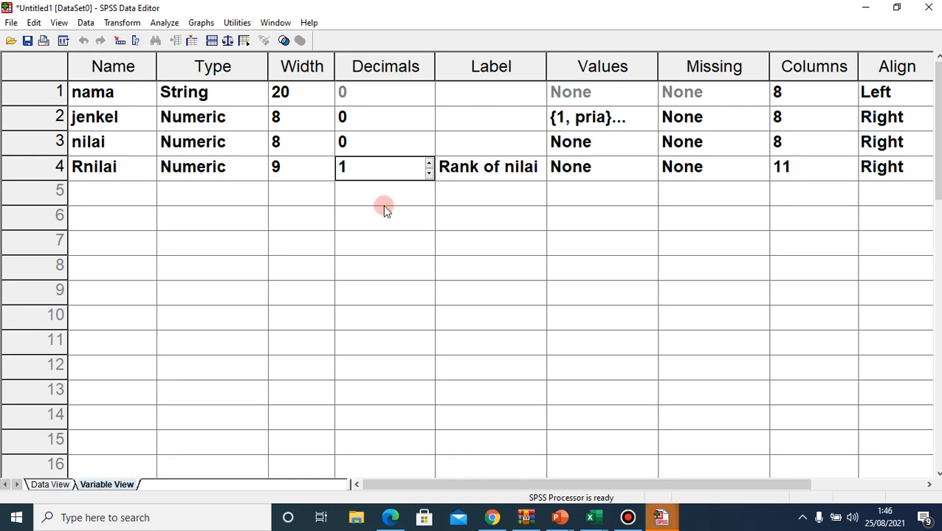
click(631, 118)
click(649, 118)
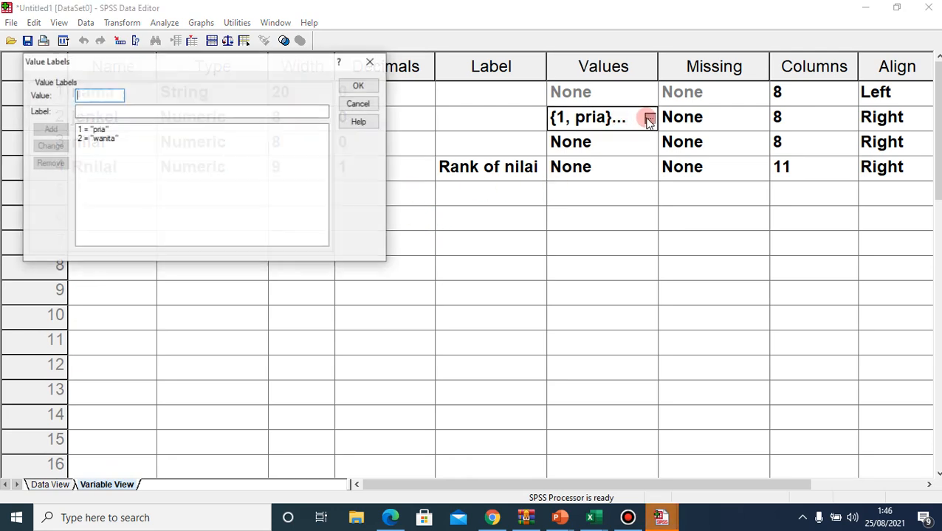
text(3)
click(95, 111)
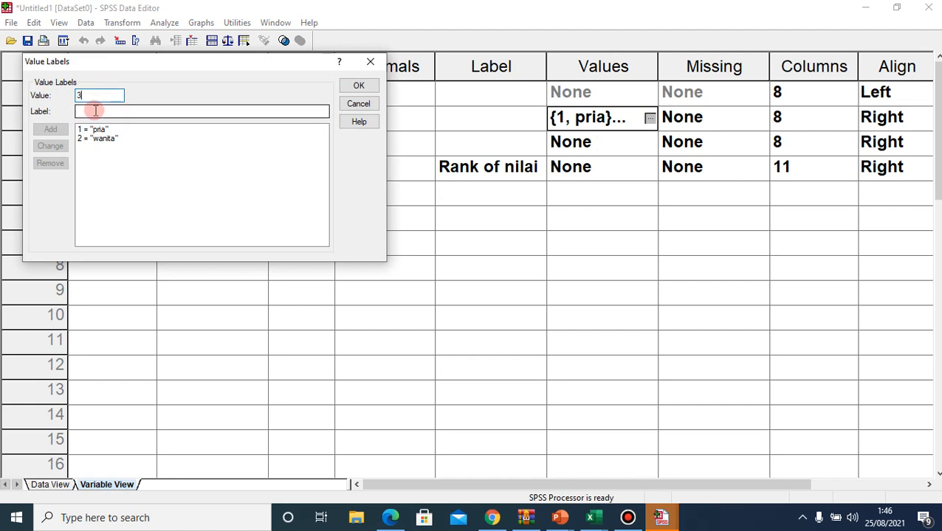
text(pria lulus)
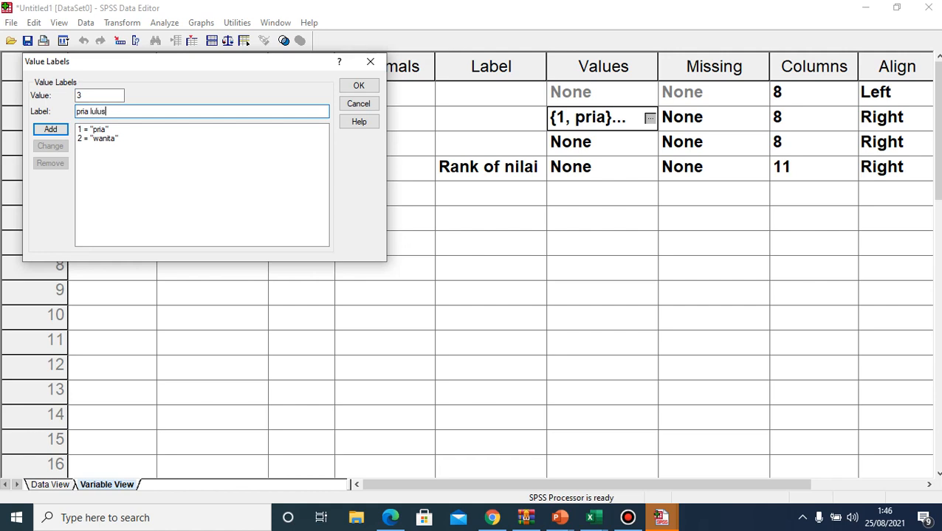
key(Return)
Add a second jenkel value label defining 4 as "wanita lulus" and accept the labels.
text(4)
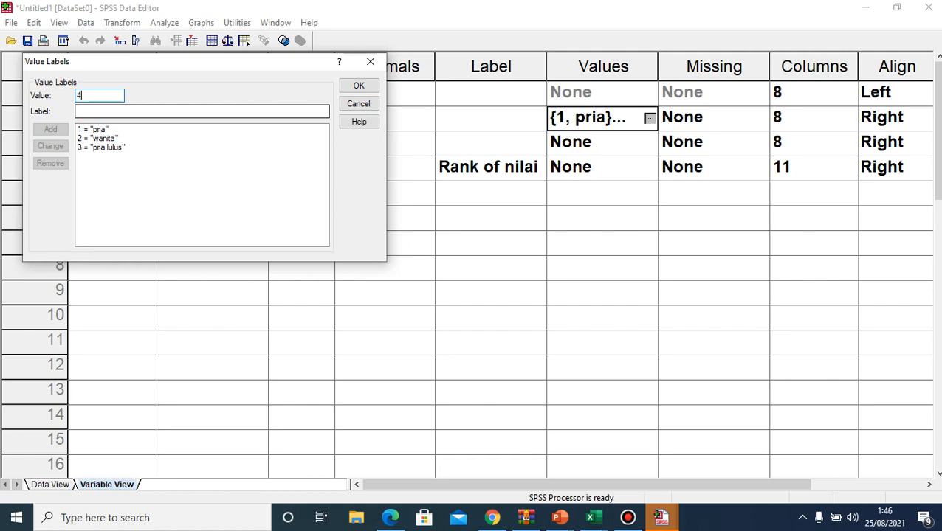
click(89, 112)
text(wanita lulus)
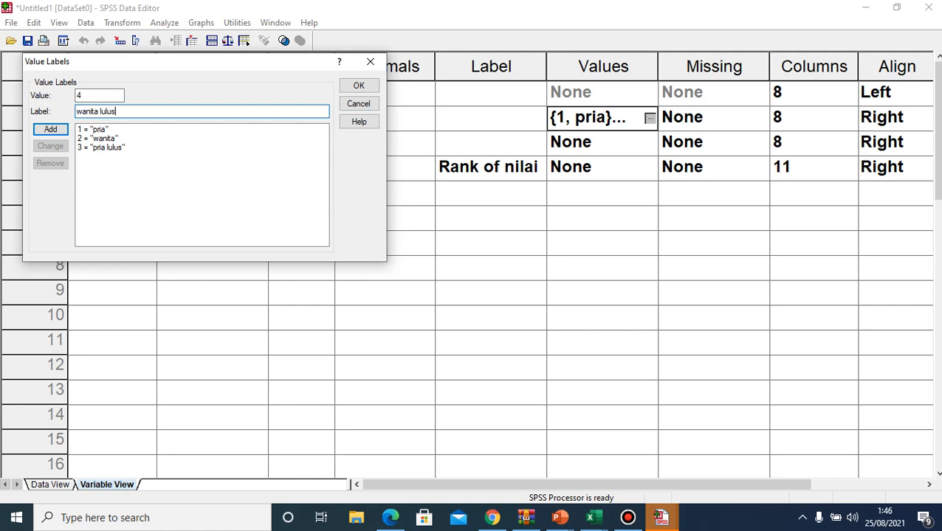
key(Return)
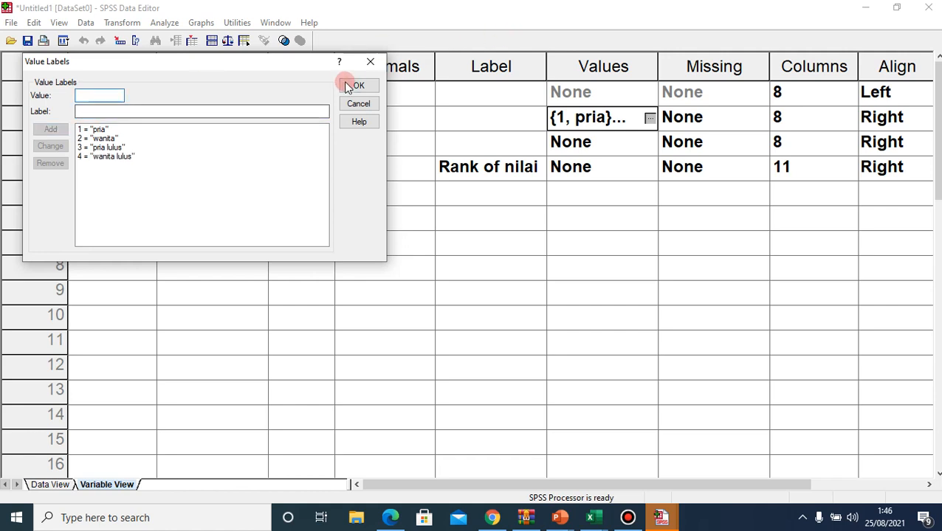
click(357, 86)
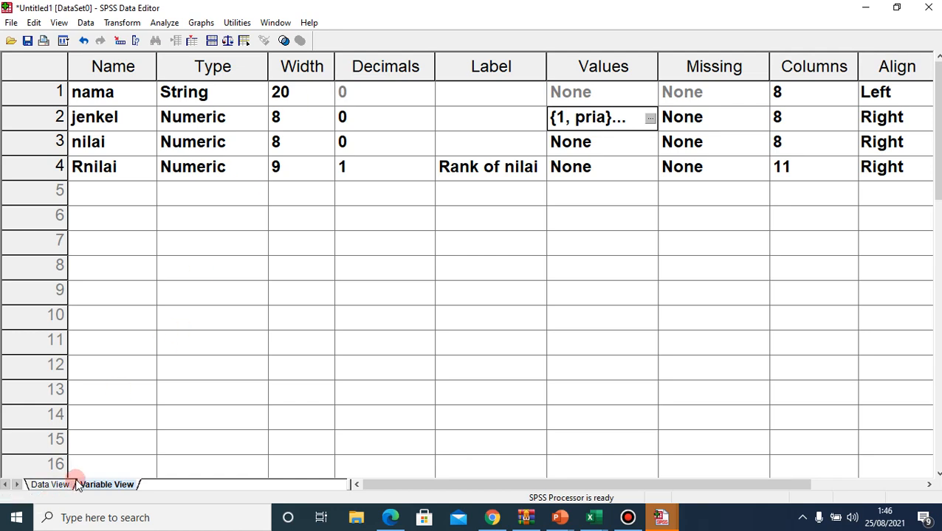
Return to the data grid and widen the jenkel column so the full value labels fit.
click(48, 485)
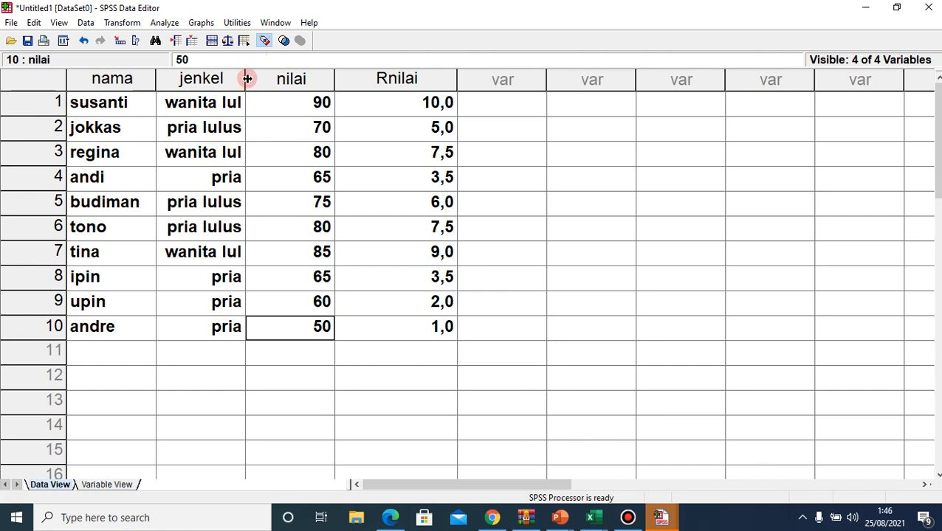
drag(248, 79, 268, 79)
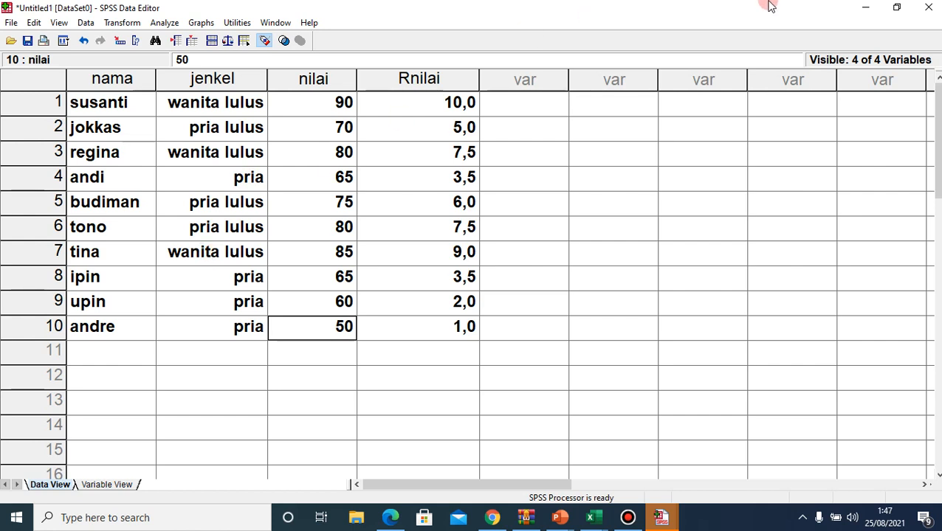
Minimize the data editor, the post-test presentation and the remaining open window to show the desktop.
click(863, 7)
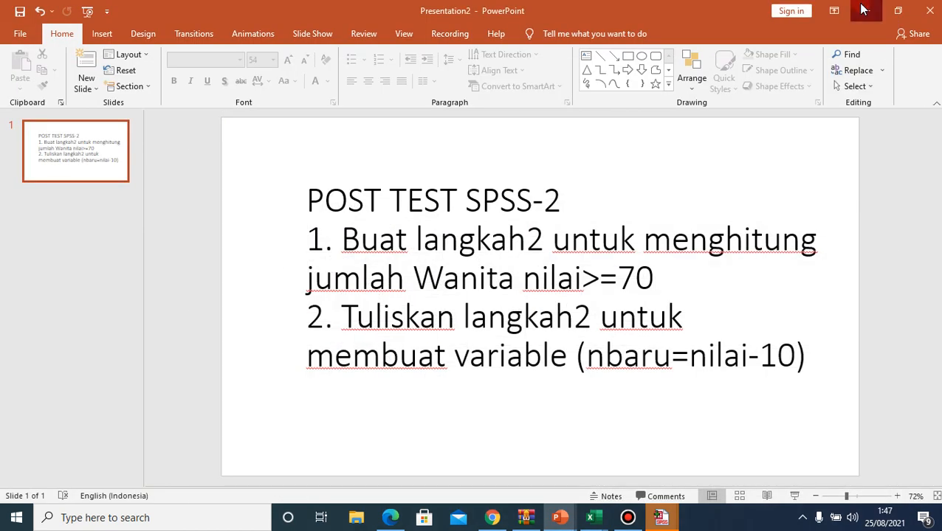
click(863, 8)
click(864, 9)
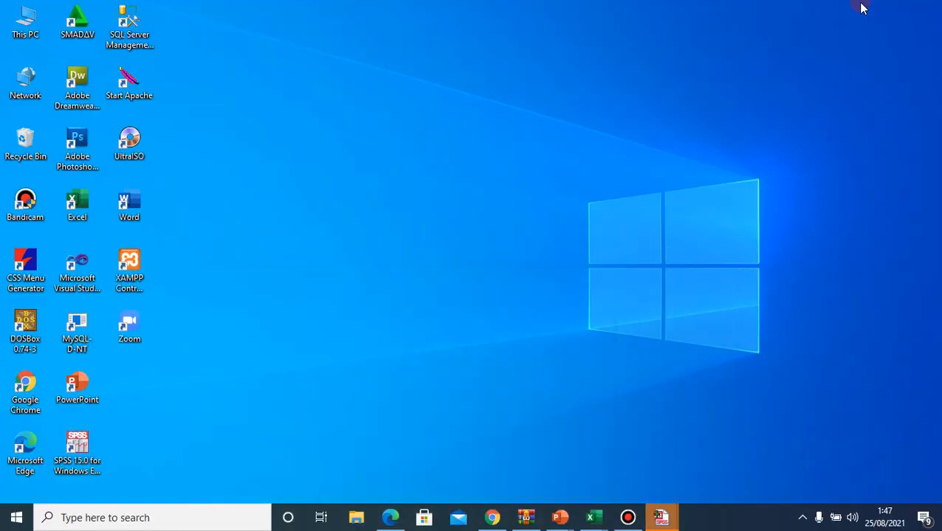
click(628, 518)
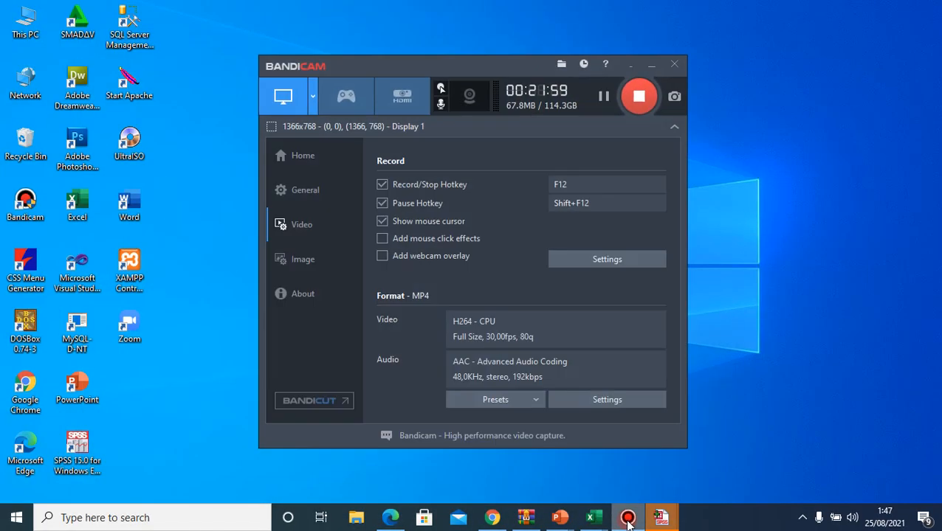